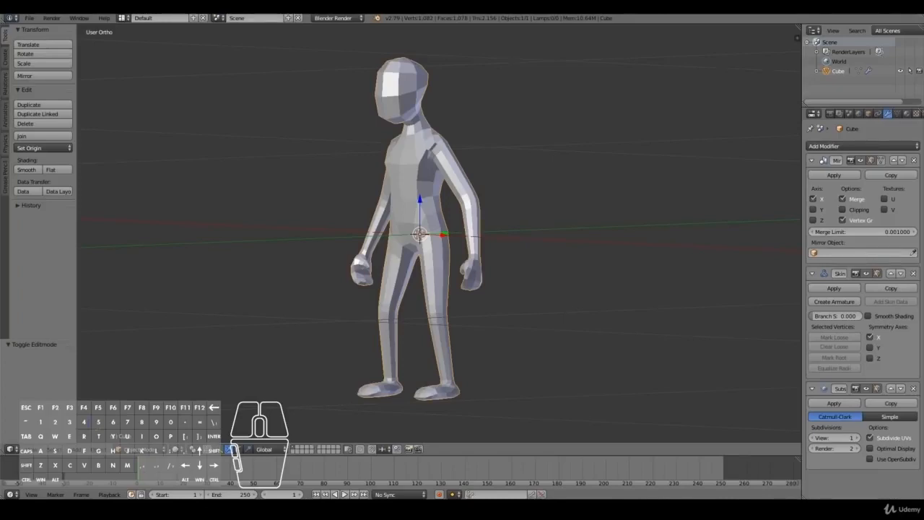
Step: Apply the Mirror, Skin and Subdivision Surface modifiers to the character, and check the resulting mesh in Edit Mode
middle_drag(375, 228, 411, 237)
middle_drag(181, 134, 254, 146)
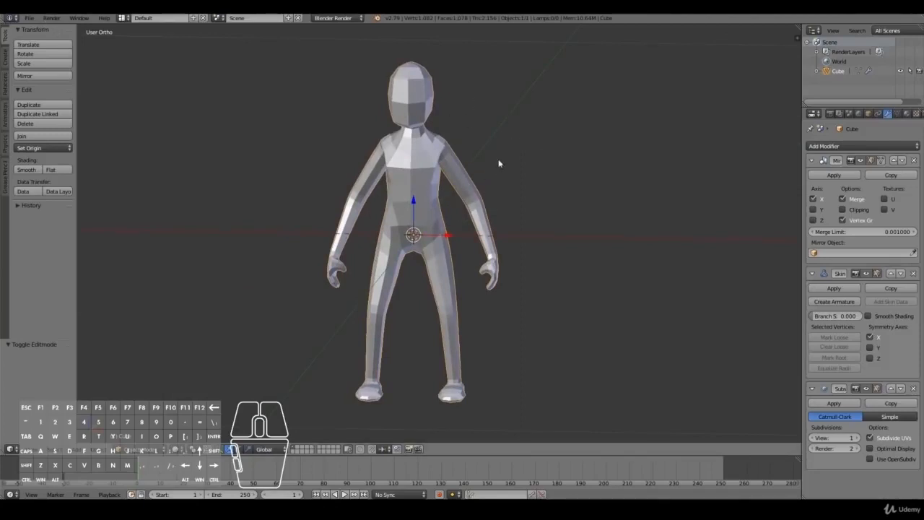
key(KP_1)
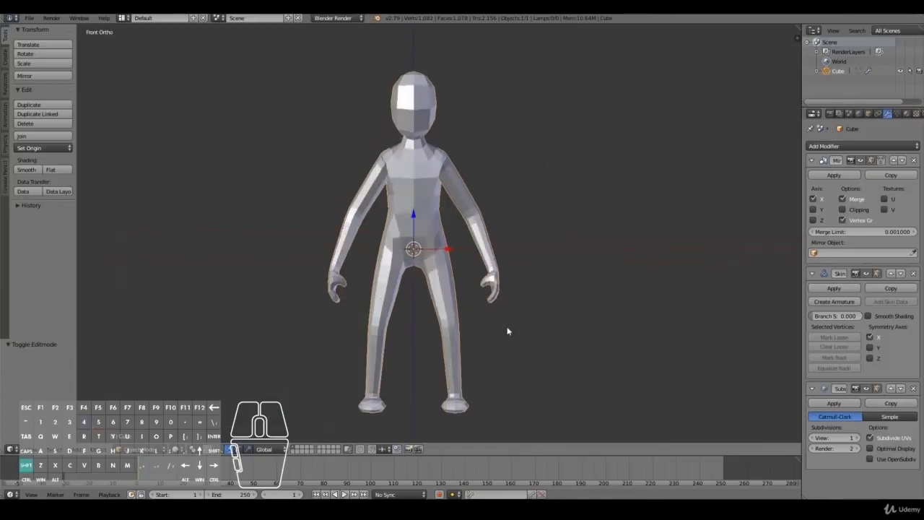
click(832, 175)
click(834, 176)
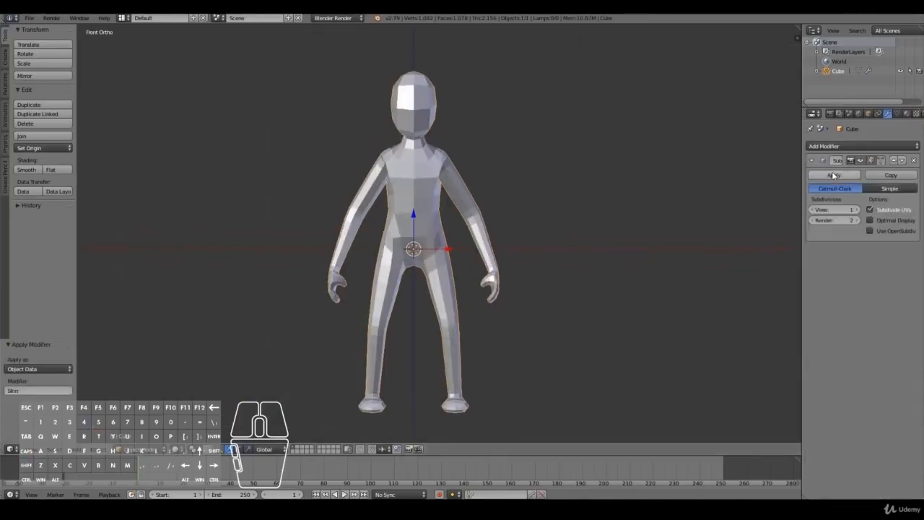
click(834, 176)
key(Tab)
middle_drag(488, 225, 557, 264)
key(Tab)
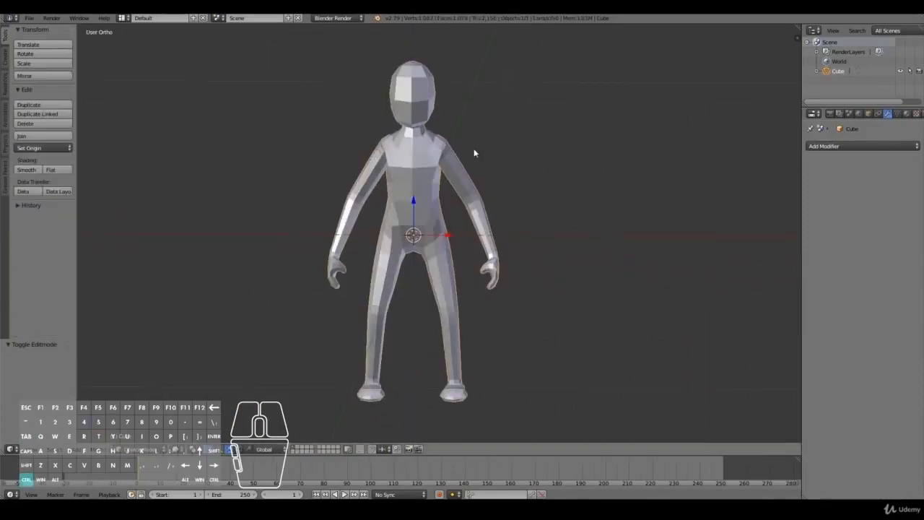
Step: Select the character and snap the 3D cursor to its origin
ctrl+scroll(473, 149, down, 2)
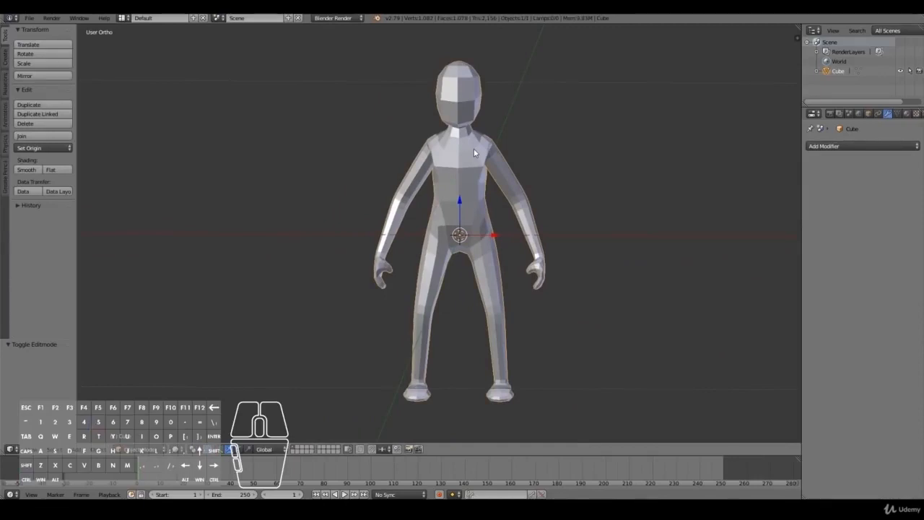
key(KP_1)
shift+scroll(474, 150, up, 2)
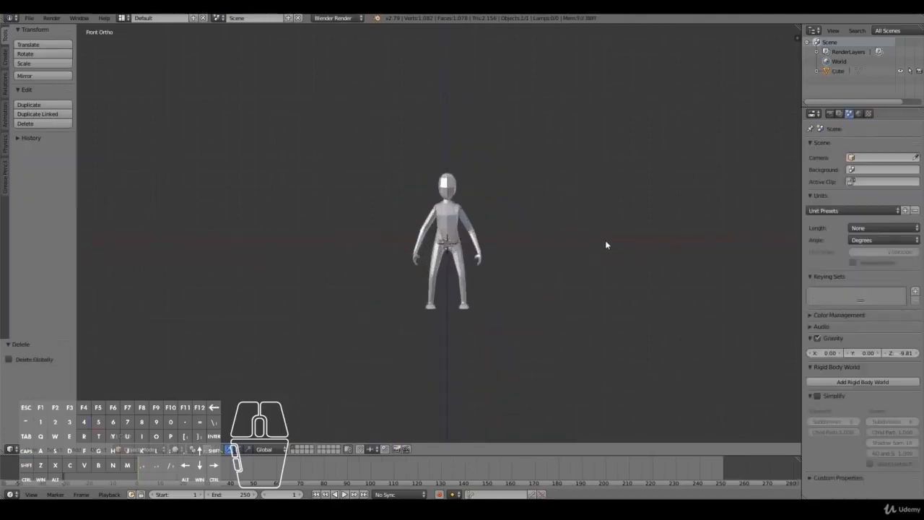
scroll(605, 240, up, 5)
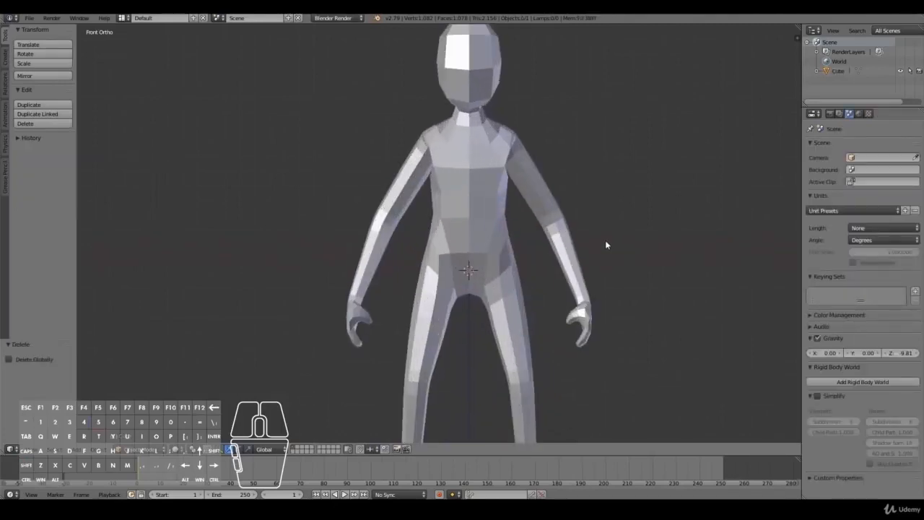
key(x)
click(496, 234)
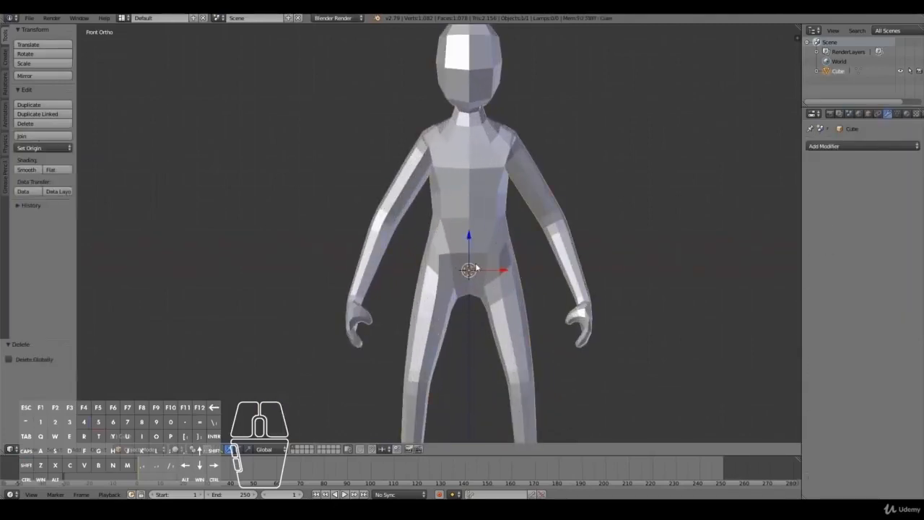
key(a)
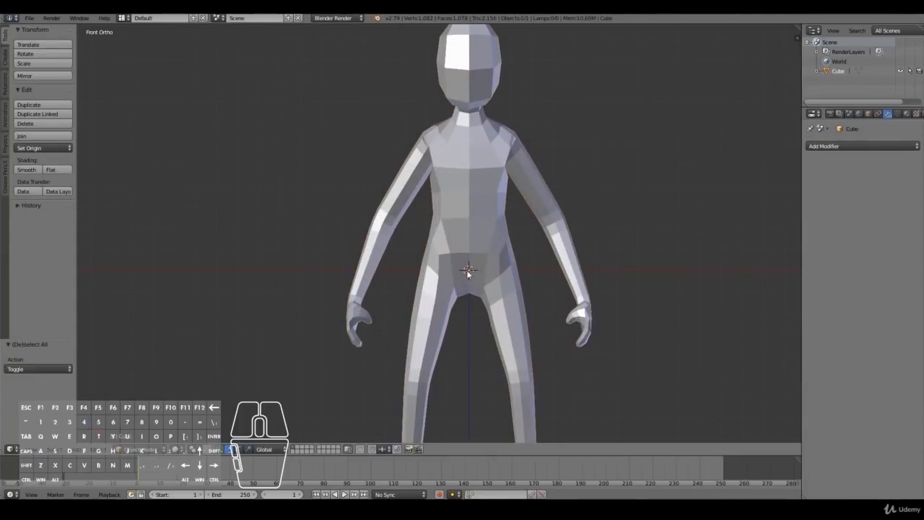
right_click(477, 260)
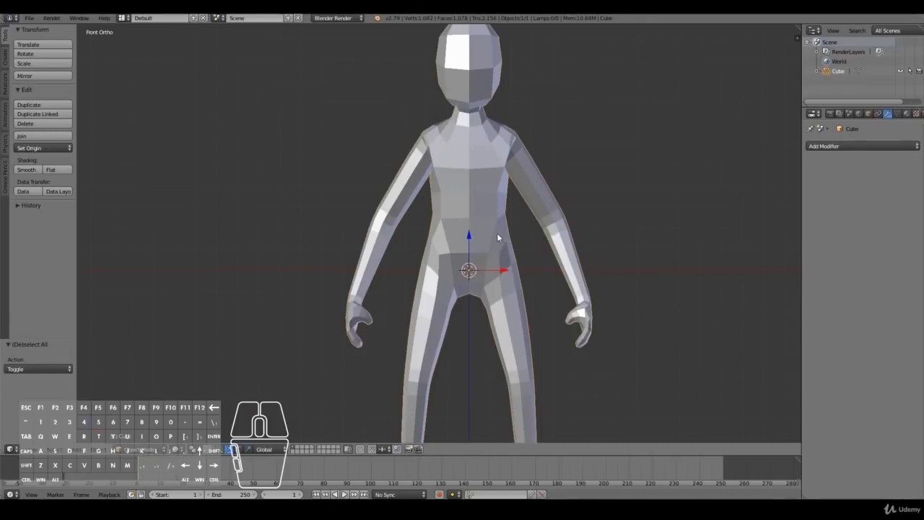
key(shift+s)
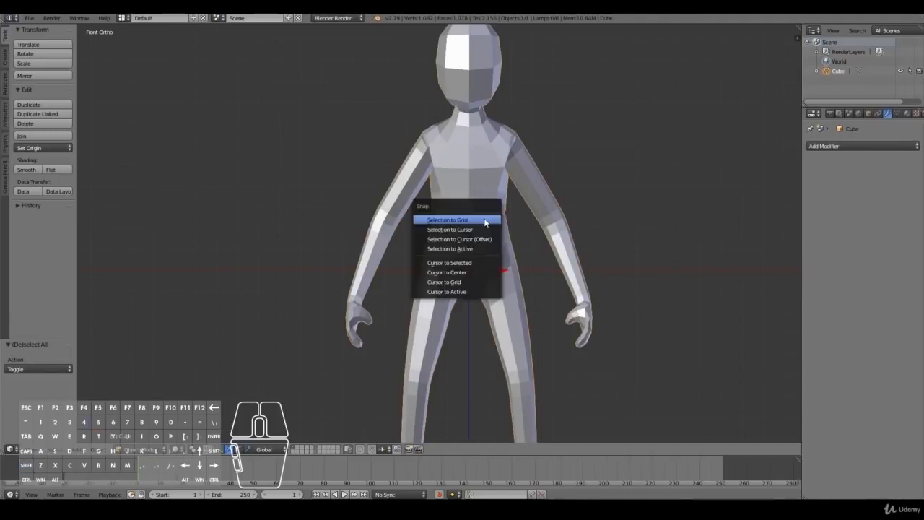
click(469, 267)
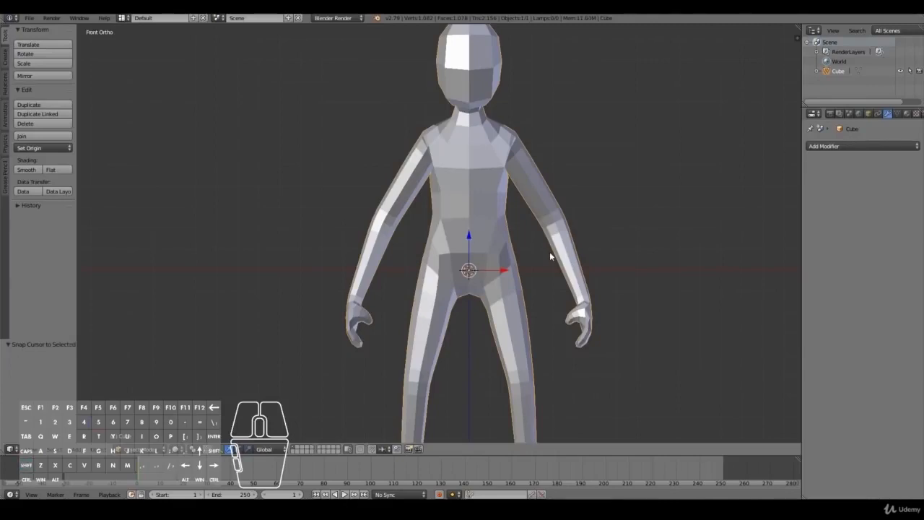
Step: Add a UV sphere with 32 segments and 16 rings at the 3D cursor
key(shift+a)
mouse_move(549, 252)
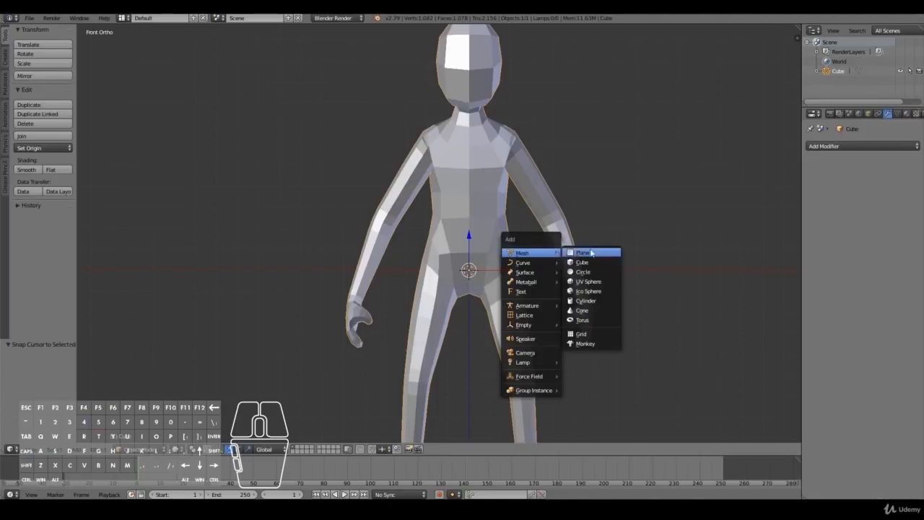
click(605, 280)
scroll(578, 350, down, 5)
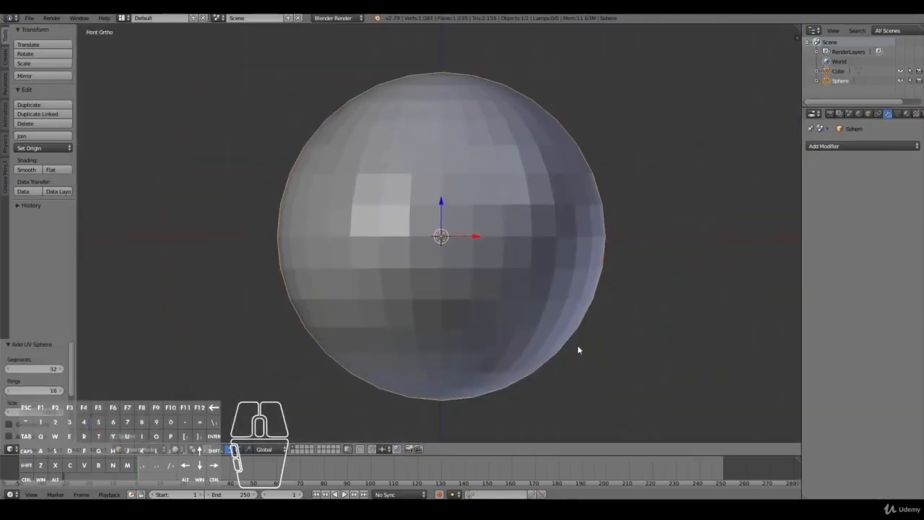
Step: Rotate the sphere's mesh 90 degrees about the X axis in Edit Mode so its pole faces the front
key(Tab)
key(r)
text(x90)
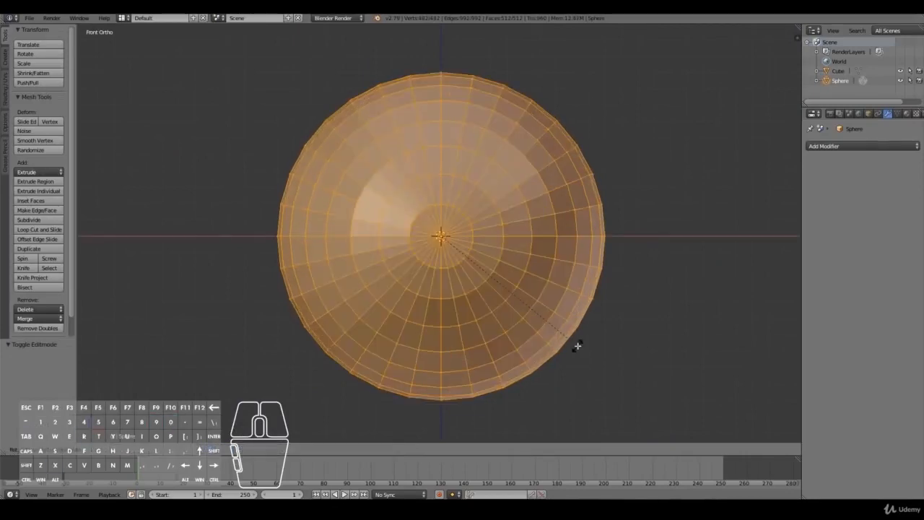
key(Return)
shift+scroll(578, 346, up, 2)
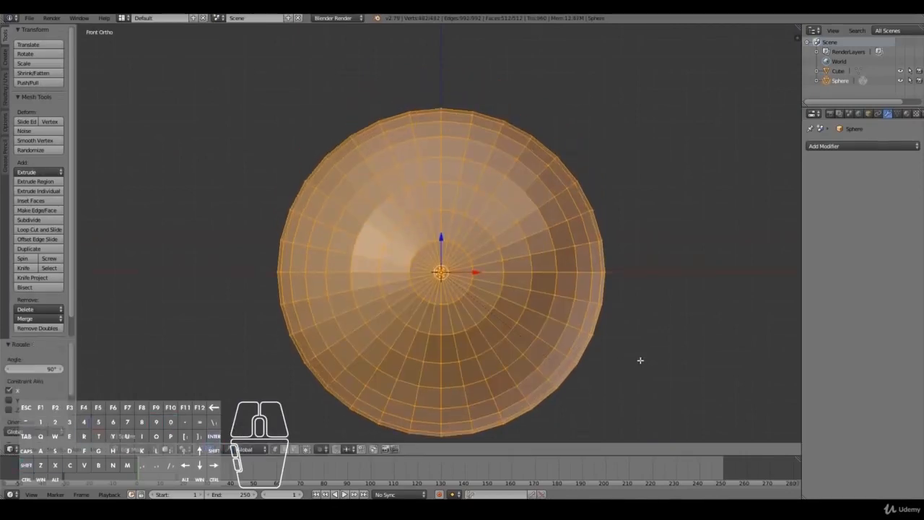
key(Tab)
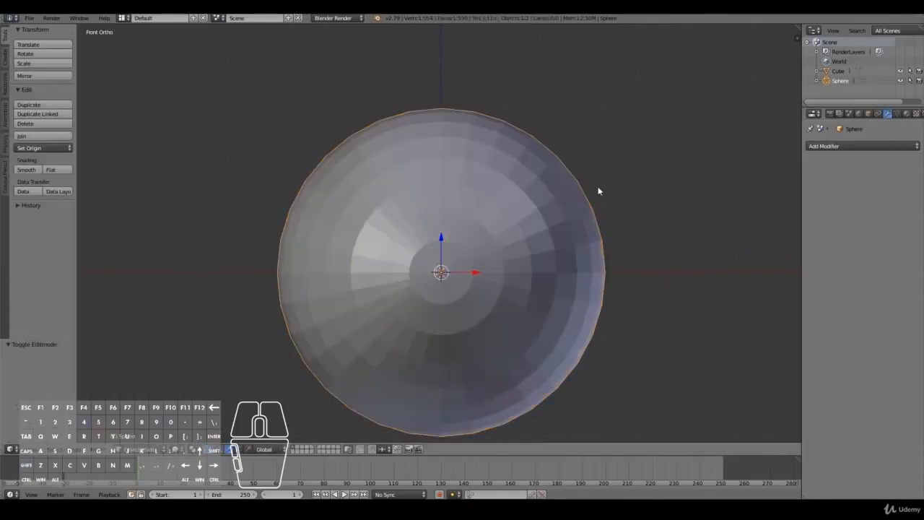
Step: Add a Mirror modifier on the X axis to the sphere
click(874, 146)
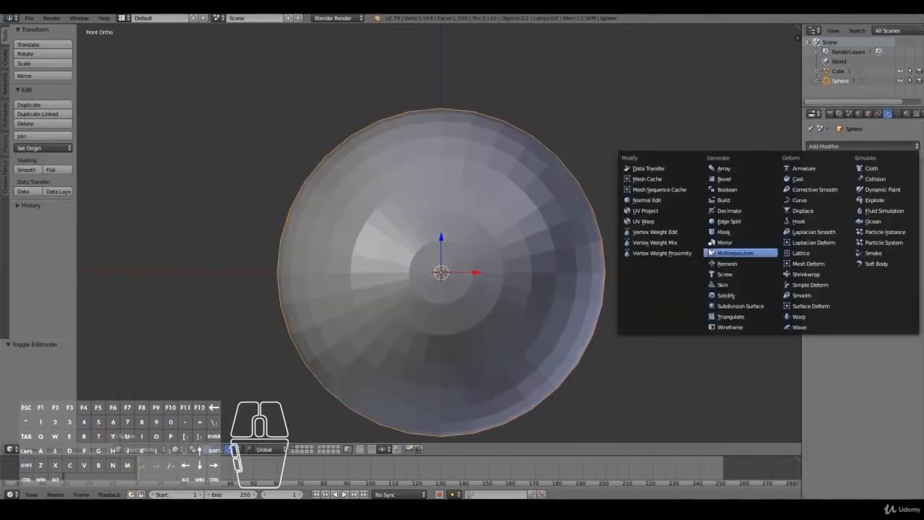
click(724, 244)
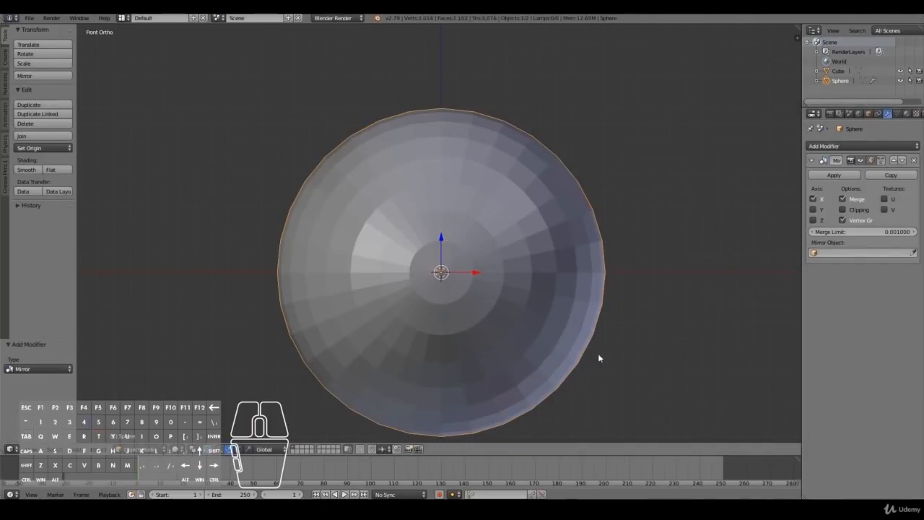
scroll(600, 357, up, 1)
Step: Scale the sphere's mesh down to about 0.032 of its size in Edit Mode
key(Tab)
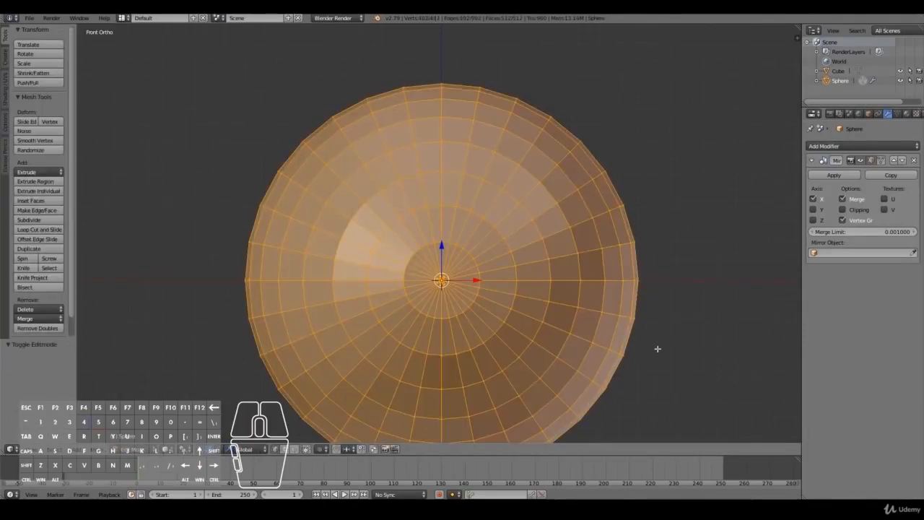
key(s)
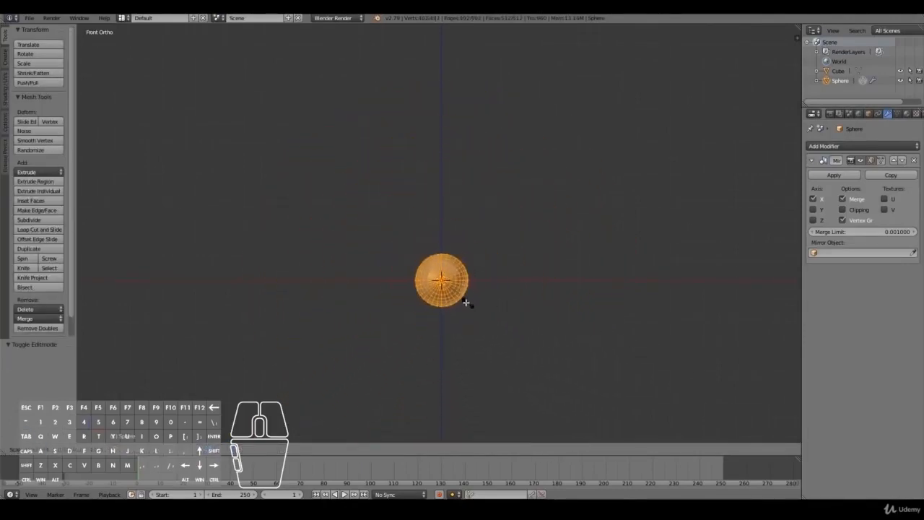
click(457, 290)
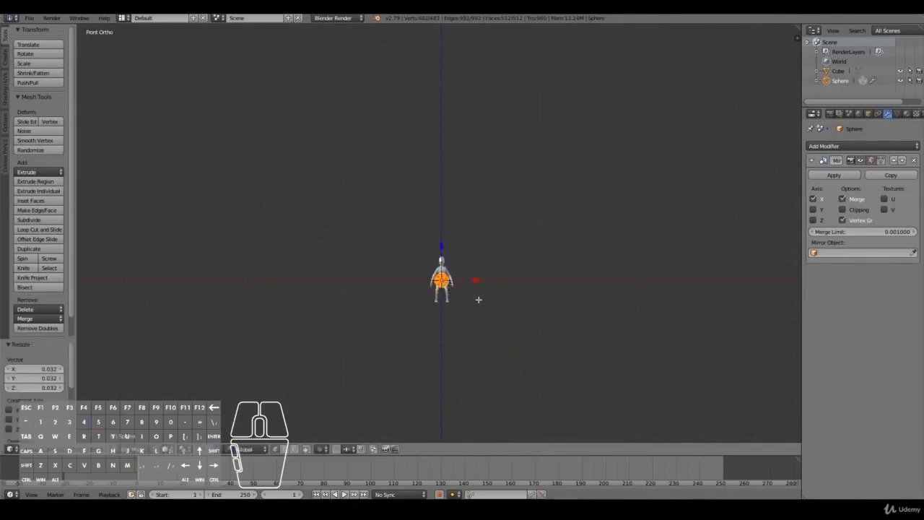
Step: Move the sphere's mesh in front view up beside the head, about 0.016 along X and 0.096 along Z
scroll(457, 291, up, 3)
scroll(523, 338, up, 10)
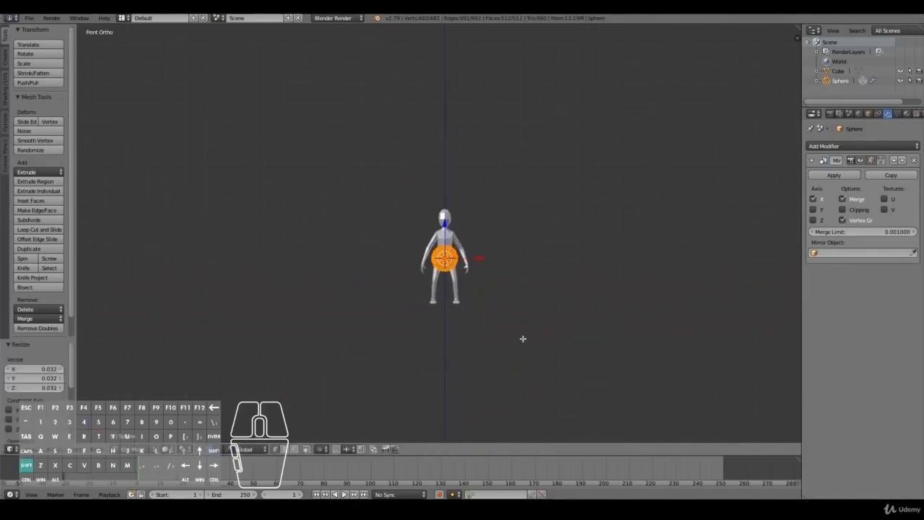
click(527, 337)
key(g)
click(533, 53)
scroll(533, 53, down, 2)
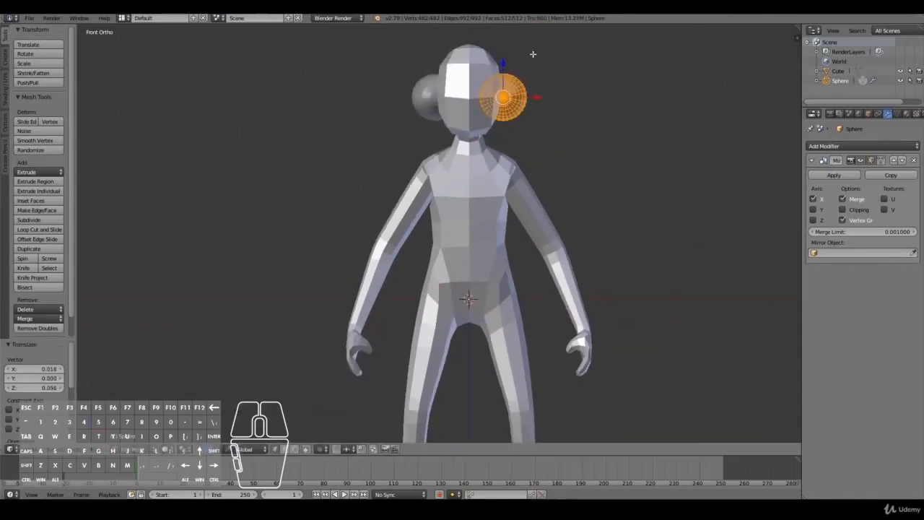
Step: Move the sphere's mesh in side view towards the front of the head, about -0.022 along Y and 0.003 along Z
key(KP_3)
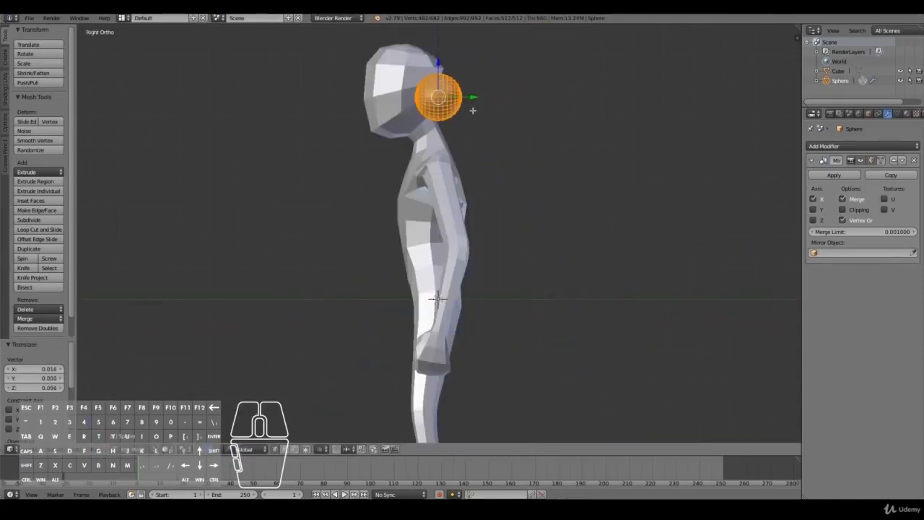
key(g)
click(431, 96)
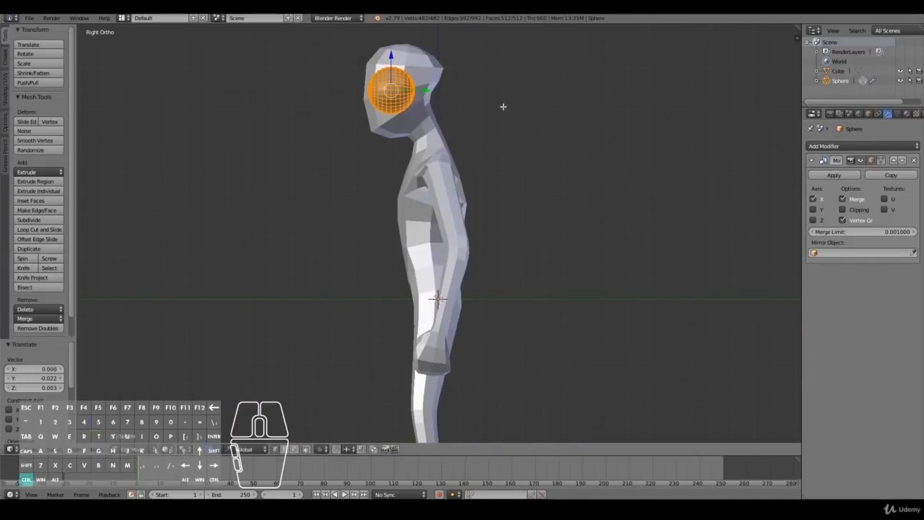
Step: Scale the sphere's mesh down to eyeball size relative to the head
ctrl+scroll(501, 105, up, 2)
shift+scroll(568, 124, up, 2)
scroll(568, 124, up, 2)
shift+scroll(578, 145, up, 2)
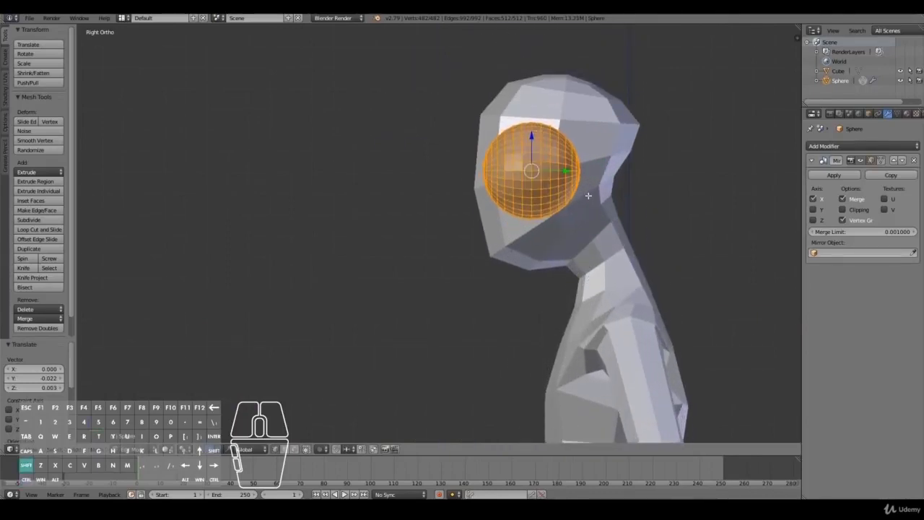
scroll(635, 231, up, 3)
ctrl+scroll(635, 232, down, 2)
scroll(642, 240, up, 2)
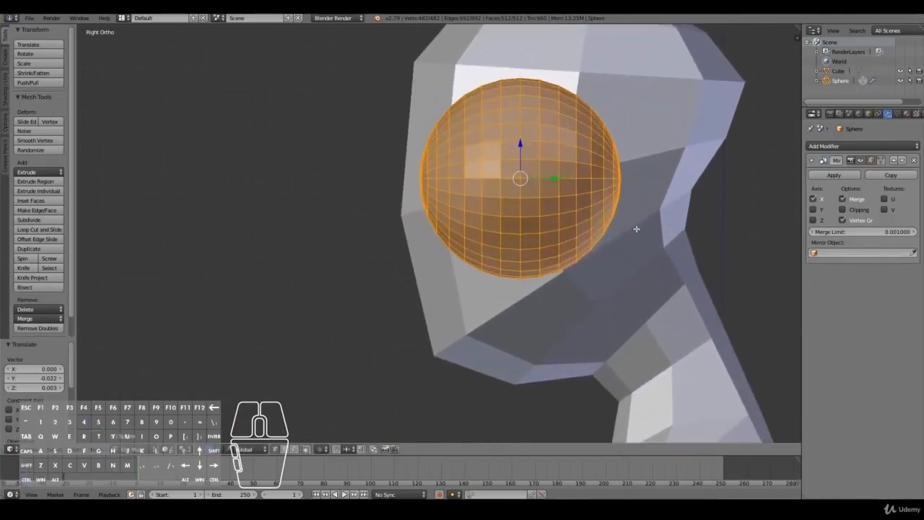
shift+scroll(642, 241, up, 2)
key(s)
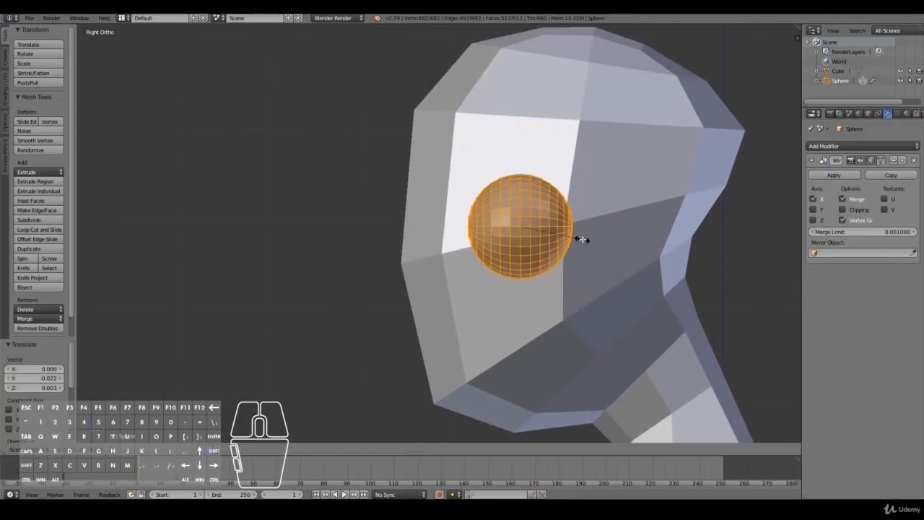
click(603, 293)
Step: Move the eyeball forward in side view to the face, and about 0.009 inward along X in front view
key(g)
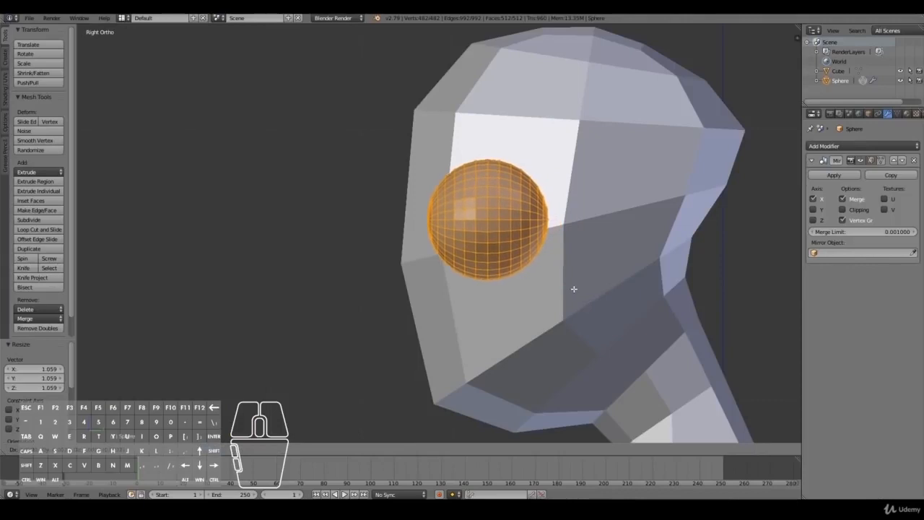
click(574, 289)
key(KP_1)
key(g)
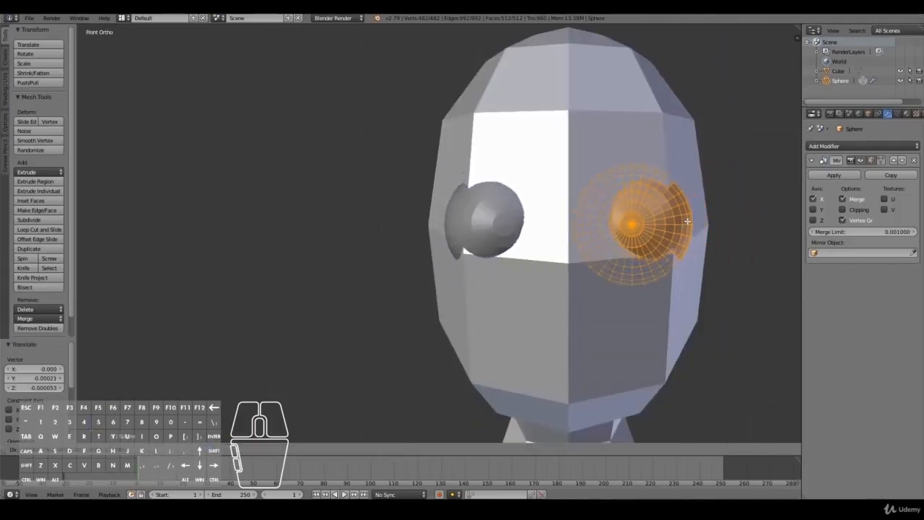
click(686, 222)
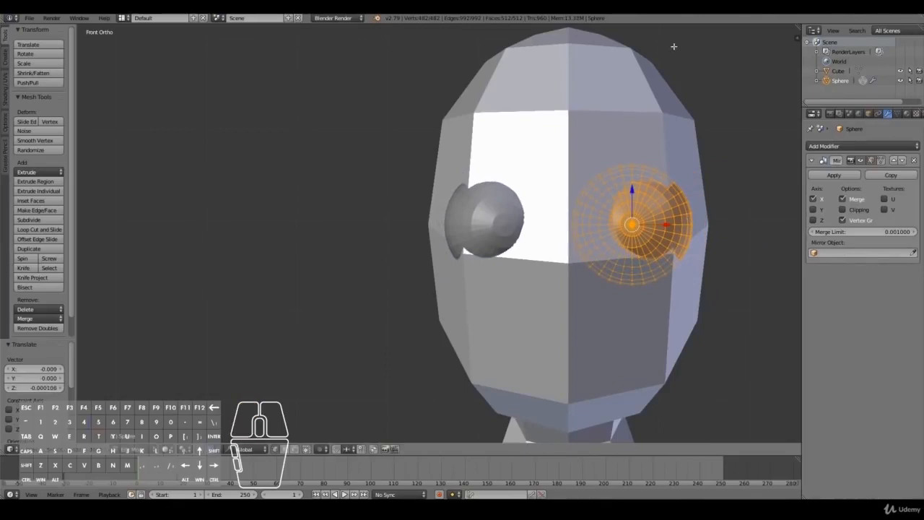
Step: Nudge the eyeball's mesh inward in front view in two small moves, ending with about -0.001 along X
scroll(705, 166, down, 1)
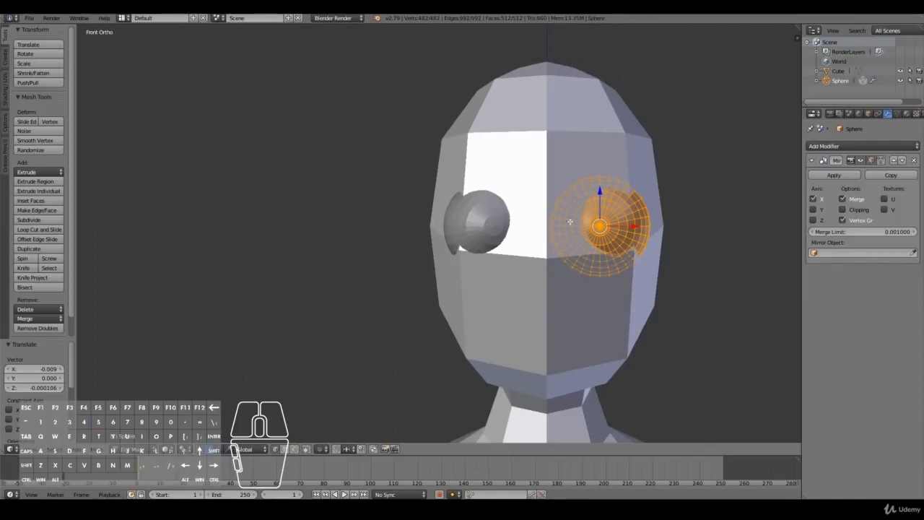
key(g)
click(613, 230)
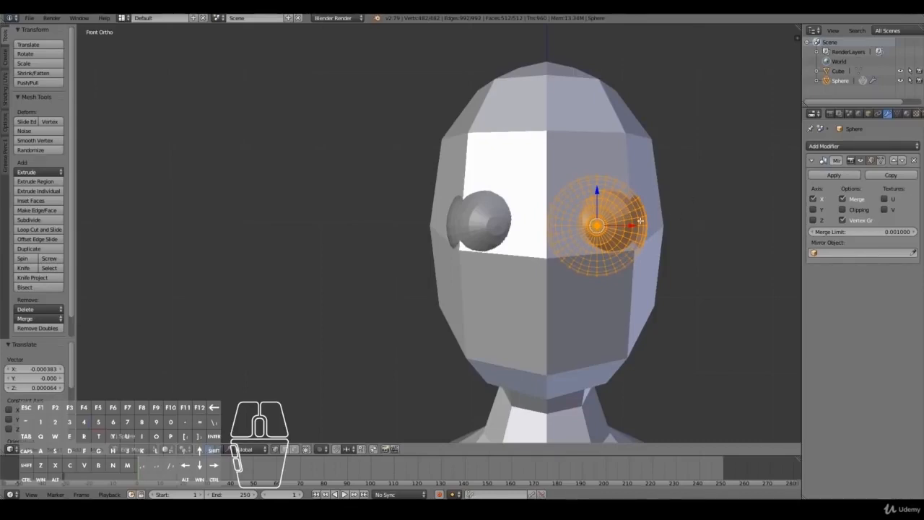
key(g)
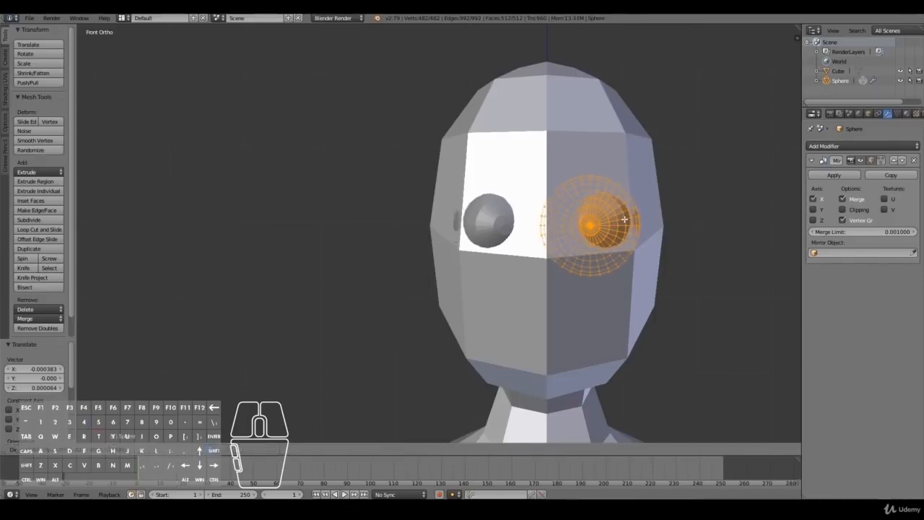
click(624, 220)
Step: Scale the eyeball's mesh by 0.874 and move it slightly forward in side view, about -0.0004 along Y and 0.0001 along Z
key(KP_3)
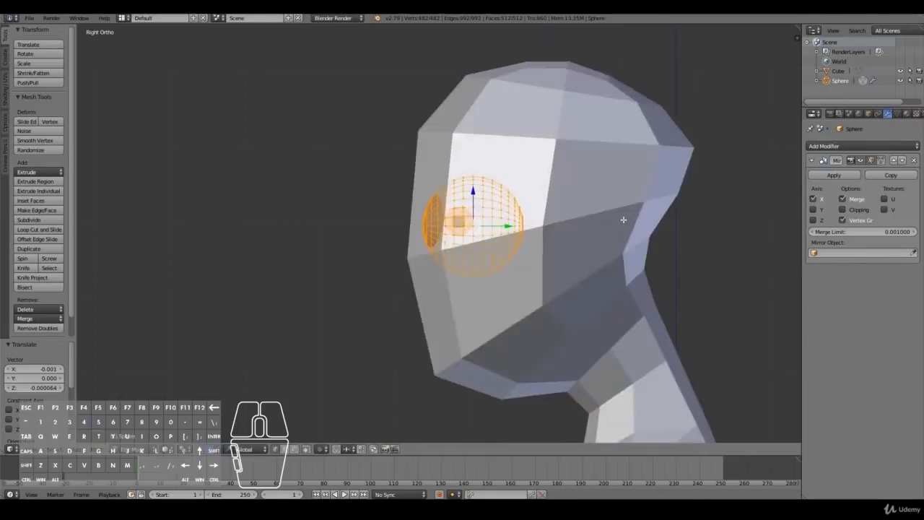
key(g)
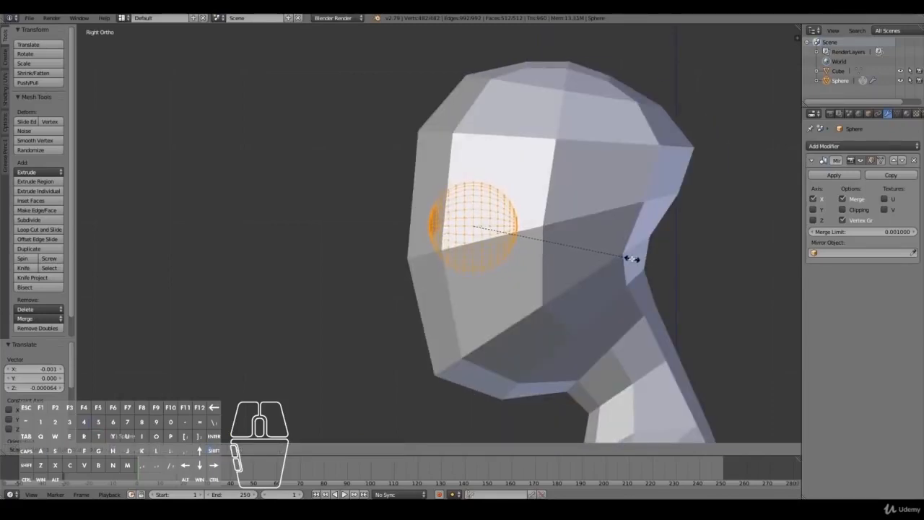
click(631, 258)
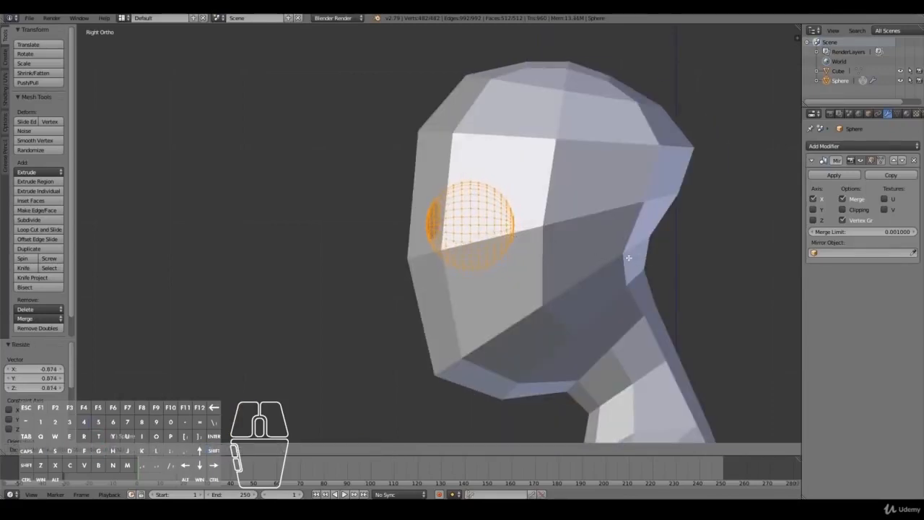
click(628, 258)
Step: Fine-tune the eyeball's position by about 0.00005 along X in front view and -0.0003 along Y in side view, finishing in Object Mode
key(KP_1)
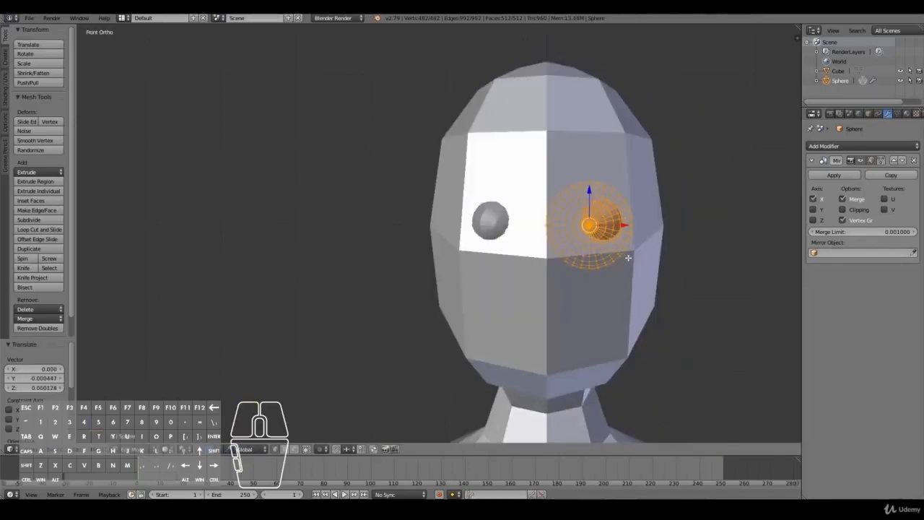
scroll(629, 258, up, 2)
key(g)
click(634, 247)
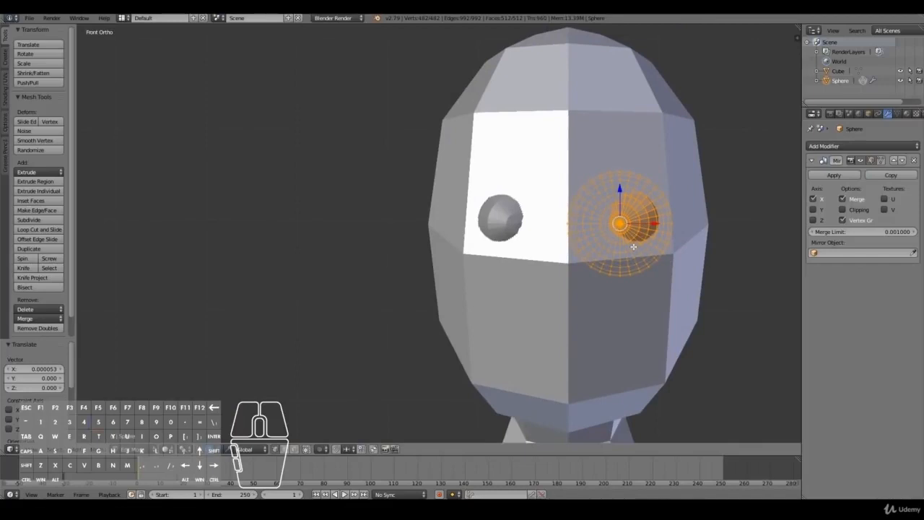
key(KP_3)
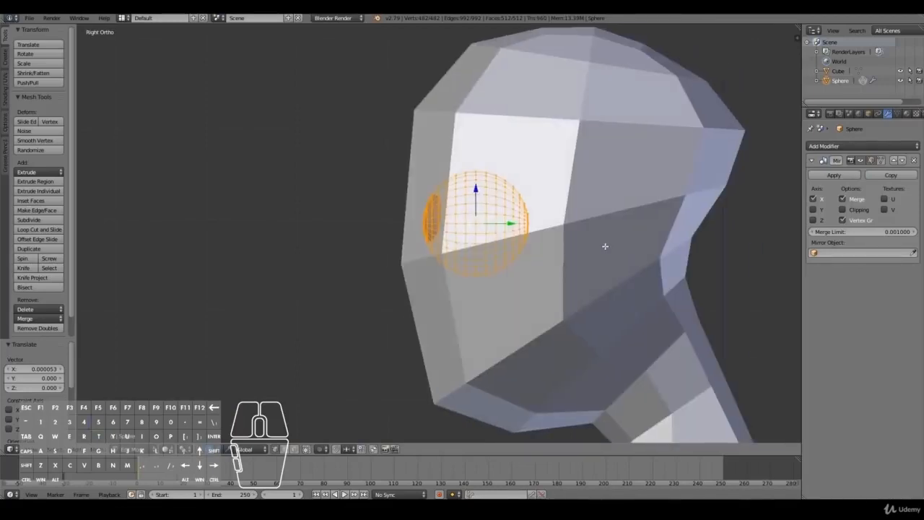
key(g)
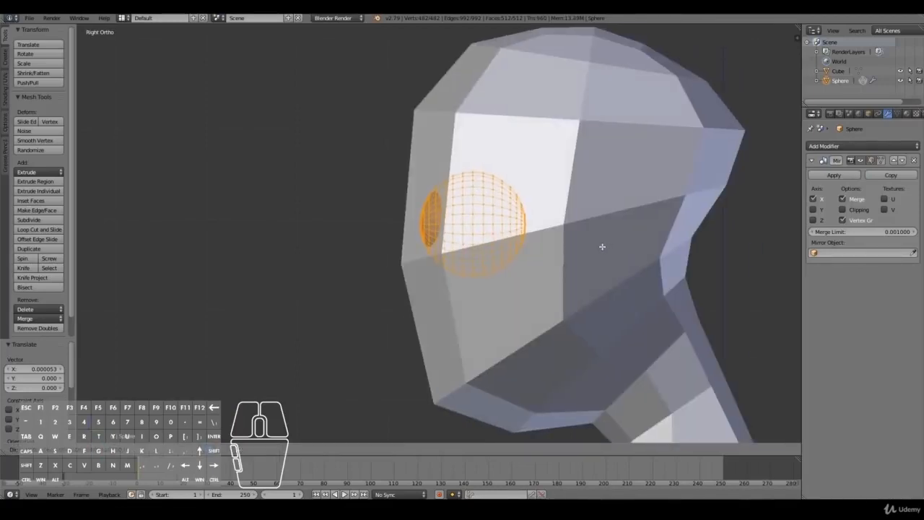
click(603, 247)
key(KP_1)
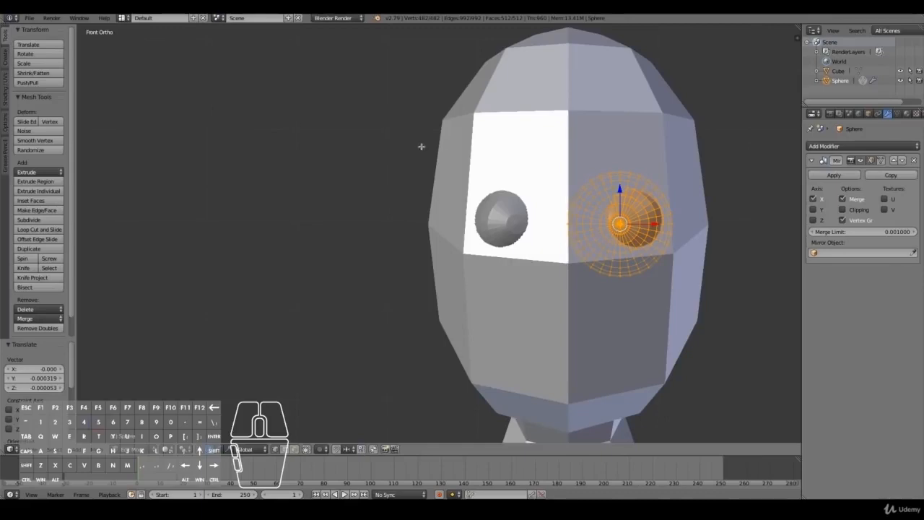
key(Tab)
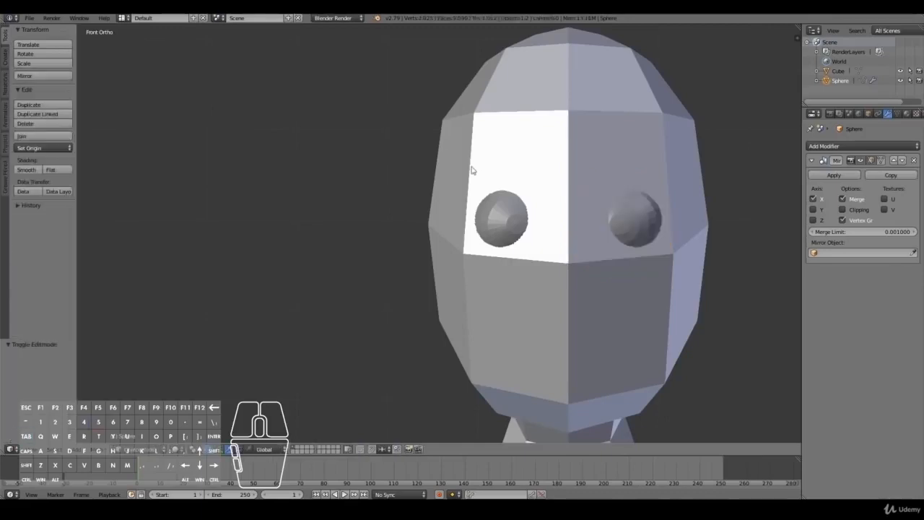
Step: Set the render engine to Cycles Render and create a new material for the eyeball sphere
click(334, 19)
click(330, 52)
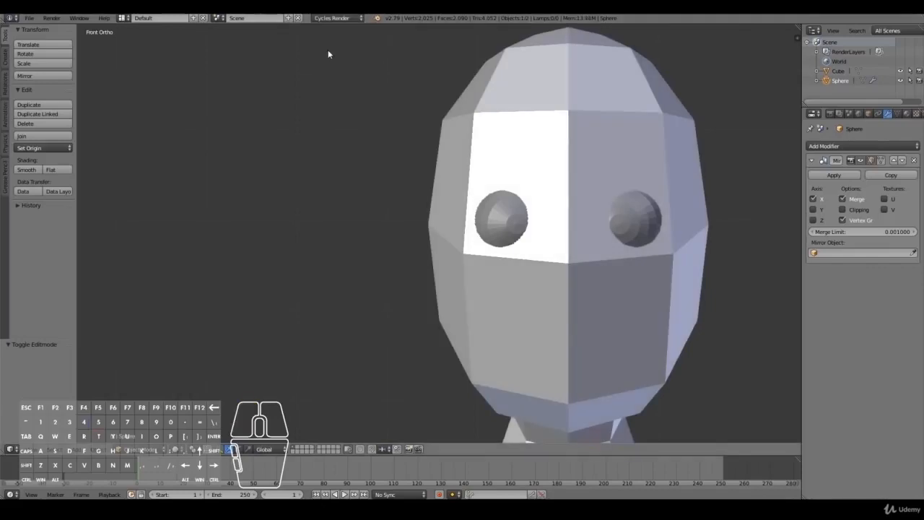
ctrl+scroll(506, 166, up, 4)
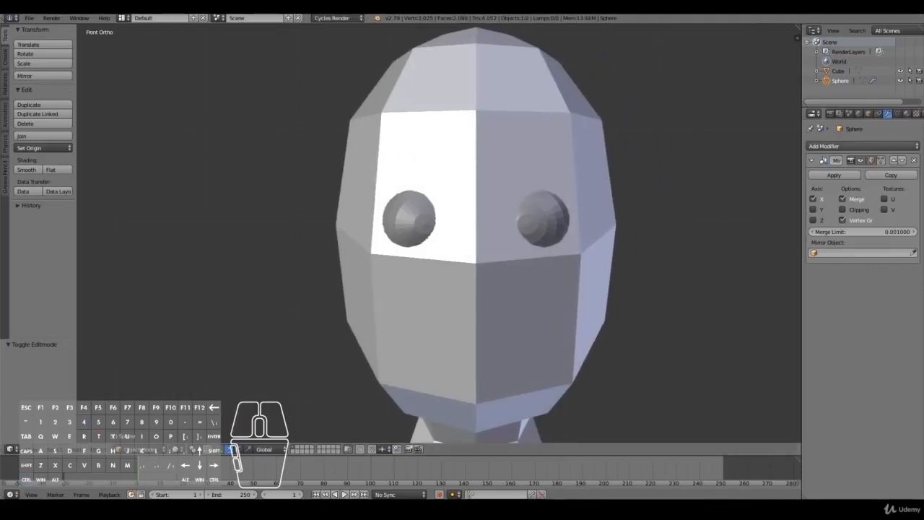
click(907, 115)
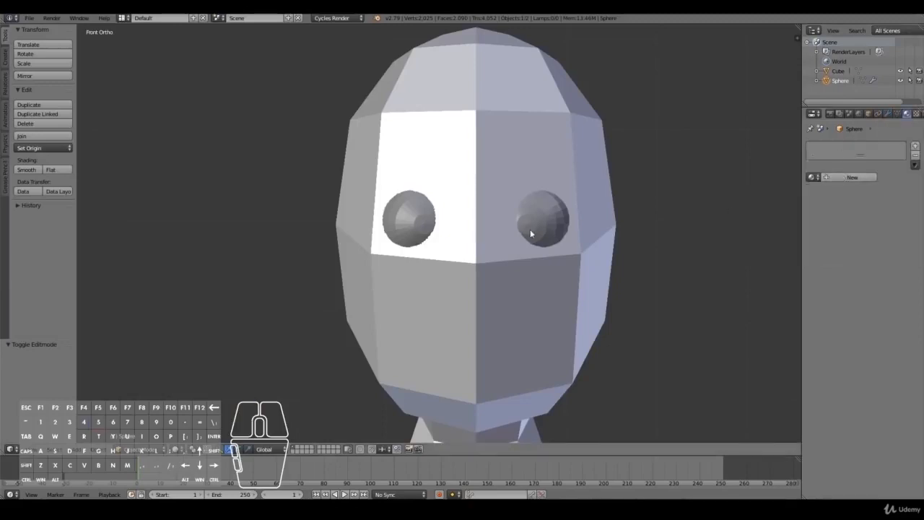
click(850, 178)
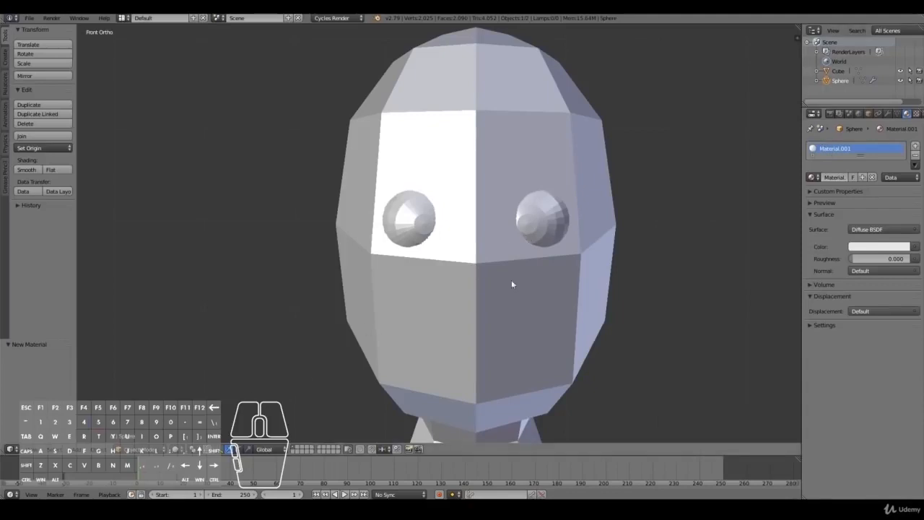
Step: Rename the Sphere object to Eyeball Placeholder
double_click(846, 81)
text(Eye)
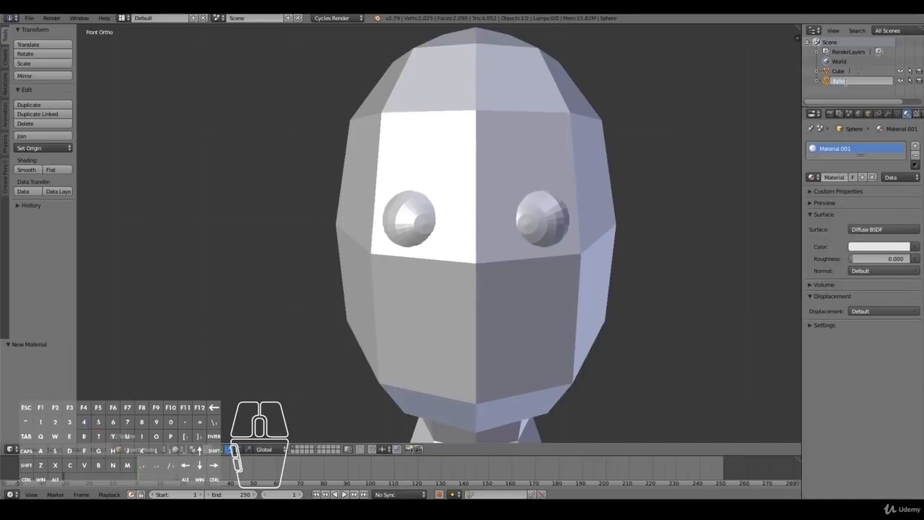
text(ball Mirro)
text(lder)
key(Return)
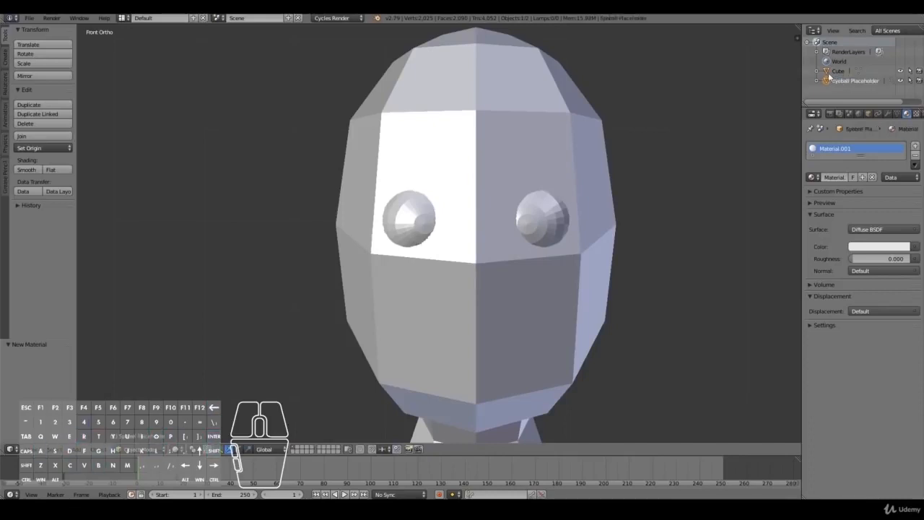
Step: Rename the Cube object to Character
click(841, 70)
double_click(841, 70)
text(Character)
key(Return)
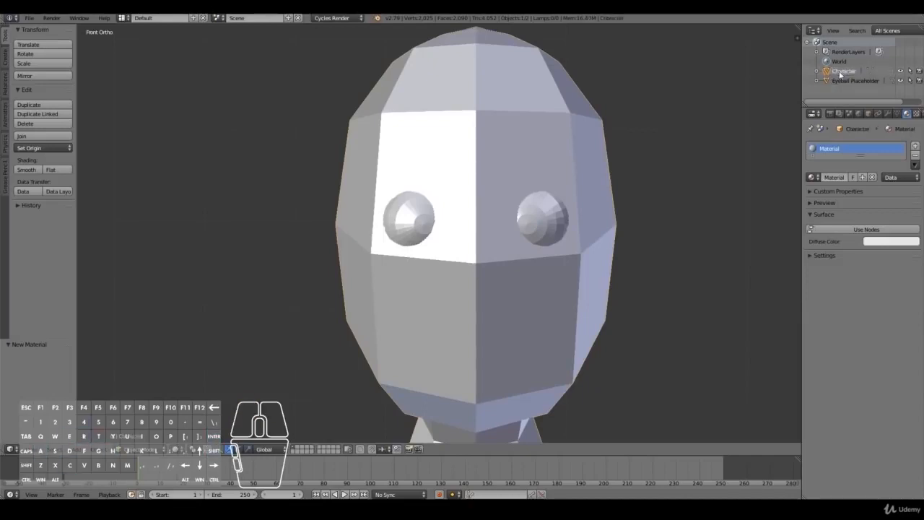
Step: Add two more material slots to the Eyeball Placeholder object and rename the first slot's material to eyewhites
click(856, 81)
drag(827, 80, 902, 134)
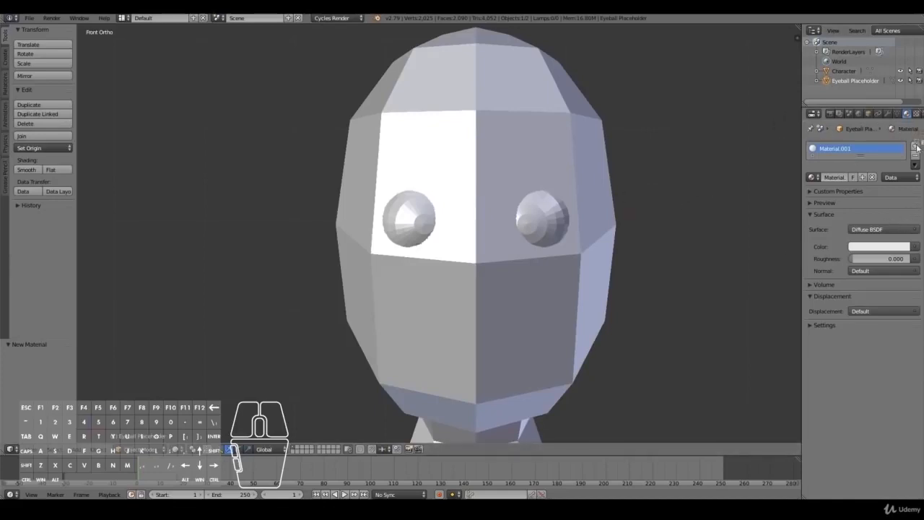
click(915, 146)
click(916, 147)
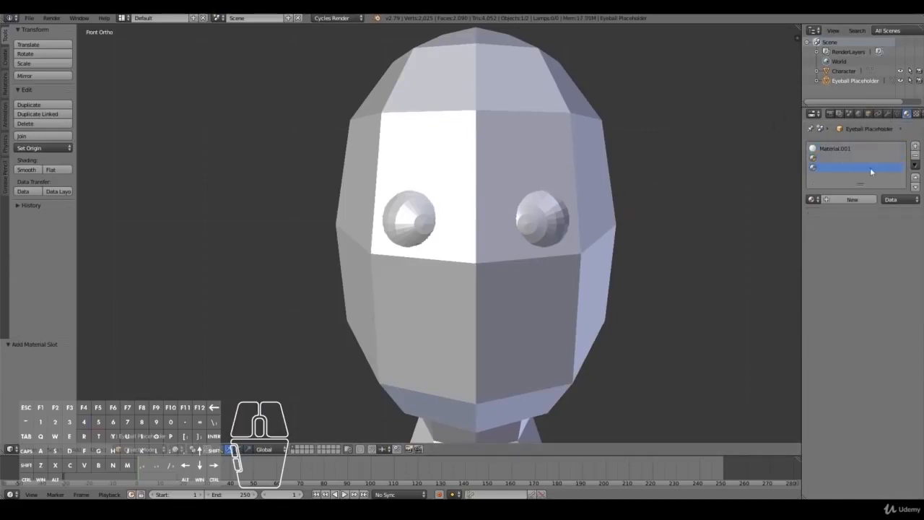
click(837, 149)
click(834, 199)
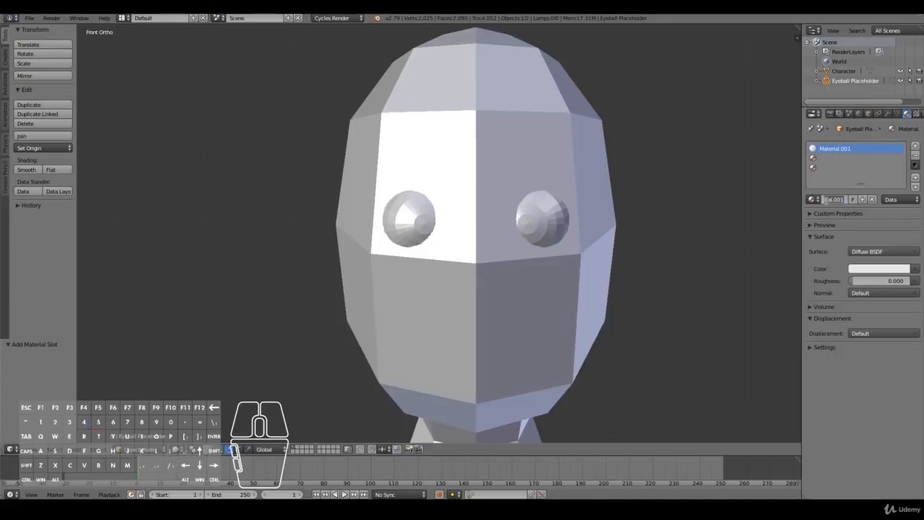
text(Eyewhit)
key(Return)
Step: Create a new material named pupil in the eyeball's second material slot
click(822, 158)
click(849, 198)
click(834, 199)
text(pupil)
key(Return)
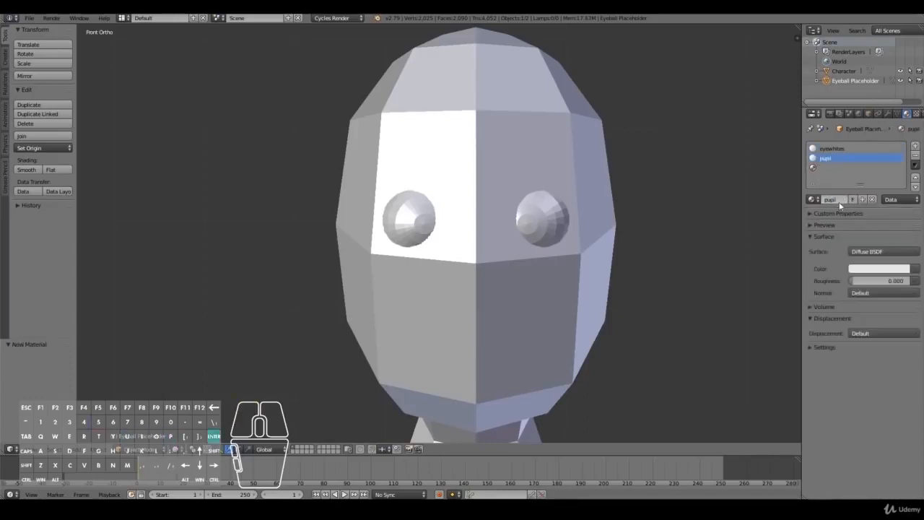
Step: Create a new material named sclera in the eyeball's third material slot
click(822, 169)
click(836, 200)
click(840, 200)
text(clera)
key(Return)
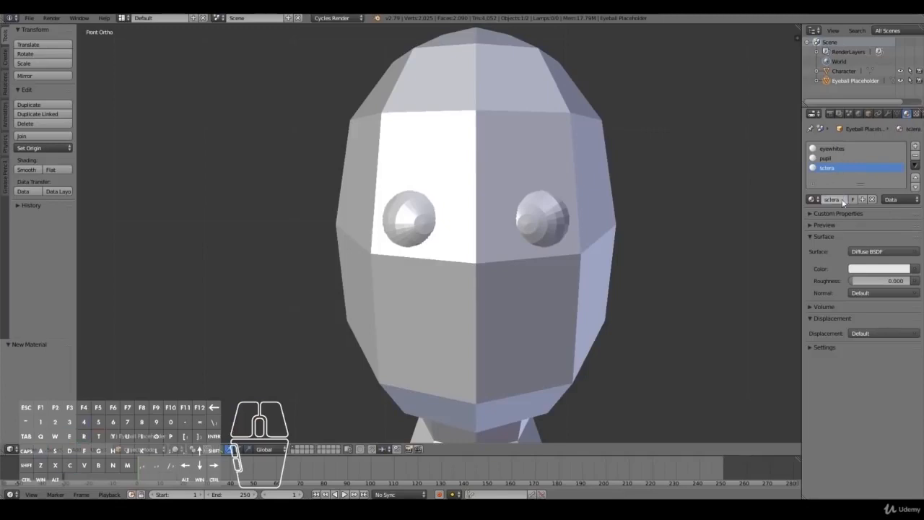
Step: Set both the diffuse color and the viewport color of the pupil material to black
click(879, 269)
click(902, 197)
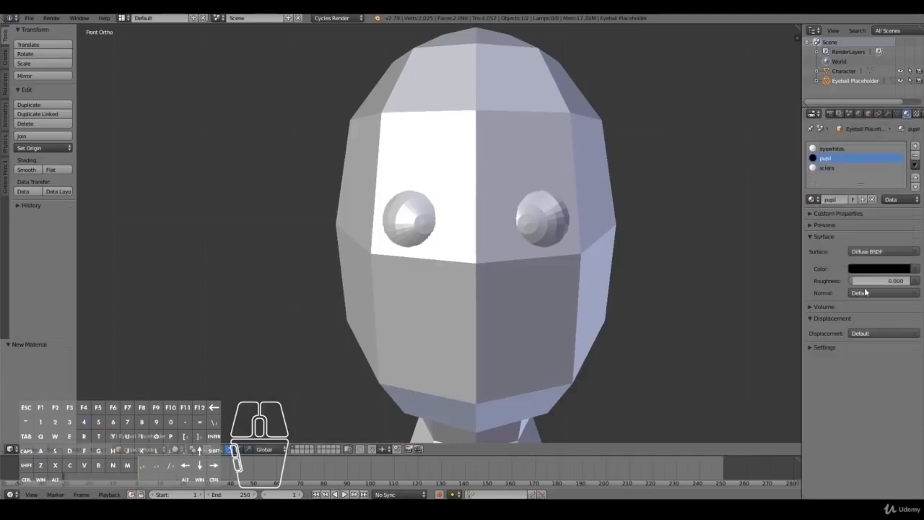
click(817, 347)
click(834, 422)
drag(859, 325, 857, 370)
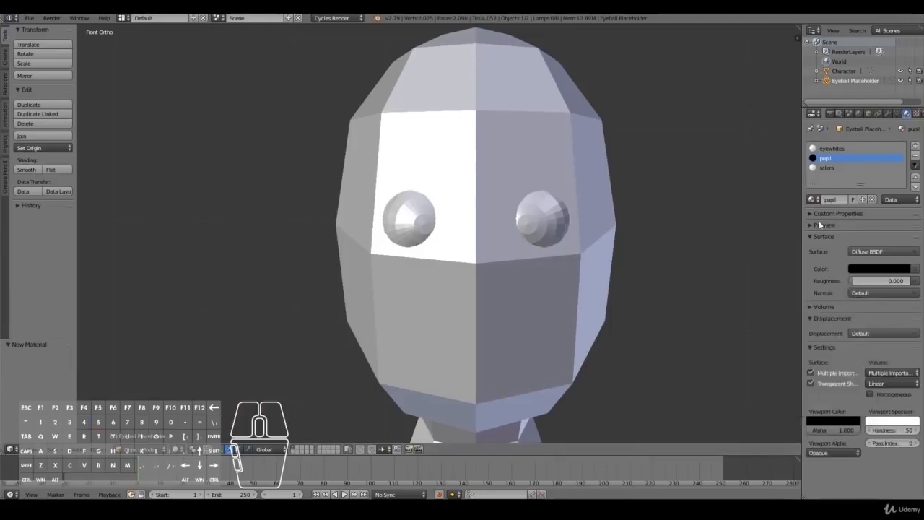
Step: Give the sclera material a dark brown diffuse color and copy the same color to its viewport color
click(832, 167)
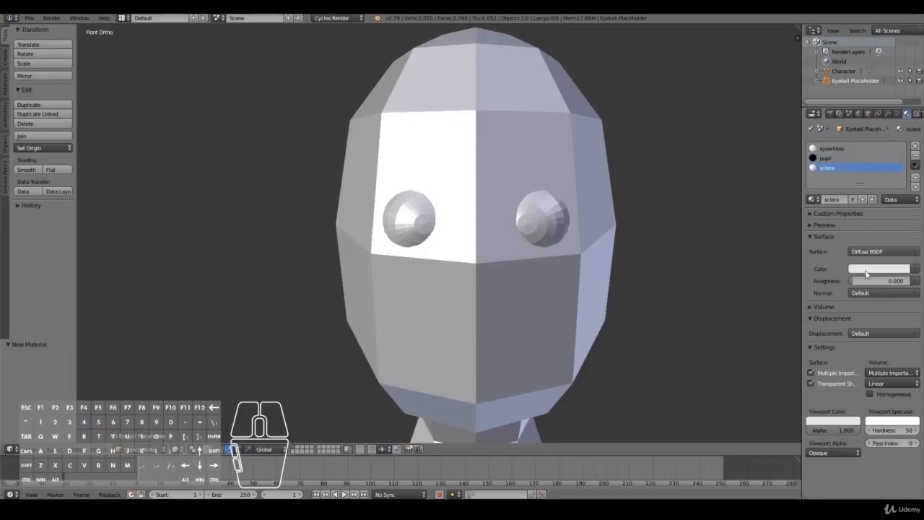
click(868, 274)
click(850, 195)
click(850, 195)
click(850, 196)
click(852, 197)
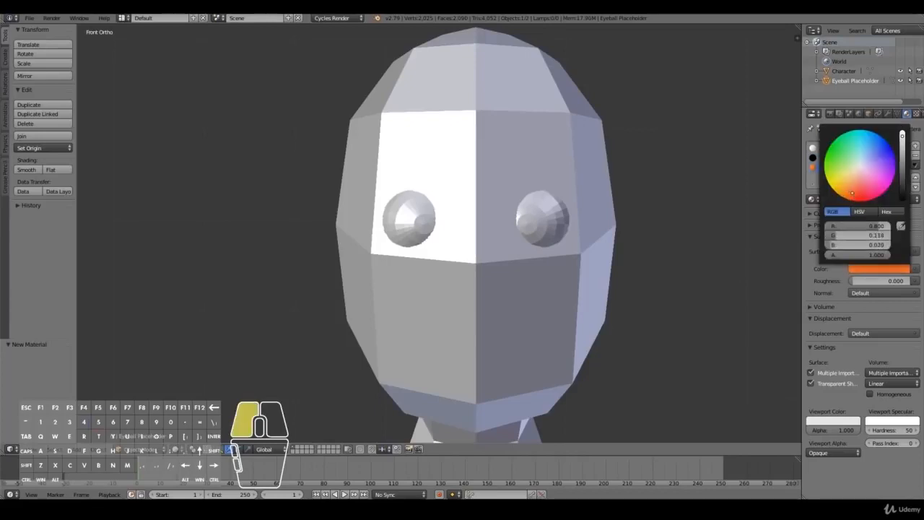
click(853, 196)
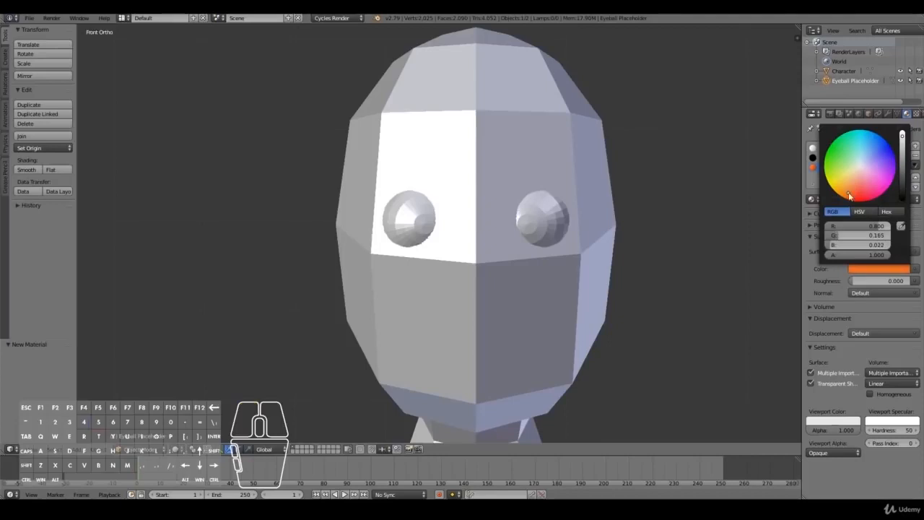
click(902, 188)
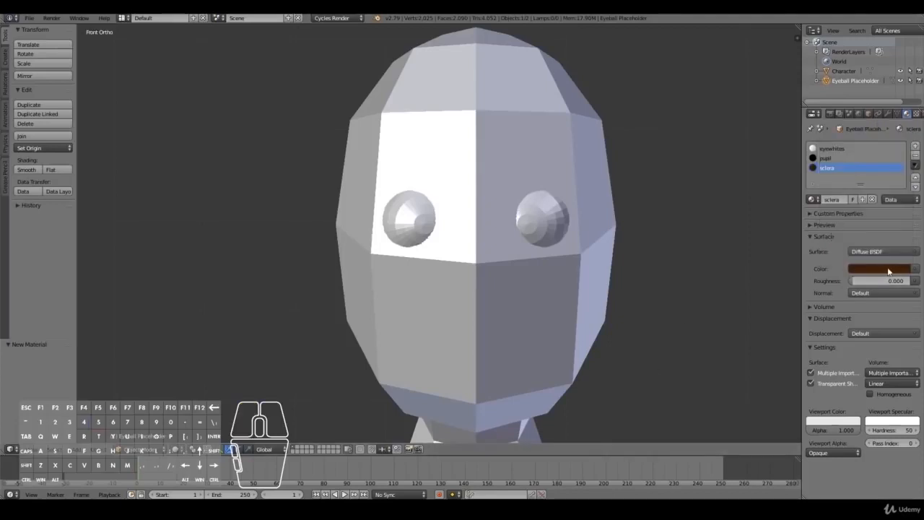
key(ctrl+c)
key(ctrl+v)
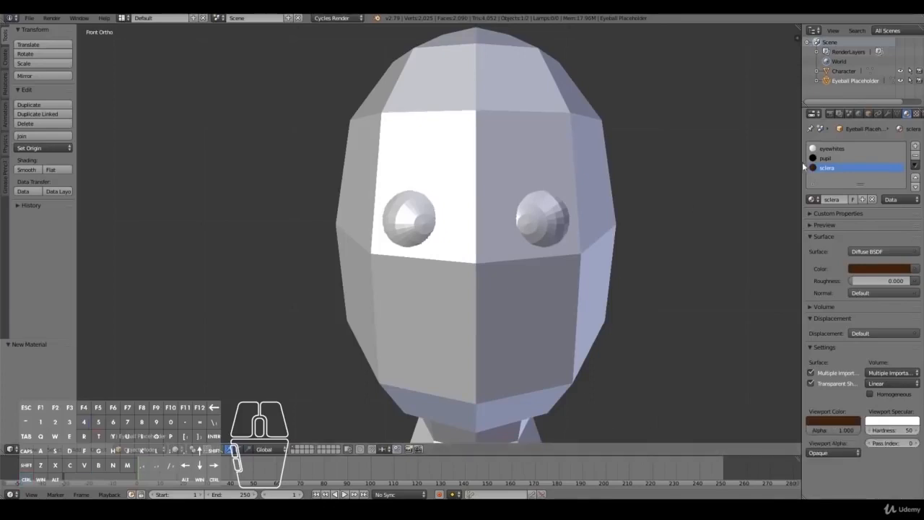
Step: Select the faces around the front pole of the eyeball mesh and assign the pupil material to them
key(Tab)
scroll(595, 227, up, 1)
scroll(595, 227, up, 3)
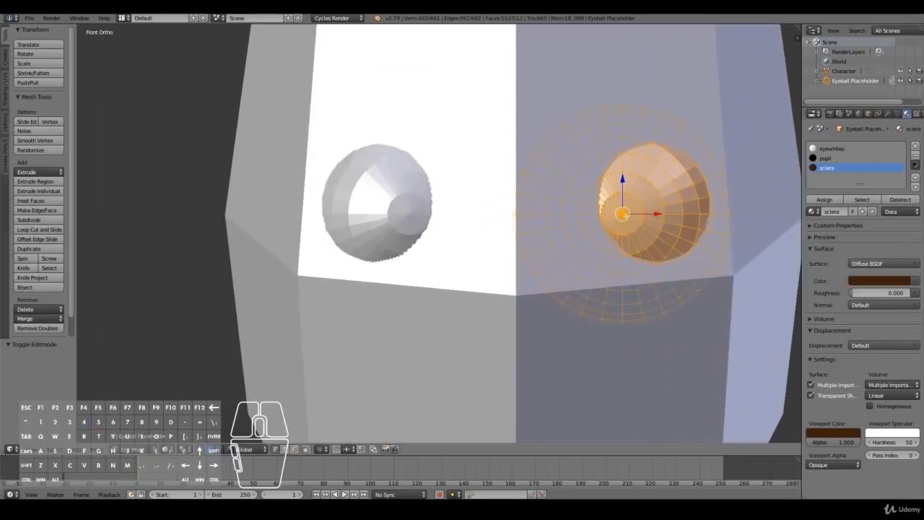
right_click(624, 216)
middle_drag(651, 203, 586, 205)
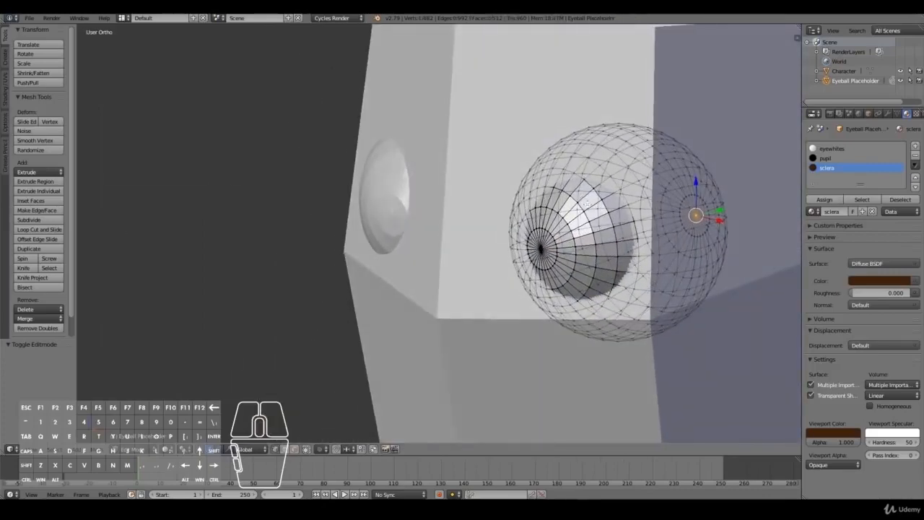
right_click(542, 249)
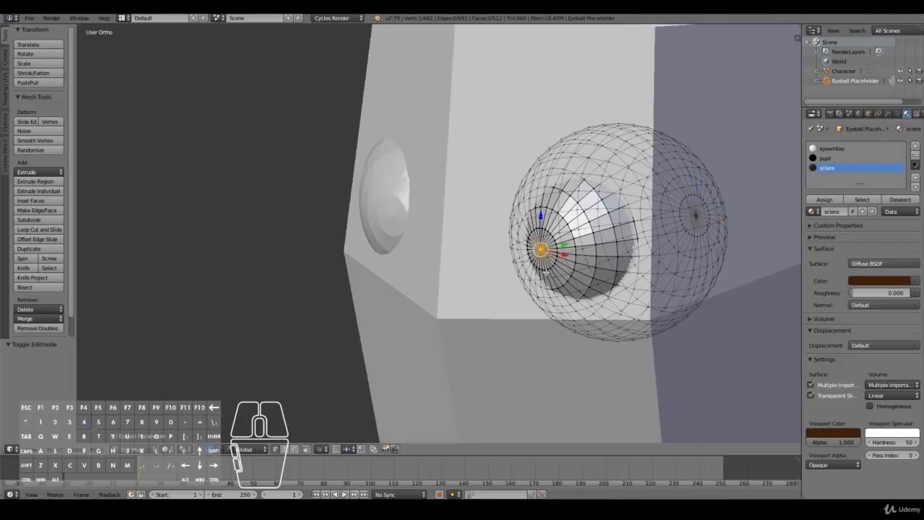
key(ctrl+KP_Add)
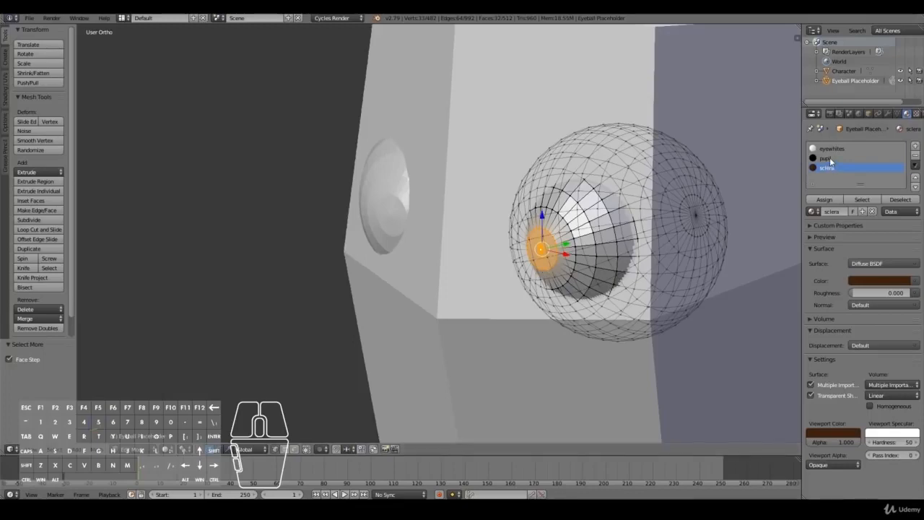
click(825, 159)
click(824, 199)
Step: Select the ring of faces directly around the pupil and assign the sclera material to it
middle_drag(431, 288, 461, 289)
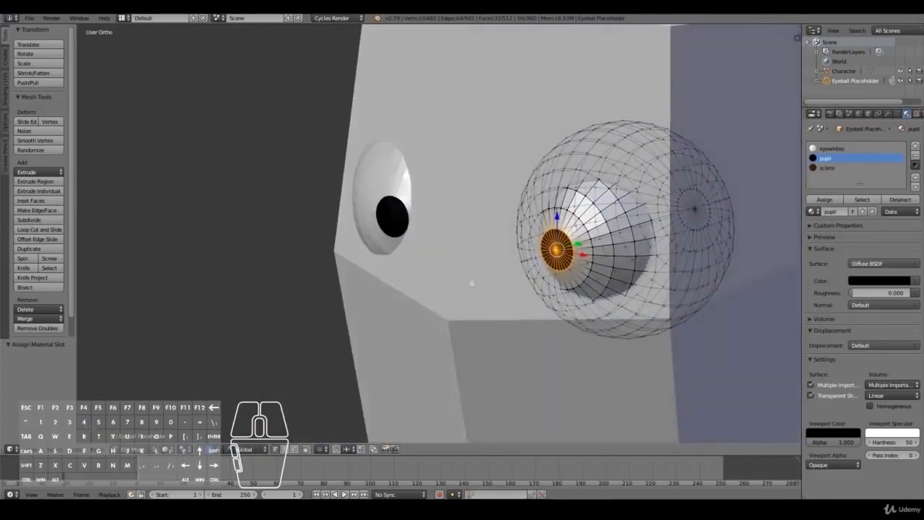
scroll(549, 251, up, 2)
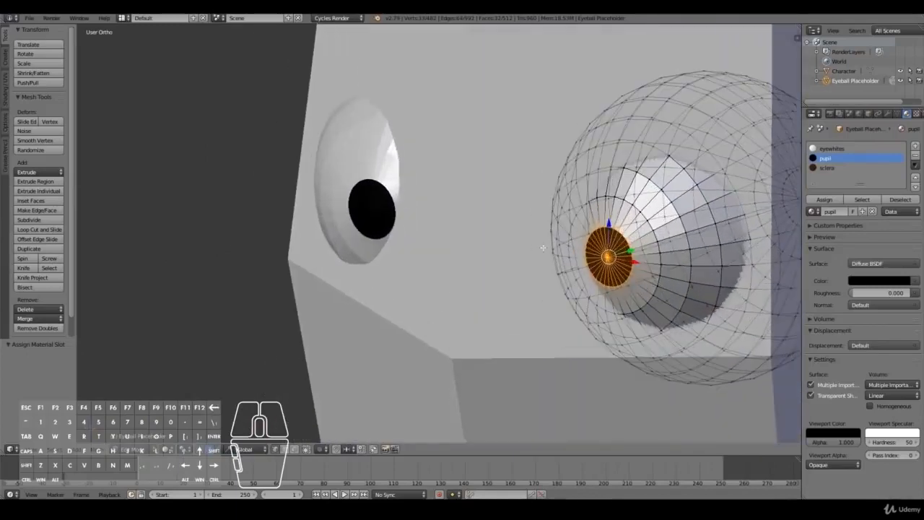
alt+right_click(611, 229)
alt+right_click(611, 229)
alt+right_click(611, 229)
alt+right_click(610, 227)
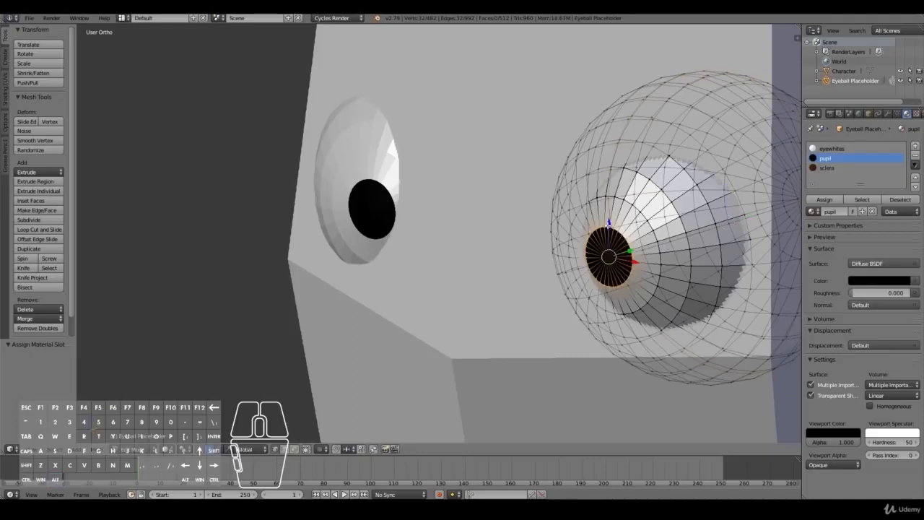
alt+shift+click(610, 198)
middle_drag(627, 275, 682, 280)
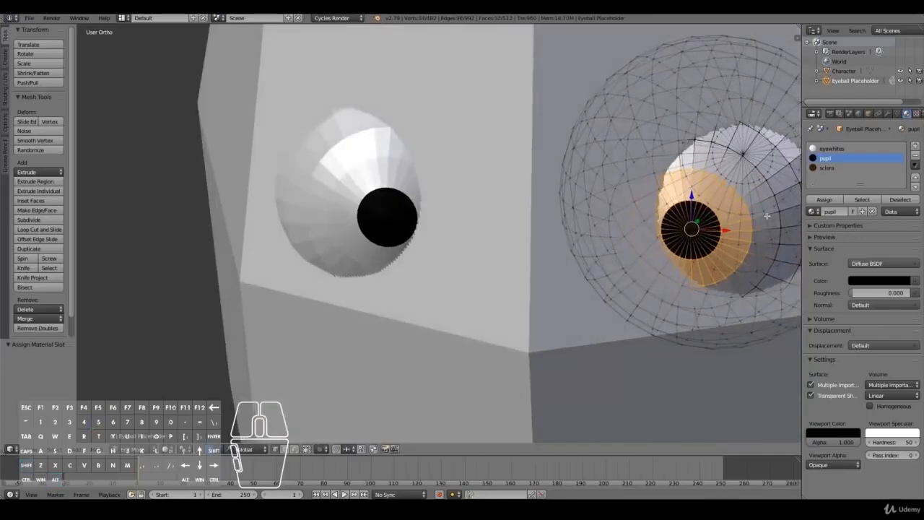
click(830, 168)
click(825, 199)
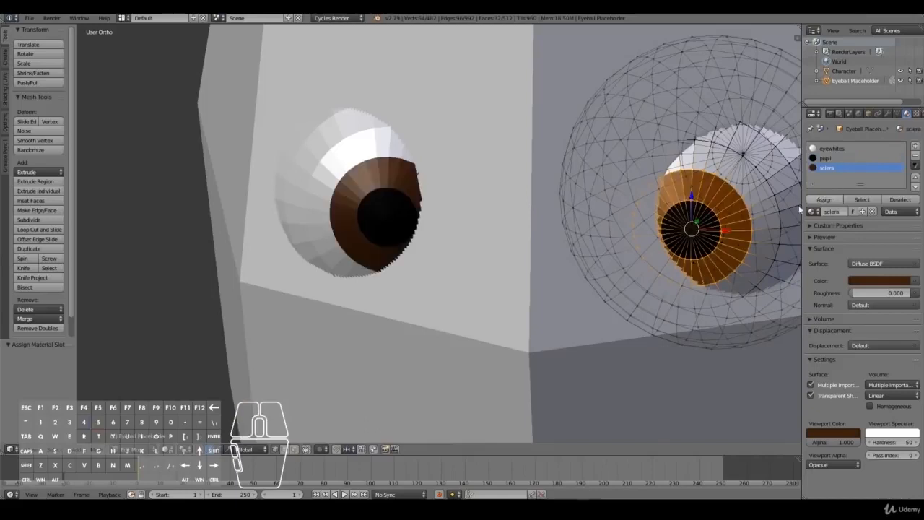
Step: Return the eyeball to Object Mode in front view and shade it smooth
scroll(500, 300, down, 3)
key(KP_1)
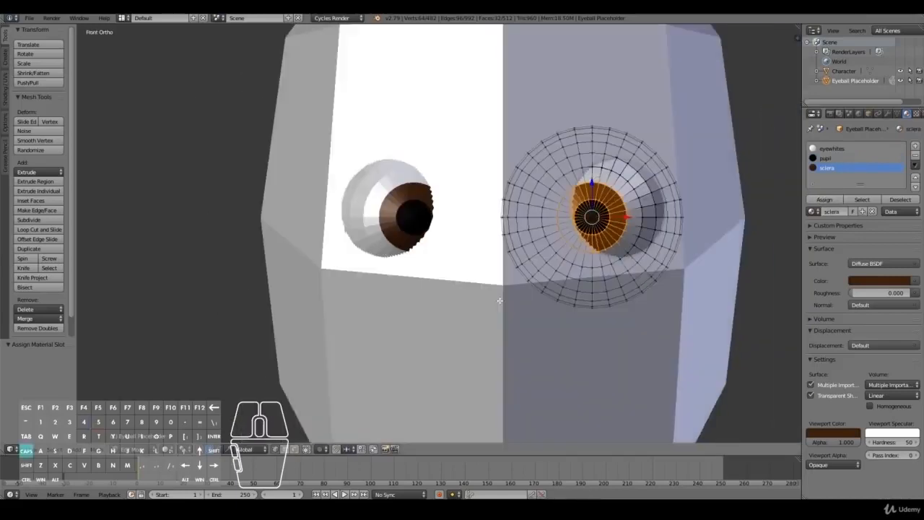
key(Tab)
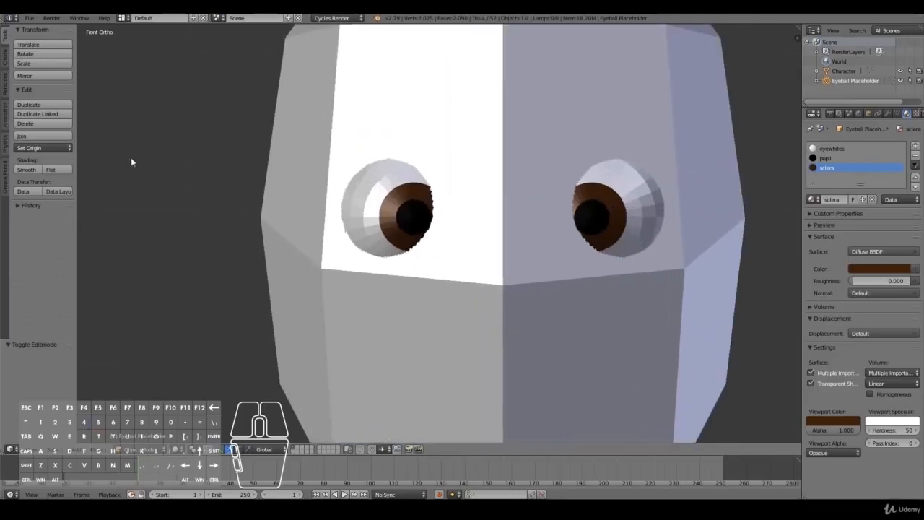
click(29, 171)
Step: Examine the smoothed eyes on the character from near and far and from a slight angle
scroll(528, 291, down, 7)
scroll(543, 293, up, 4)
scroll(547, 298, down, 3)
scroll(547, 298, up, 5)
middle_drag(548, 295, 526, 306)
key(KP_1)
scroll(608, 298, down, 6)
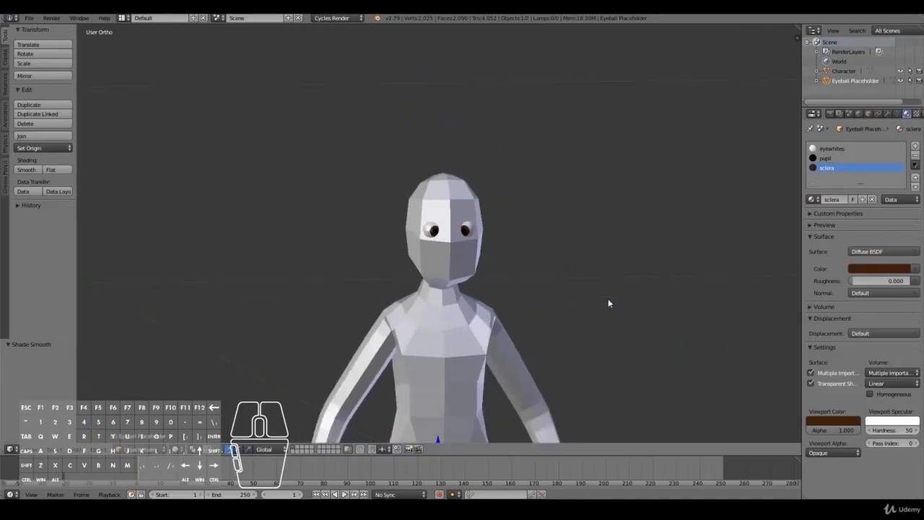
scroll(608, 302, down, 3)
scroll(593, 314, up, 7)
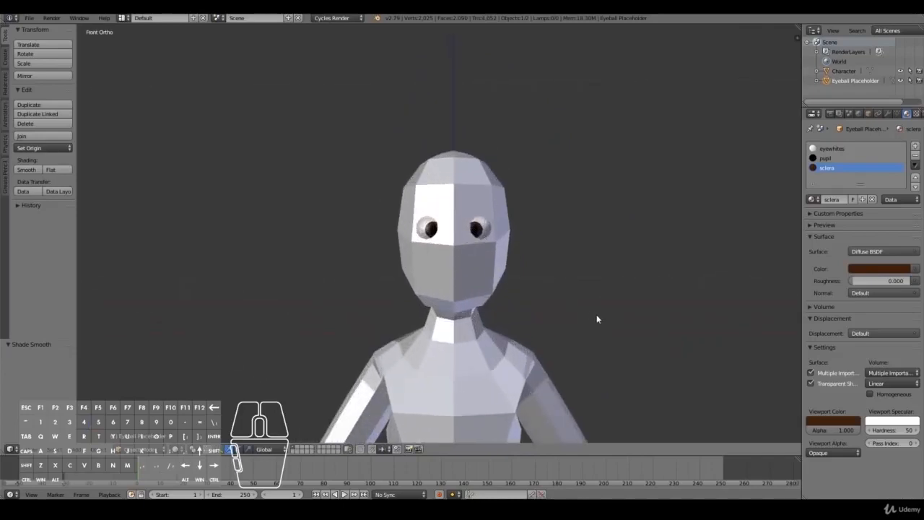
Step: Select the Character mesh, switch it to Sculpt Mode and enable Dyntopo
right_click(547, 323)
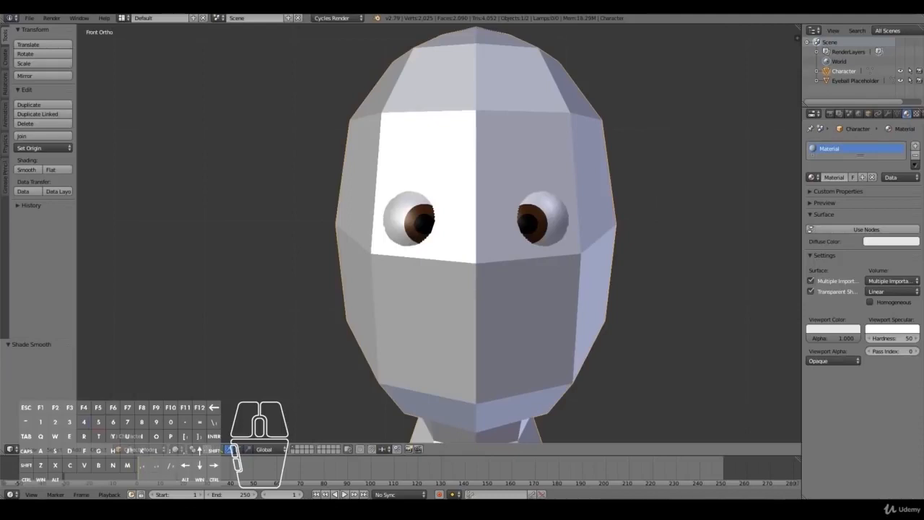
click(136, 449)
scroll(242, 359, down, 5)
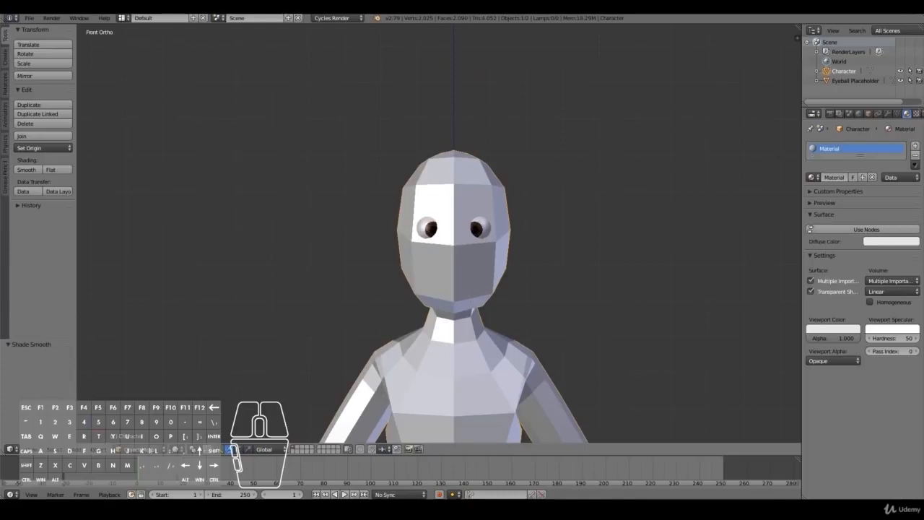
click(148, 449)
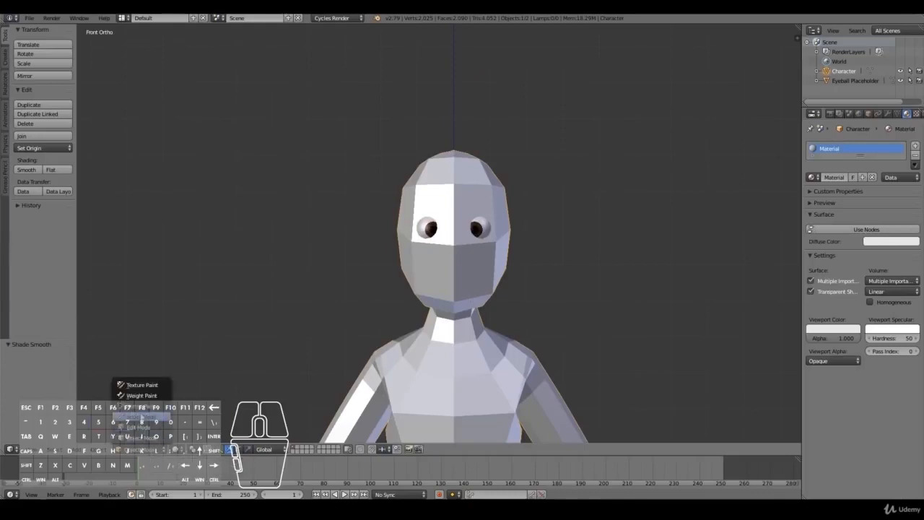
click(142, 419)
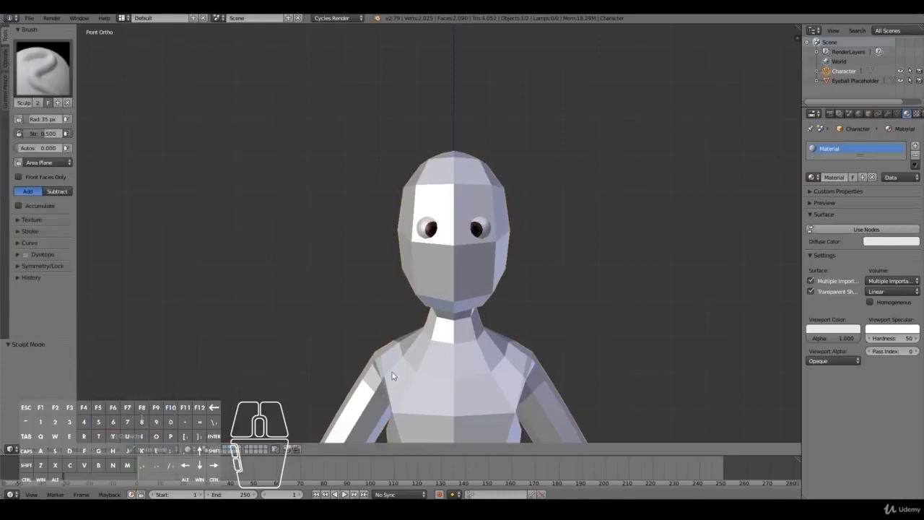
click(24, 254)
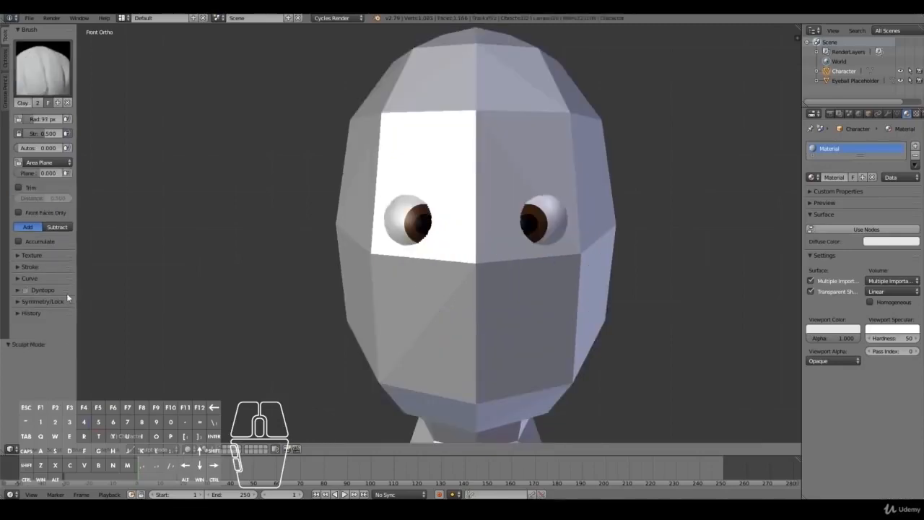
Step: Try a Clay brush stroke between the eyes without Dyntopo, inspect the mesh in Edit Mode and undo it
scroll(506, 248, up, 2)
mouse_move(505, 248)
mouse_down()
mouse_move(504, 271)
mouse_move(516, 286)
mouse_move(476, 291)
mouse_up()
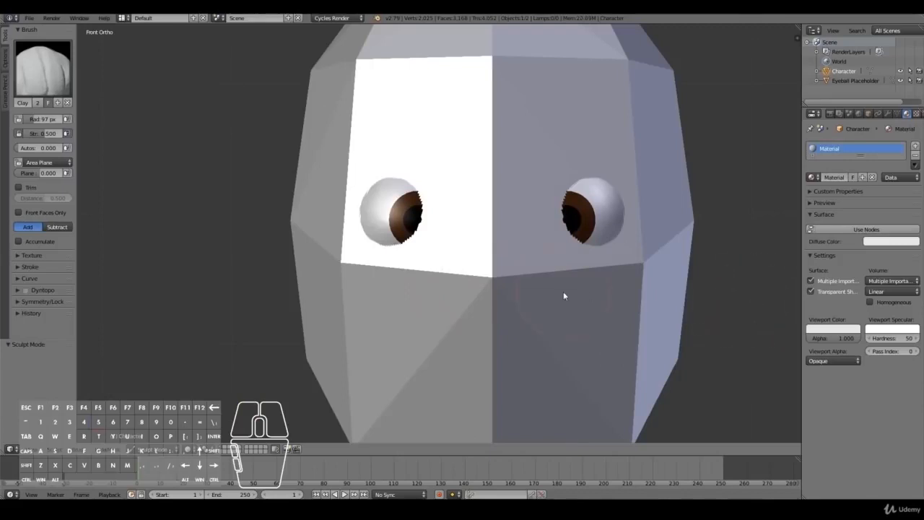
key(Tab)
middle_drag(495, 284, 480, 283)
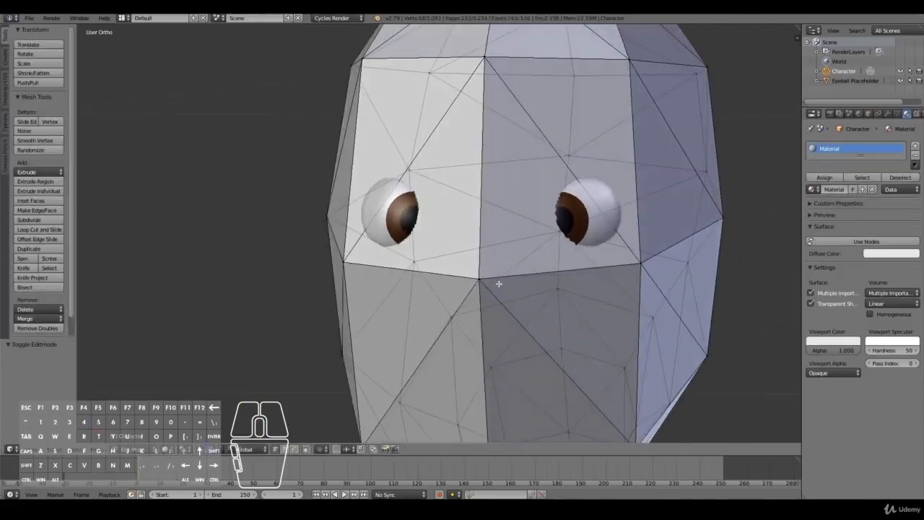
key(ctrl+z)
key(KP_1)
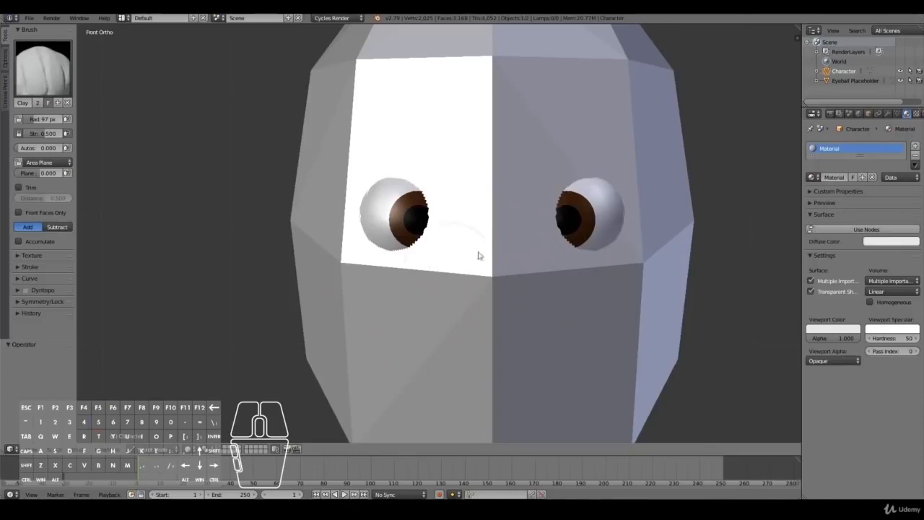
Step: Turn Dyntopo on for sculpting the Character mesh
click(24, 290)
Step: Try a Clay stroke with Dyntopo over the nose area, inspect its topology in Edit Mode and undo the stroke
mouse_move(466, 314)
mouse_down()
mouse_move(498, 310)
mouse_move(499, 253)
mouse_up()
key(Tab)
mouse_move(632, 325)
middle_down()
mouse_move(604, 330)
mouse_move(349, 295)
mouse_move(510, 304)
middle_up()
key(KP_1)
key(Tab)
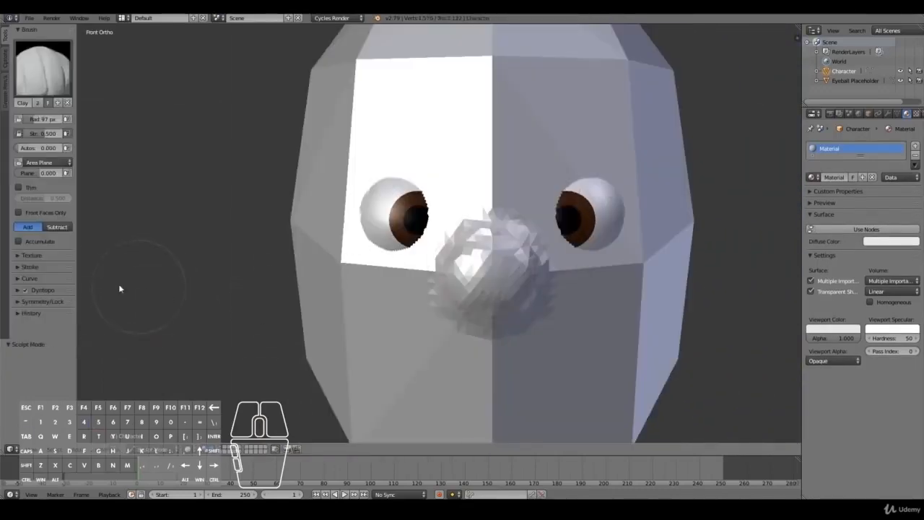
key(ctrl+z)
key(ctrl+z)
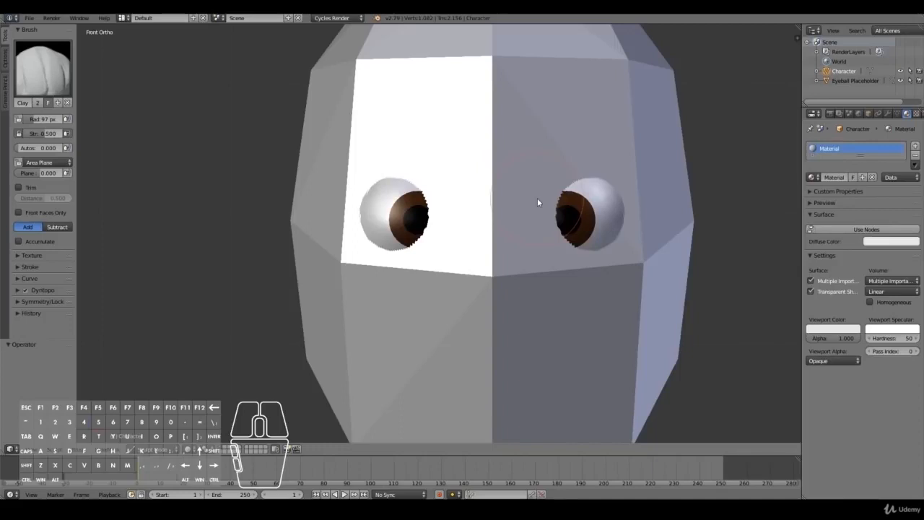
Step: Frame the eyes, pick the Clay brush, try an additive stroke over one eye area and undo it
scroll(537, 198, down, 1)
scroll(538, 199, up, 1)
shift+scroll(537, 198, down, 4)
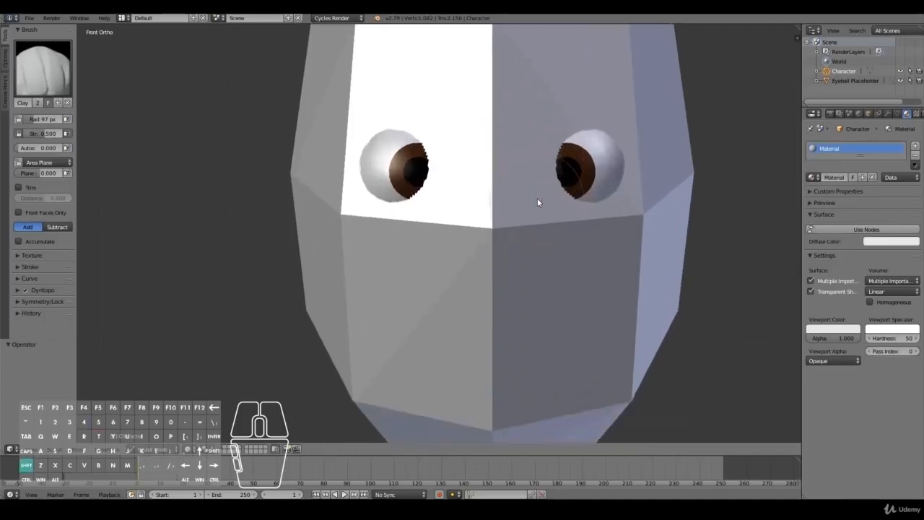
scroll(536, 202, up, 1)
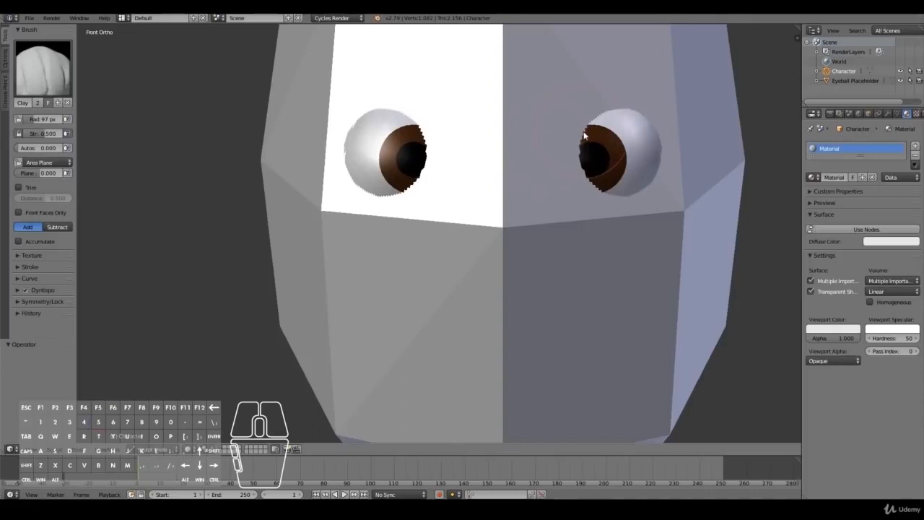
click(36, 78)
click(113, 124)
mouse_move(594, 114)
mouse_down()
mouse_move(569, 140)
mouse_move(583, 180)
mouse_up()
key(ctrl+z)
Step: Try a Clay stroke around the eye in Subtract mode, undo it and set the brush back to Add
click(27, 290)
click(26, 289)
click(64, 225)
drag(619, 78, 568, 161)
key(ctrl+z)
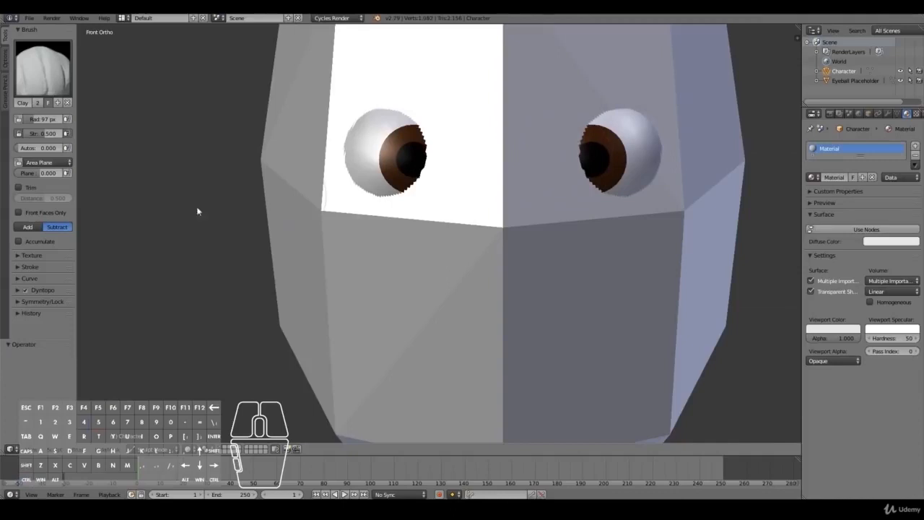
click(28, 227)
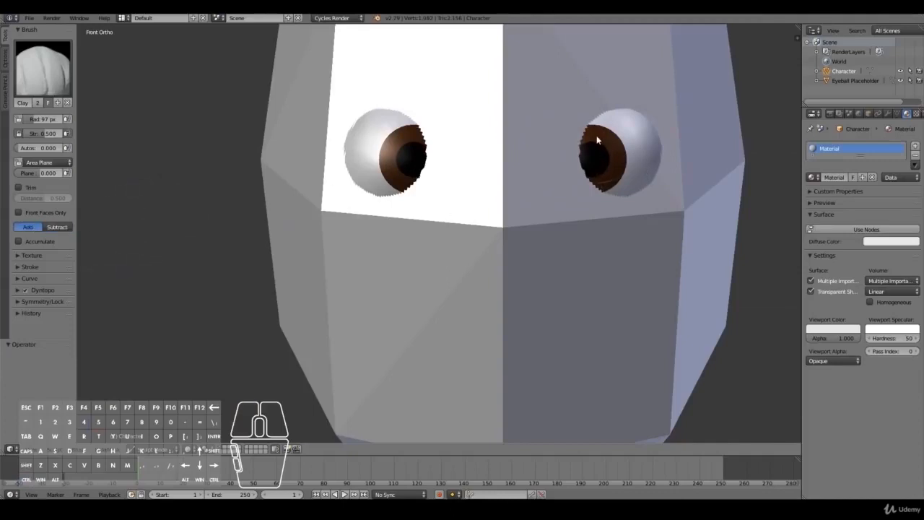
Step: Carve the eye sockets into the head around the eyeballs with inverted Clay strokes at 0.500 strength
mouse_move(598, 107)
ctrl+mouse_down()
mouse_move(567, 151)
mouse_move(578, 190)
ctrl+mouse_up()
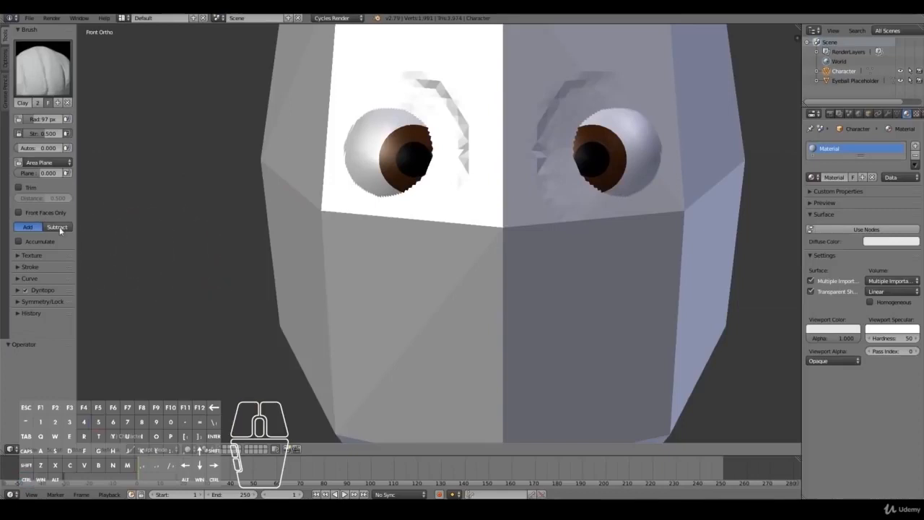
mouse_move(582, 118)
ctrl+mouse_down()
mouse_move(554, 151)
mouse_move(564, 181)
mouse_move(613, 195)
mouse_move(658, 165)
mouse_move(648, 152)
ctrl+mouse_up()
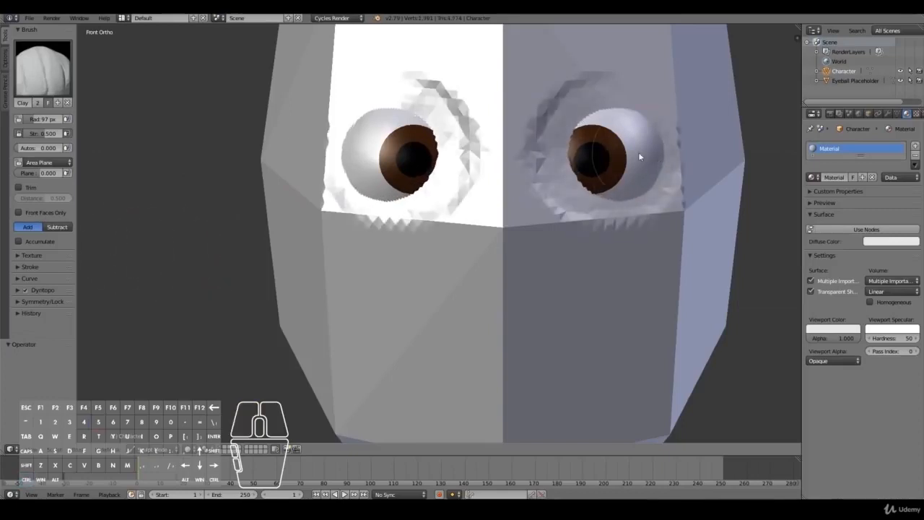
mouse_move(638, 151)
ctrl+mouse_down()
mouse_move(637, 112)
mouse_move(639, 190)
mouse_move(583, 132)
mouse_move(603, 158)
ctrl+mouse_up()
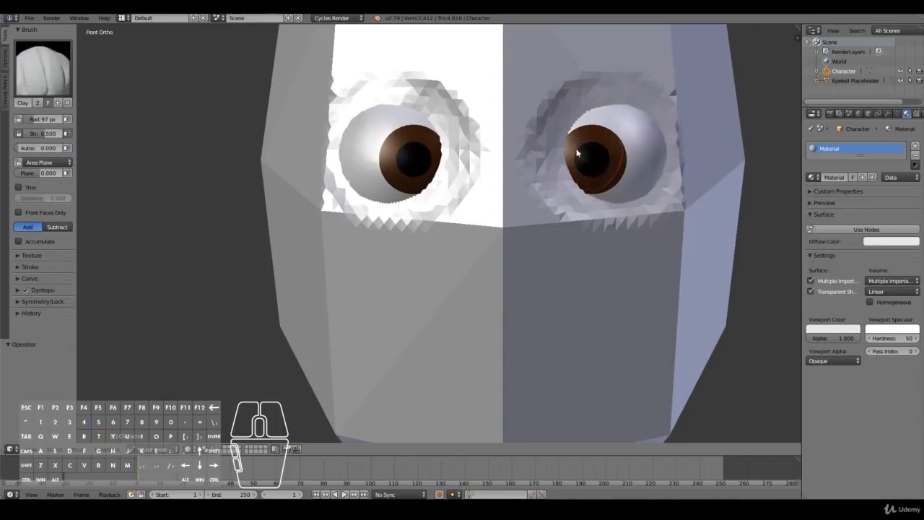
mouse_move(571, 142)
ctrl+mouse_down()
mouse_move(560, 148)
mouse_move(570, 138)
mouse_move(564, 132)
mouse_move(555, 144)
mouse_move(558, 196)
mouse_move(554, 148)
mouse_move(549, 193)
mouse_move(556, 176)
mouse_move(561, 208)
mouse_move(562, 198)
mouse_move(584, 199)
mouse_move(554, 197)
mouse_move(565, 133)
mouse_move(538, 119)
mouse_move(579, 121)
mouse_move(544, 152)
mouse_move(539, 174)
mouse_move(557, 183)
mouse_move(551, 167)
mouse_move(556, 187)
mouse_move(549, 163)
mouse_move(577, 116)
mouse_move(629, 103)
mouse_move(644, 114)
mouse_move(578, 140)
ctrl+mouse_up()
ctrl+drag(627, 115, 570, 120)
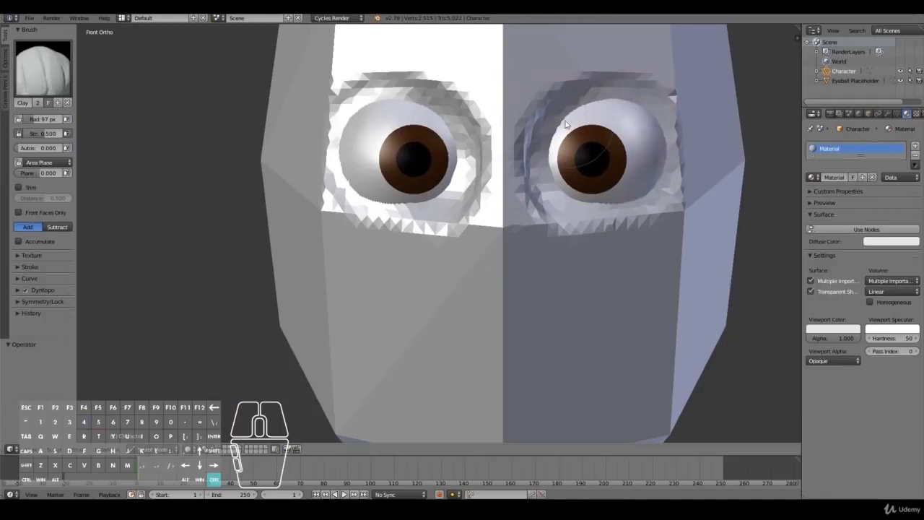
mouse_move(582, 154)
ctrl+mouse_down()
mouse_move(567, 195)
mouse_move(638, 195)
mouse_move(654, 160)
ctrl+mouse_up()
Step: Carve down the bridge of the nose between the eyes with inverted Clay strokes and check its depth in side view
mouse_move(567, 133)
ctrl+mouse_down()
mouse_move(596, 100)
mouse_move(613, 95)
mouse_move(582, 111)
mouse_move(640, 100)
mouse_move(574, 115)
mouse_move(604, 95)
mouse_move(577, 116)
mouse_move(540, 115)
mouse_move(553, 135)
mouse_move(547, 107)
mouse_move(544, 126)
mouse_move(520, 130)
mouse_move(505, 193)
mouse_move(498, 145)
mouse_move(504, 173)
mouse_move(521, 143)
mouse_move(498, 112)
mouse_move(503, 147)
ctrl+mouse_up()
key(KP_3)
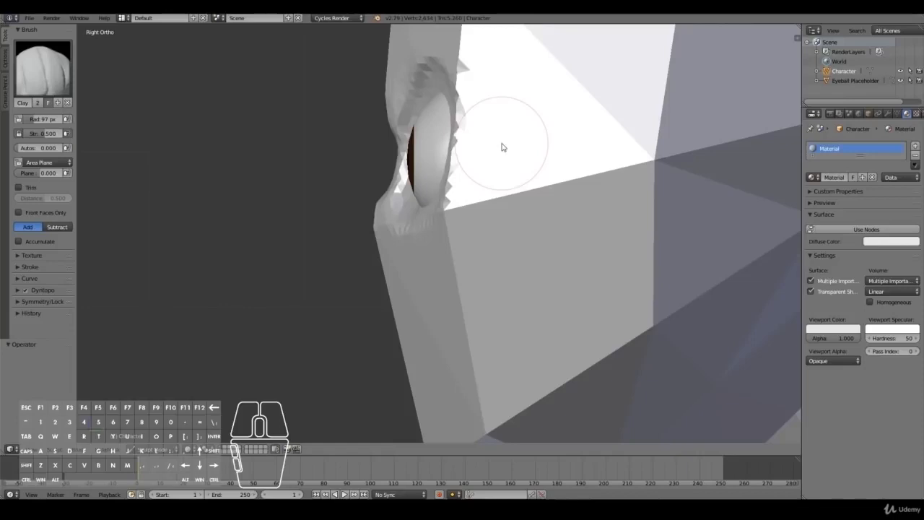
key(KP_1)
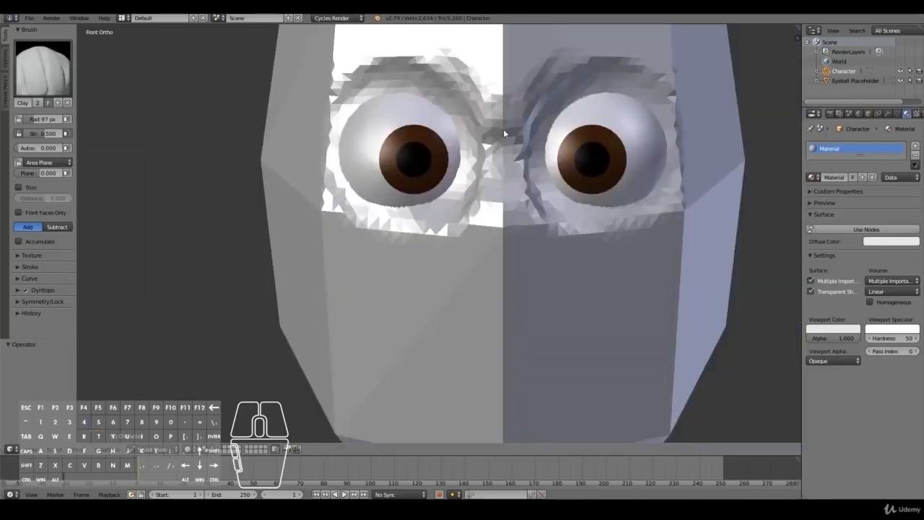
mouse_move(513, 127)
ctrl+mouse_down()
mouse_move(517, 119)
mouse_move(495, 119)
mouse_move(521, 125)
mouse_move(479, 110)
mouse_move(507, 122)
ctrl+mouse_up()
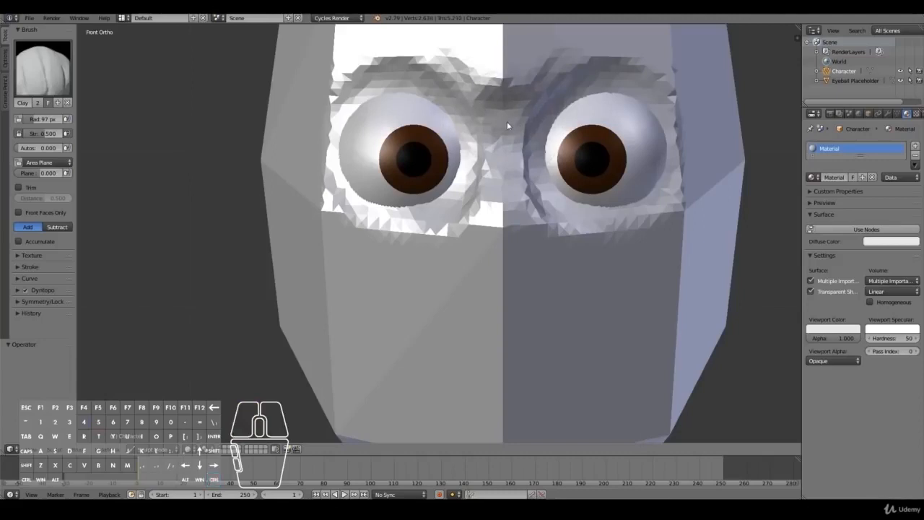
key(KP_3)
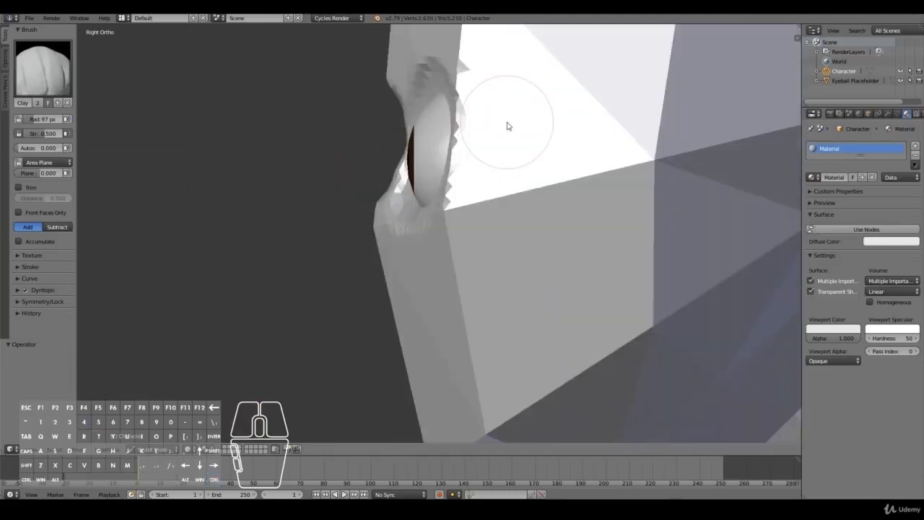
Step: Refine the nose bridge between the eyes with another sculpting stroke and check its profile in side view
key(KP_1)
mouse_move(509, 110)
mouse_down()
mouse_move(509, 183)
mouse_move(497, 110)
mouse_move(505, 136)
mouse_up()
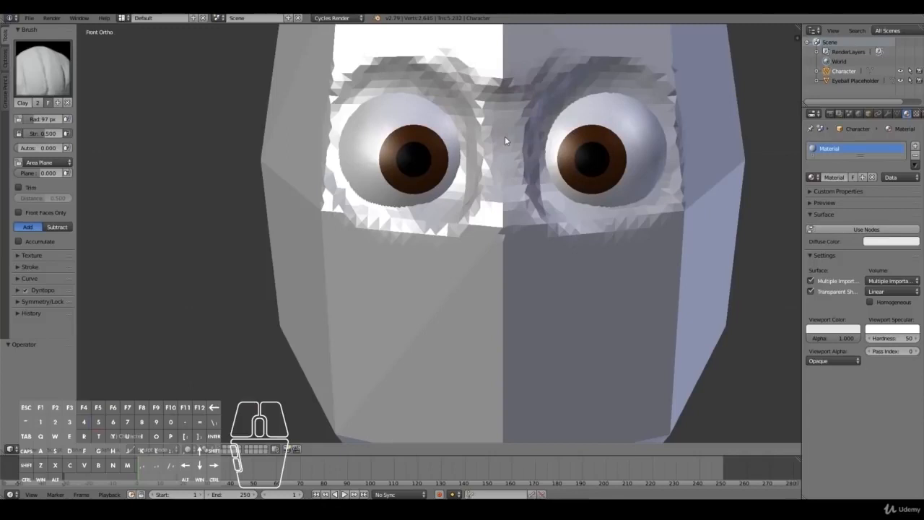
key(KP_3)
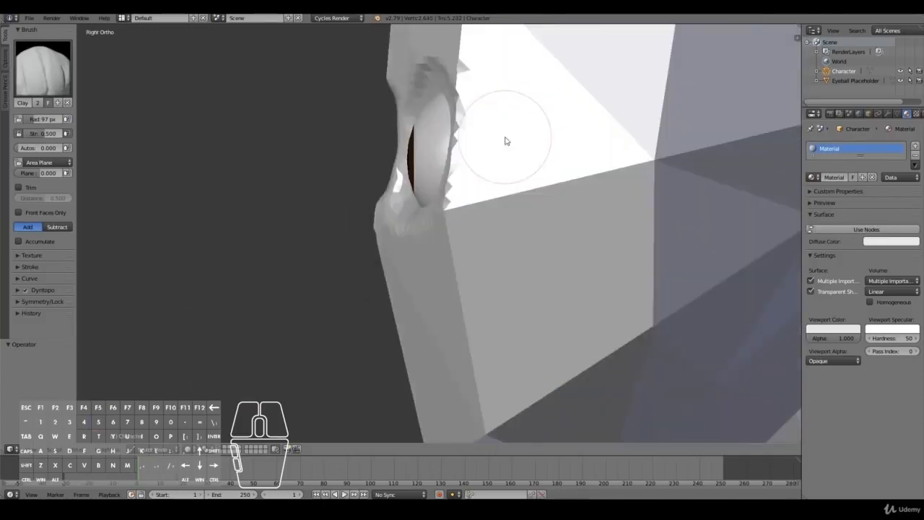
key(KP_1)
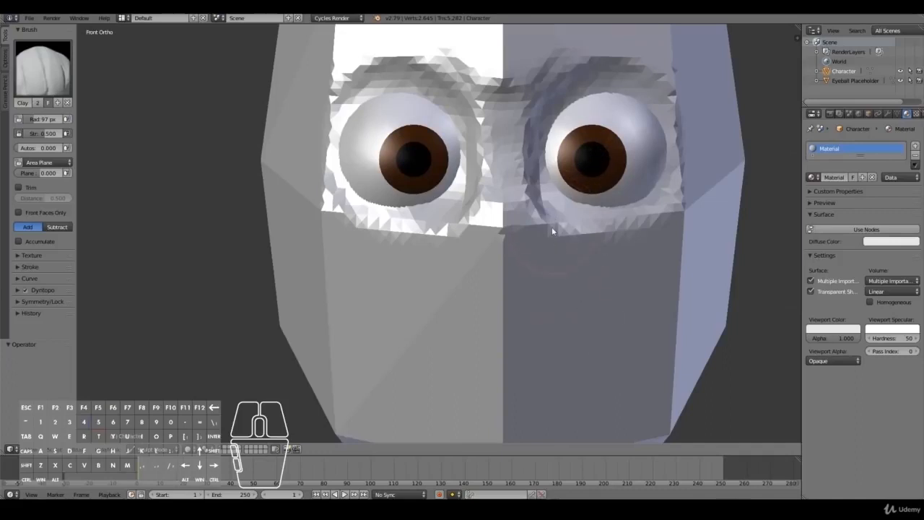
Step: Carve the face along both sides of the nose below the eyes with inverted strokes, checking the shape in side view
mouse_move(551, 212)
ctrl+mouse_down()
mouse_move(549, 246)
mouse_move(574, 340)
mouse_move(577, 309)
mouse_move(575, 322)
ctrl+mouse_up()
mouse_move(563, 203)
ctrl+mouse_down()
mouse_move(555, 241)
mouse_move(567, 318)
mouse_move(553, 246)
mouse_move(522, 212)
mouse_move(559, 252)
mouse_move(580, 306)
mouse_move(557, 237)
mouse_move(574, 296)
ctrl+mouse_up()
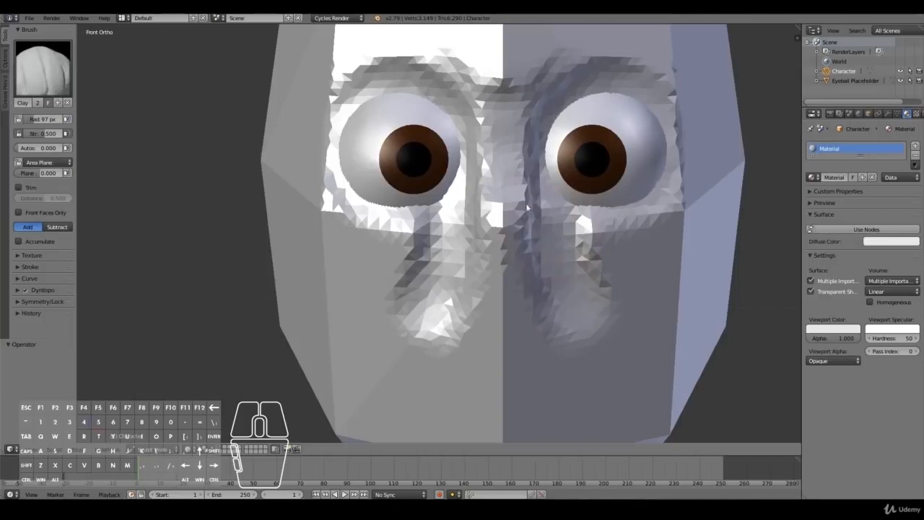
mouse_move(509, 184)
ctrl+mouse_down()
mouse_move(522, 180)
mouse_move(543, 192)
ctrl+mouse_up()
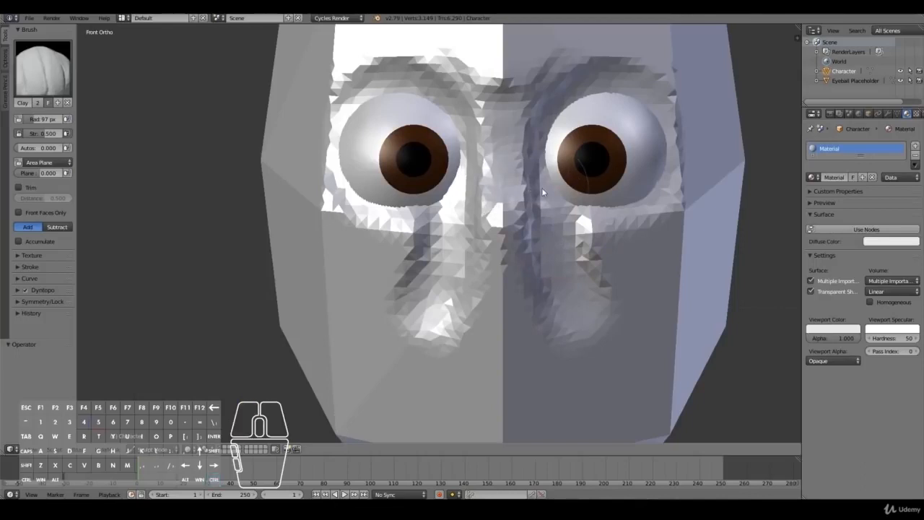
scroll(543, 192, down, 3)
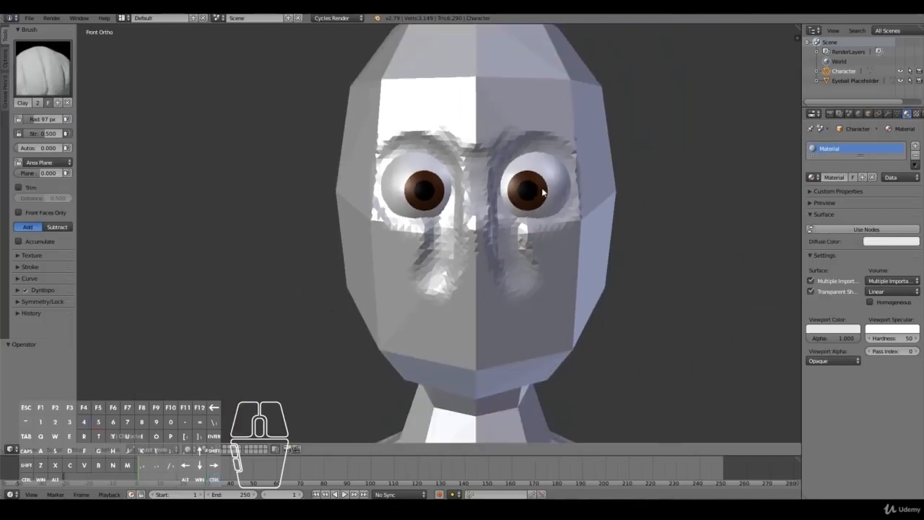
key(KP_3)
key(KP_1)
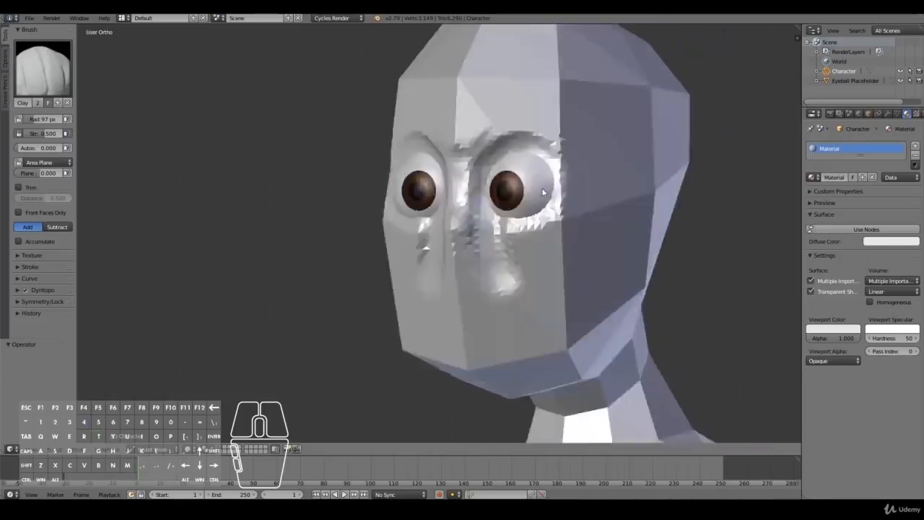
key(KP_3)
key(KP_1)
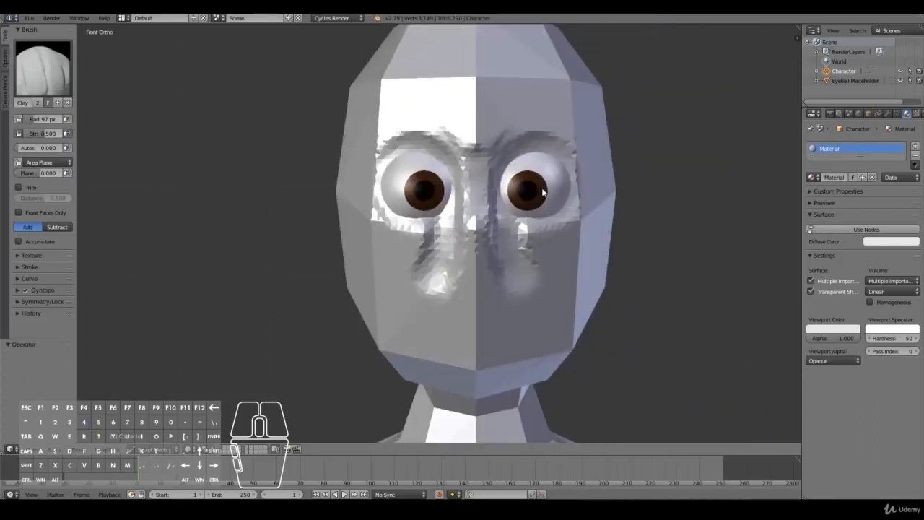
key(KP_3)
key(KP_1)
Step: Build a rounded nose tip below the bridge using the Blob brush at 57 px radius and check its profile
click(39, 69)
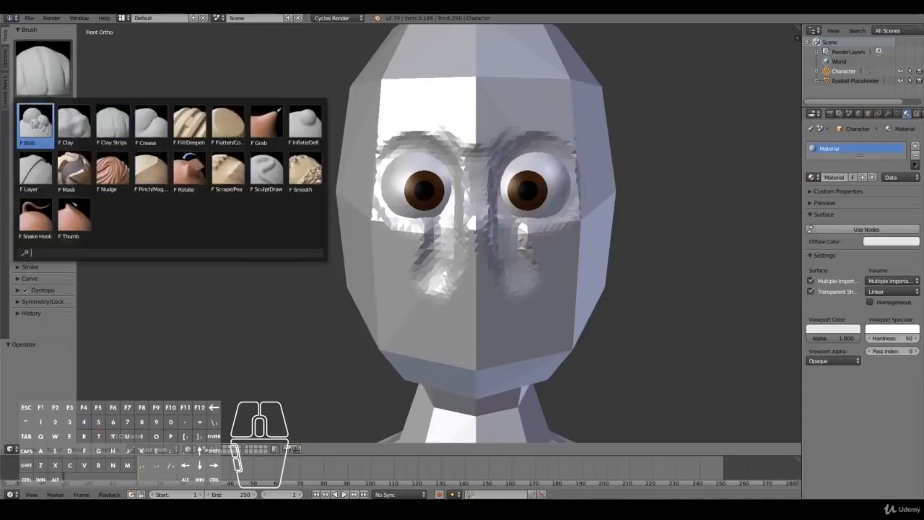
click(31, 125)
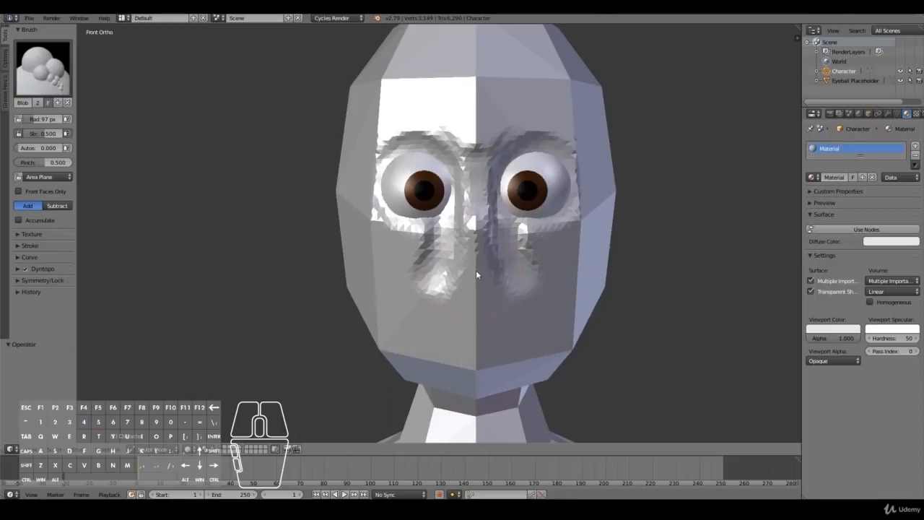
key(f)
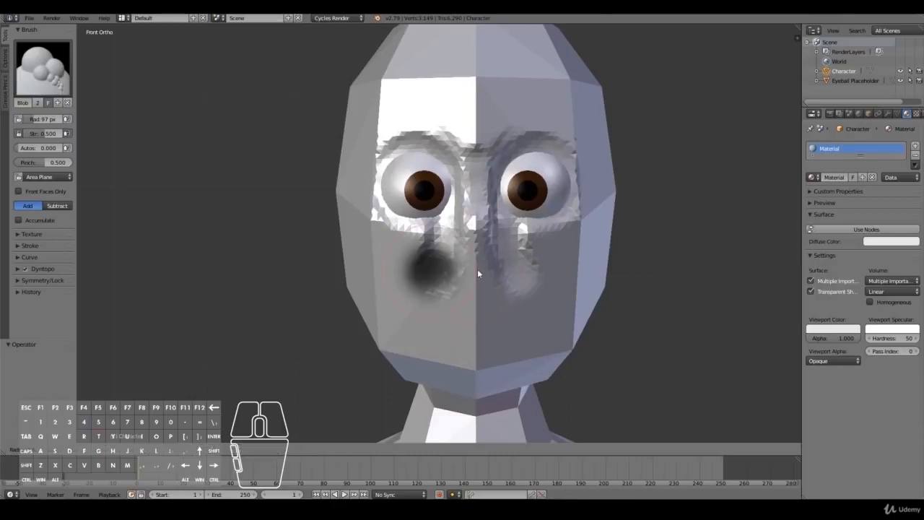
click(457, 273)
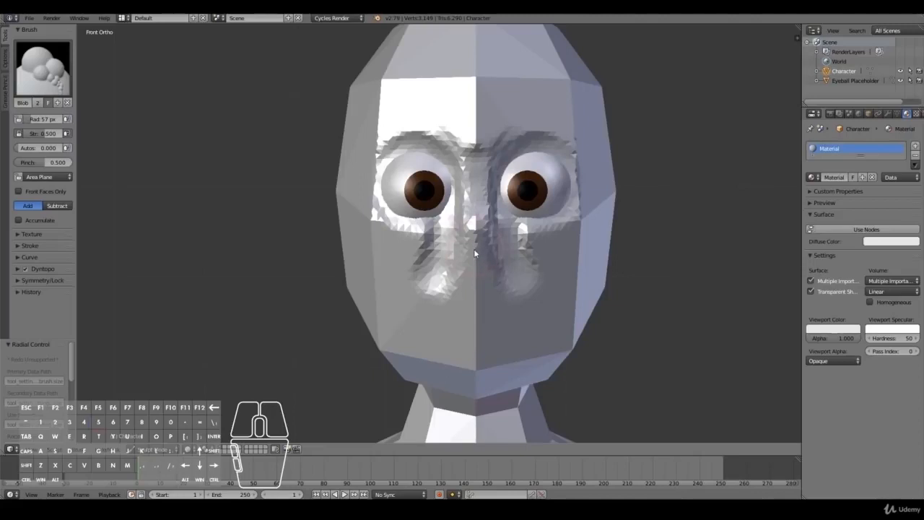
mouse_move(476, 251)
mouse_down()
mouse_move(475, 233)
mouse_move(475, 265)
mouse_move(498, 260)
mouse_move(455, 268)
mouse_move(502, 255)
mouse_move(486, 257)
mouse_move(453, 228)
mouse_move(465, 229)
mouse_move(465, 220)
mouse_up()
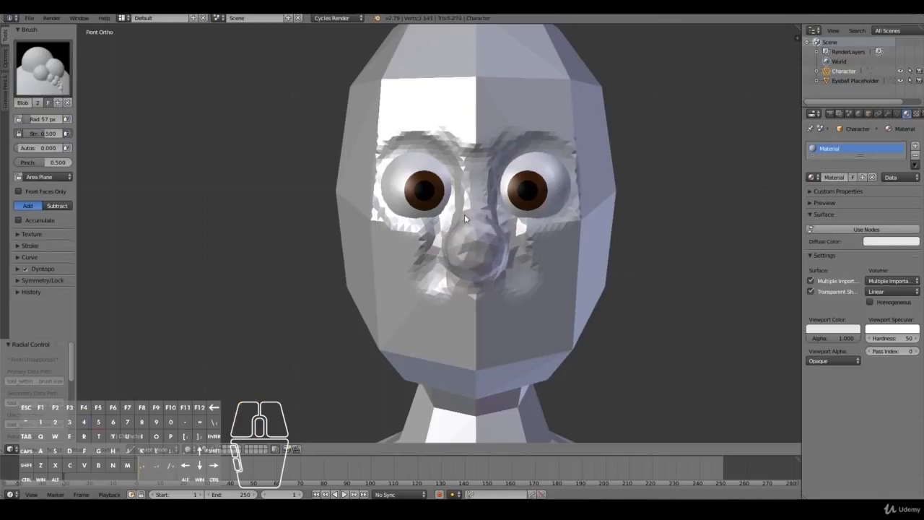
key(KP_3)
key(KP_1)
Step: Build up the mouth area beneath the nose with additive Clay Strips strokes and check it in side view
click(58, 81)
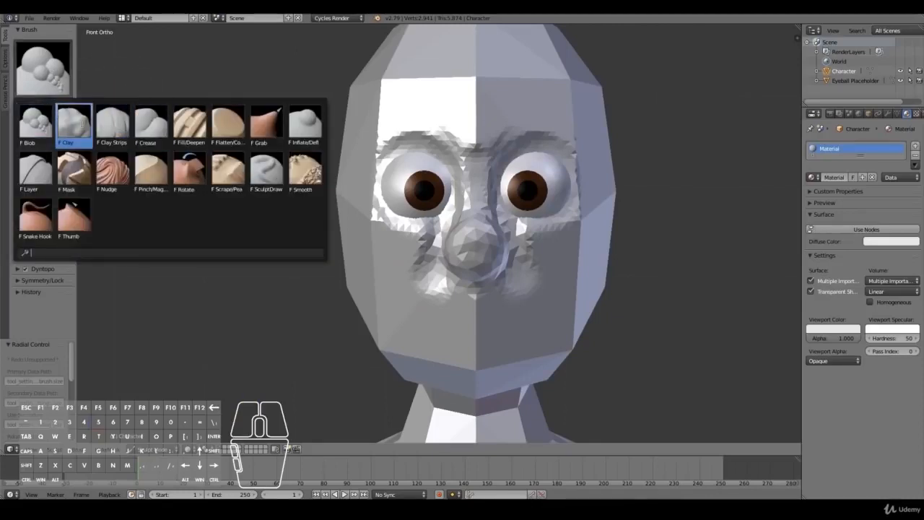
click(113, 126)
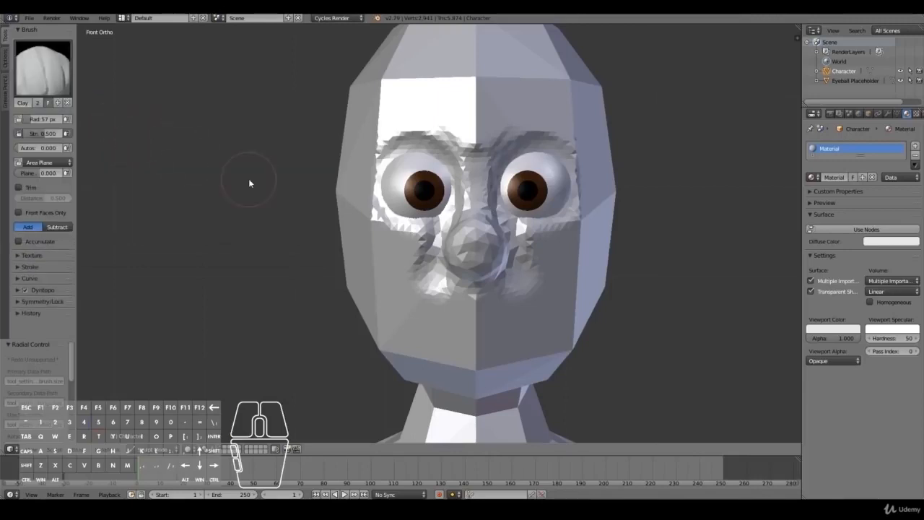
shift+scroll(281, 180, down, 5)
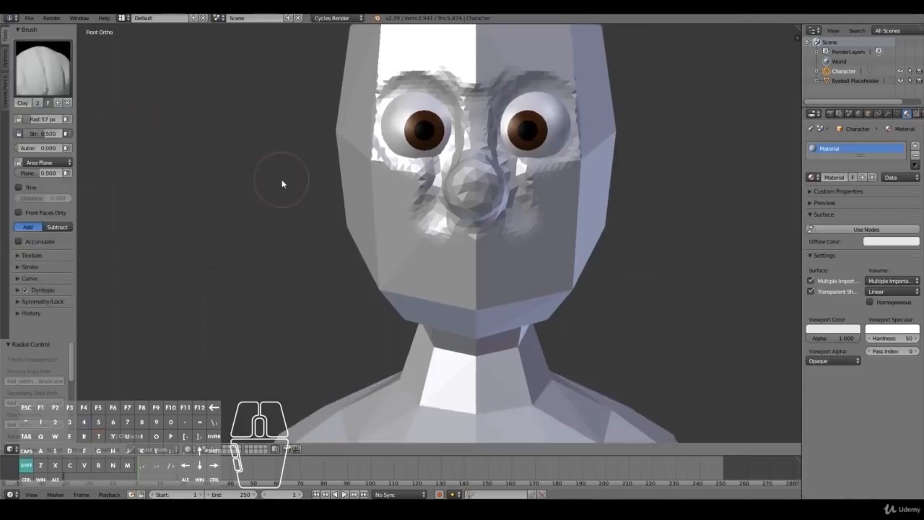
scroll(282, 179, down, 2)
scroll(282, 180, up, 5)
shift+scroll(282, 180, down, 4)
ctrl+scroll(282, 180, up, 4)
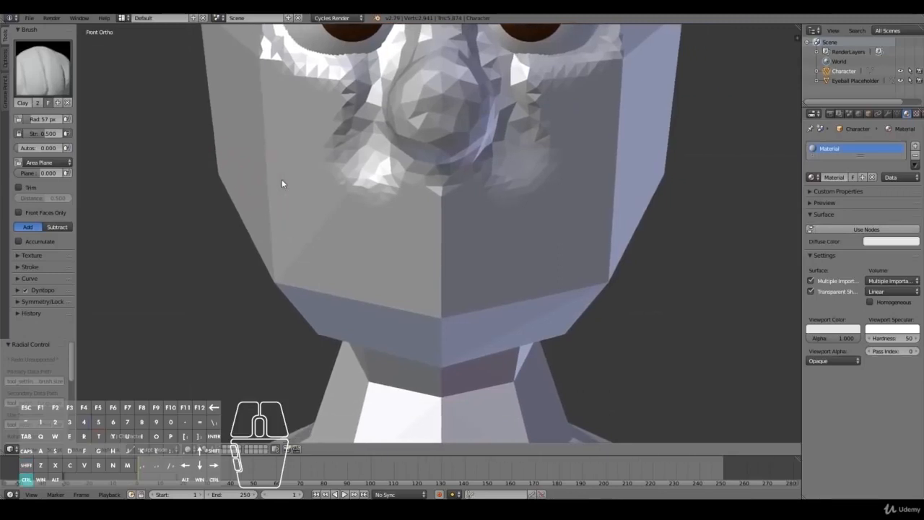
scroll(282, 180, up, 2)
scroll(282, 180, down, 1)
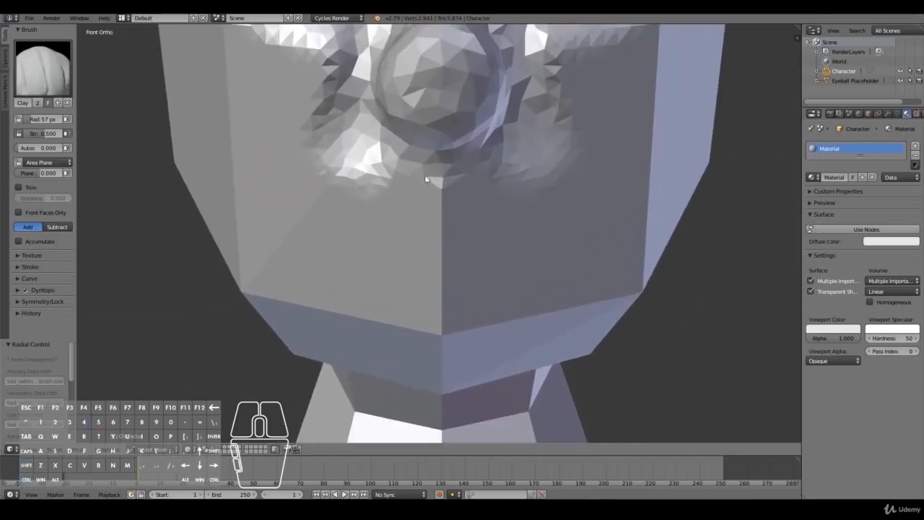
mouse_move(462, 184)
mouse_down()
mouse_move(483, 199)
mouse_move(459, 206)
mouse_move(442, 253)
mouse_move(413, 243)
mouse_move(378, 248)
mouse_move(413, 180)
mouse_move(493, 156)
mouse_move(515, 175)
mouse_move(449, 266)
mouse_move(424, 220)
mouse_move(477, 200)
mouse_move(433, 188)
mouse_move(382, 218)
mouse_move(406, 234)
mouse_move(452, 218)
mouse_up()
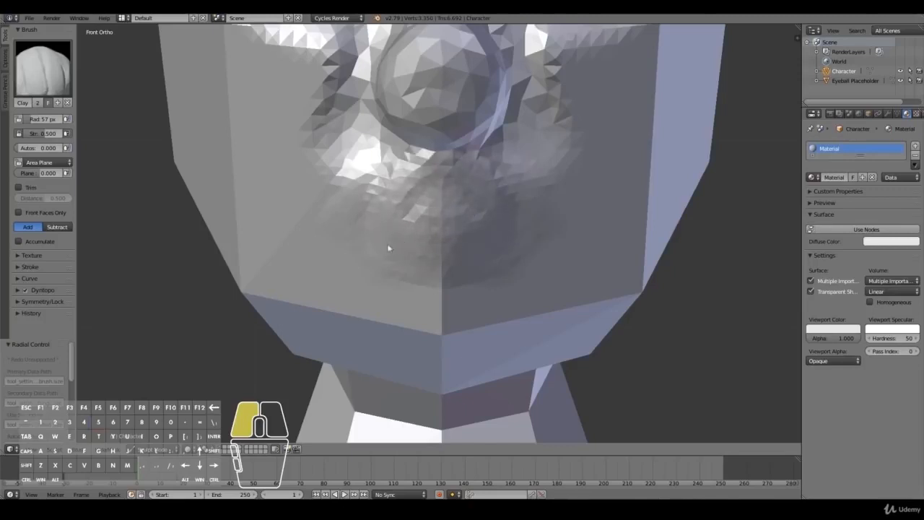
mouse_move(527, 244)
mouse_down()
mouse_move(554, 231)
mouse_move(546, 217)
mouse_up()
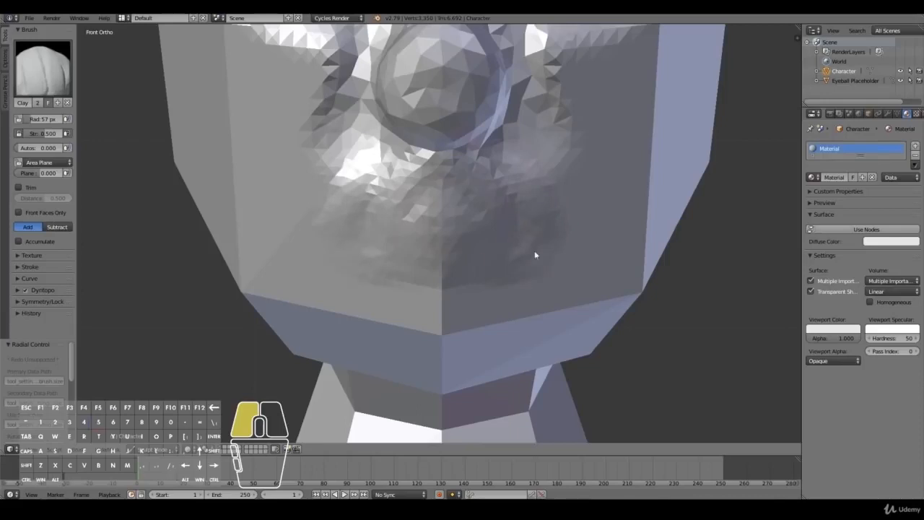
drag(377, 237, 377, 250)
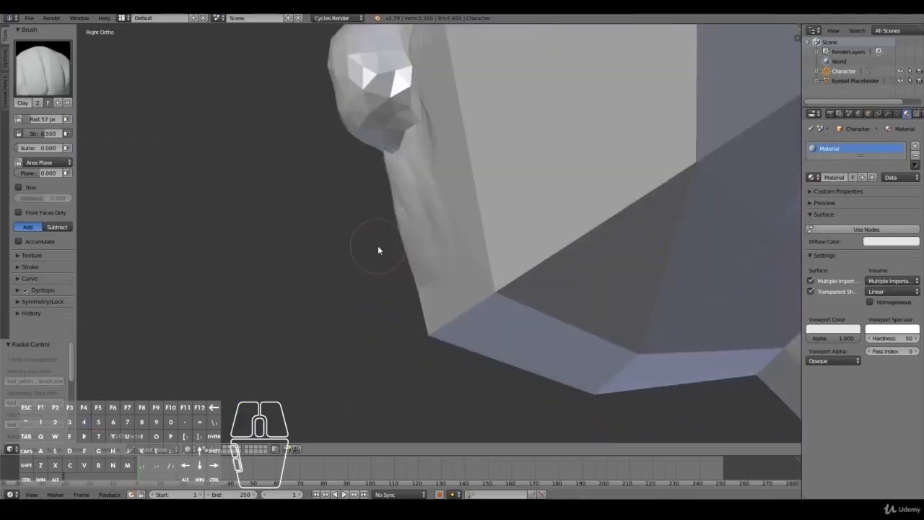
key(KP_1)
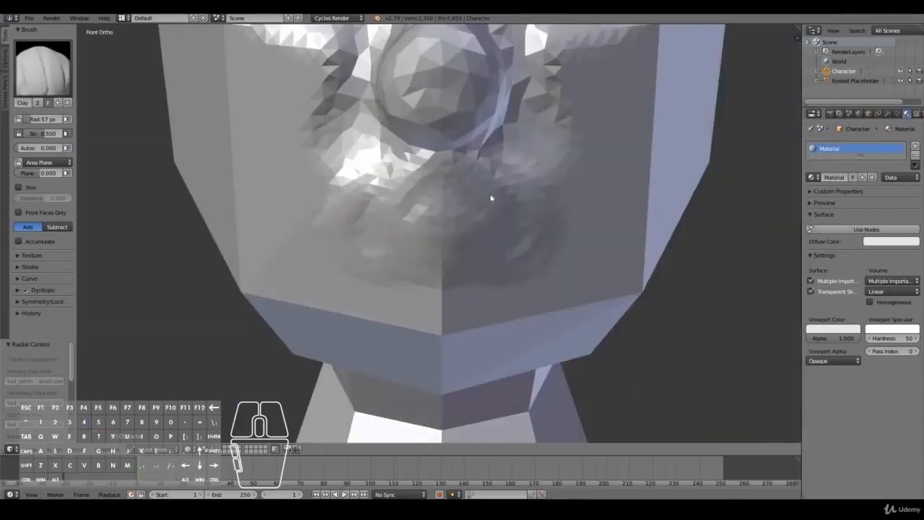
Step: Sculpt the upper lip across the mouth mound with repeated horizontal Clay Strips strokes
mouse_move(370, 207)
mouse_down()
mouse_move(532, 208)
mouse_move(502, 204)
mouse_up()
mouse_move(408, 207)
mouse_down()
mouse_move(367, 209)
mouse_move(433, 201)
mouse_move(542, 213)
mouse_up()
key(KP_3)
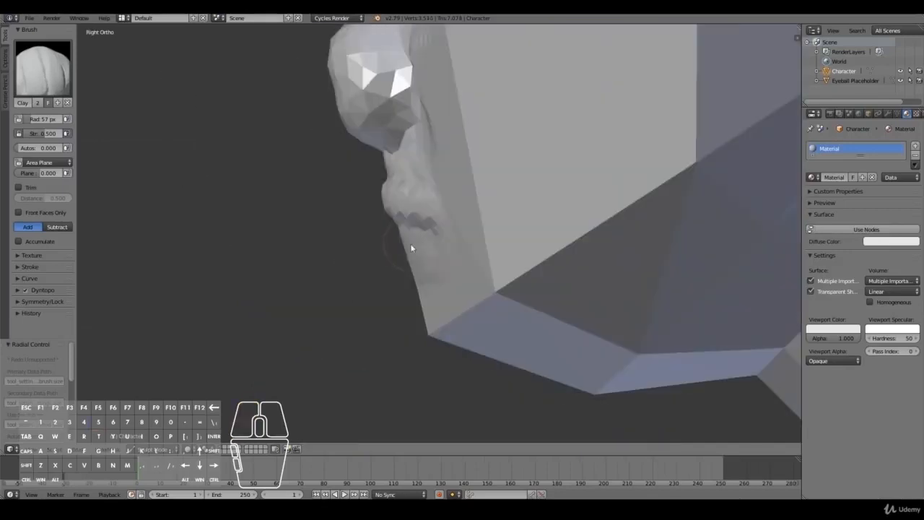
key(KP_1)
mouse_move(425, 202)
mouse_down()
mouse_move(419, 173)
mouse_move(502, 173)
mouse_move(543, 190)
mouse_up()
drag(373, 217, 366, 214)
mouse_move(423, 204)
mouse_down()
mouse_move(368, 210)
mouse_move(404, 202)
mouse_up()
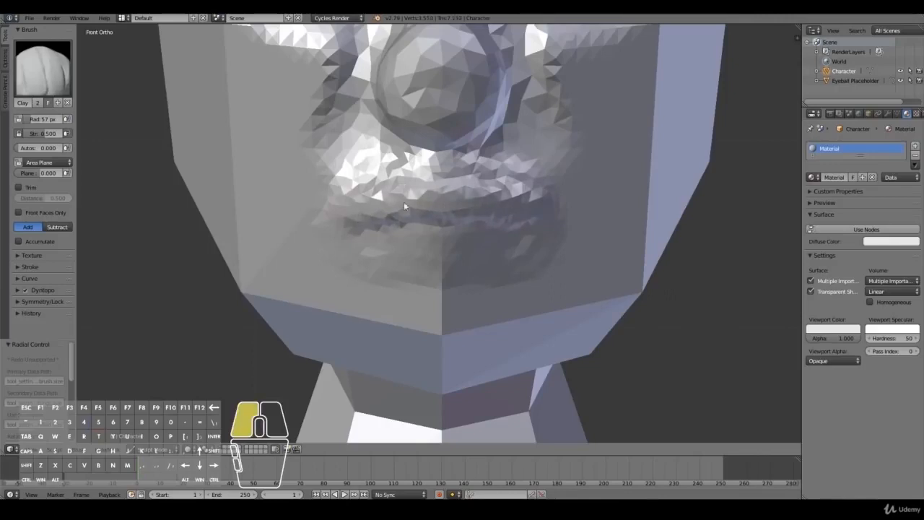
mouse_move(519, 209)
mouse_down()
mouse_move(537, 209)
mouse_move(530, 206)
mouse_up()
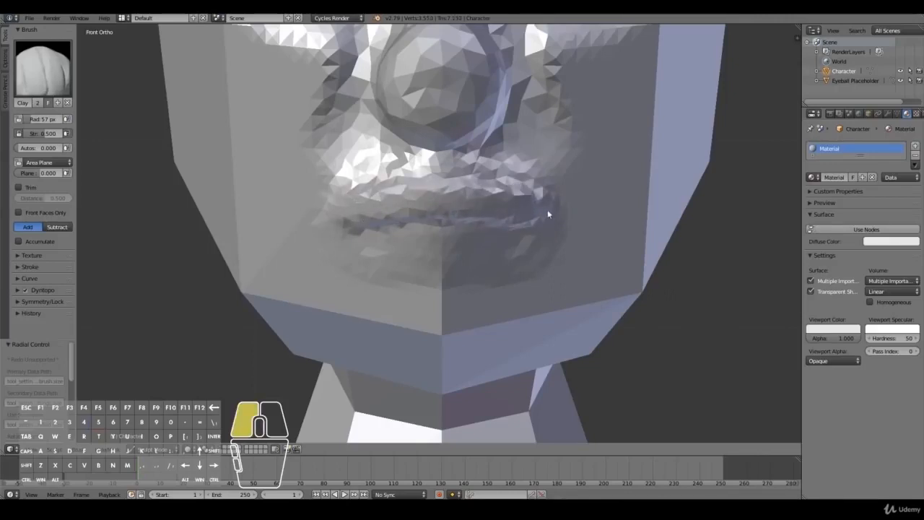
drag(548, 214, 535, 218)
drag(392, 236, 406, 244)
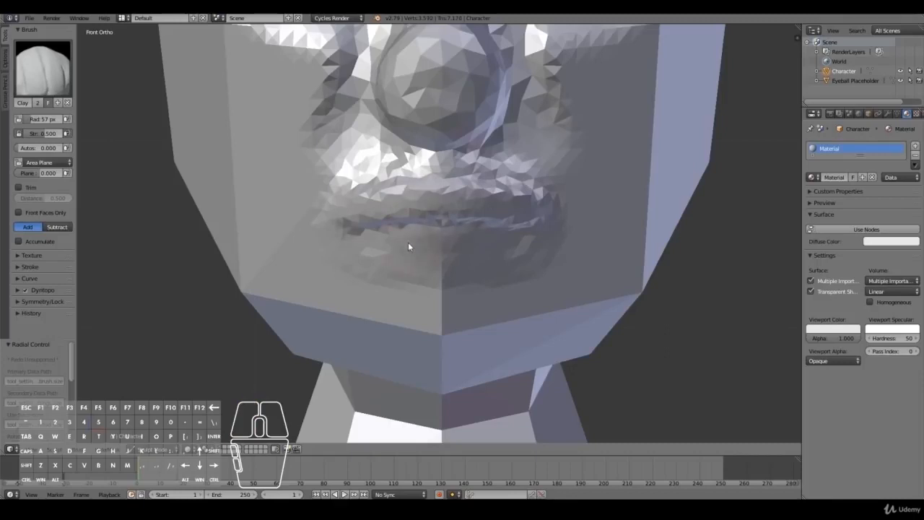
Step: Form the lower lip beneath the mouth line with Clay Strips strokes and compare front and side views
scroll(541, 195, up, 5)
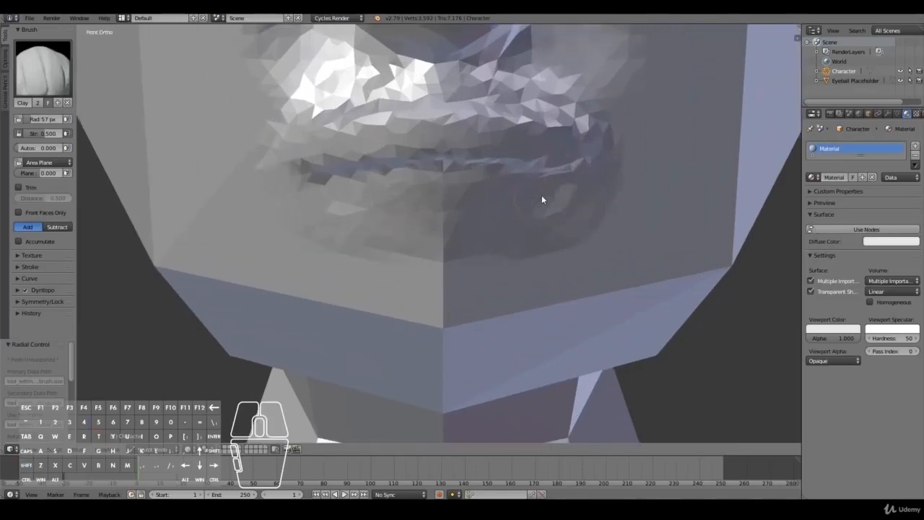
mouse_move(379, 171)
mouse_down()
mouse_move(478, 186)
mouse_move(487, 175)
mouse_move(450, 176)
mouse_move(486, 165)
mouse_move(453, 179)
mouse_move(441, 173)
mouse_move(466, 184)
mouse_up()
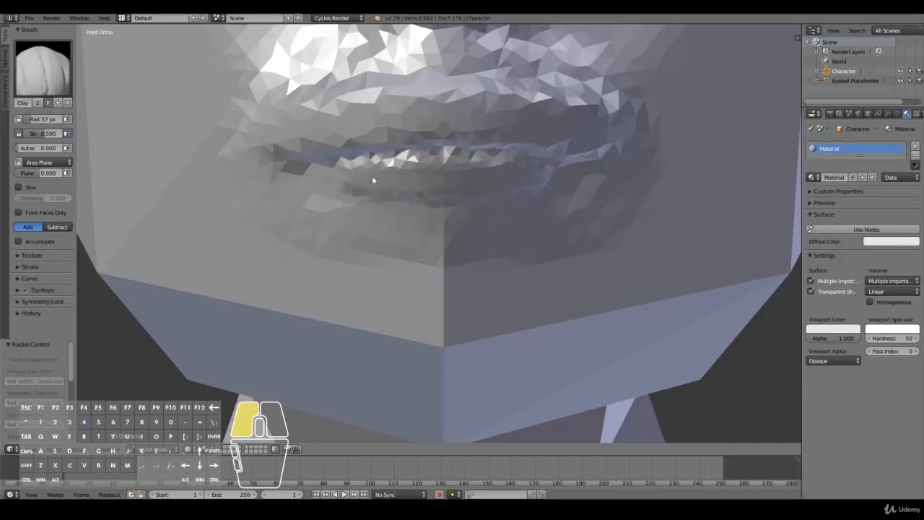
mouse_move(369, 175)
mouse_down()
mouse_move(491, 180)
mouse_move(355, 175)
mouse_up()
key(KP_3)
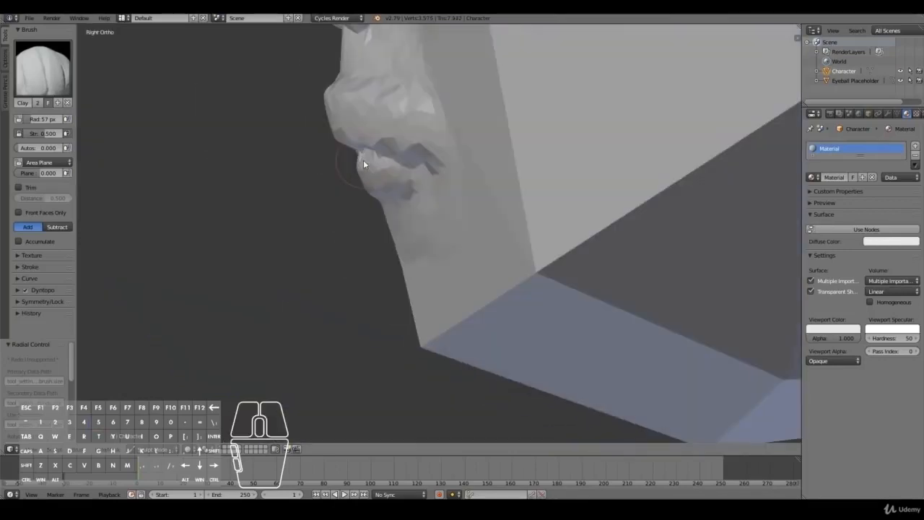
key(KP_1)
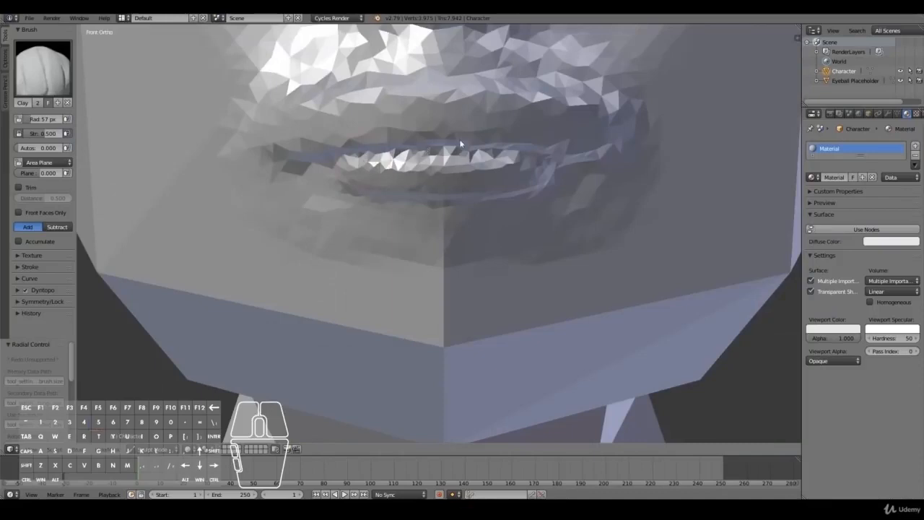
key(KP_3)
key(KP_1)
Step: Thicken the lower lip with further Clay Strips strokes and check the facial profile from the side
mouse_move(416, 183)
mouse_down()
mouse_move(390, 168)
mouse_move(343, 170)
mouse_move(470, 181)
mouse_move(553, 174)
mouse_move(391, 166)
mouse_move(505, 166)
mouse_up()
key(KP_3)
key(KP_1)
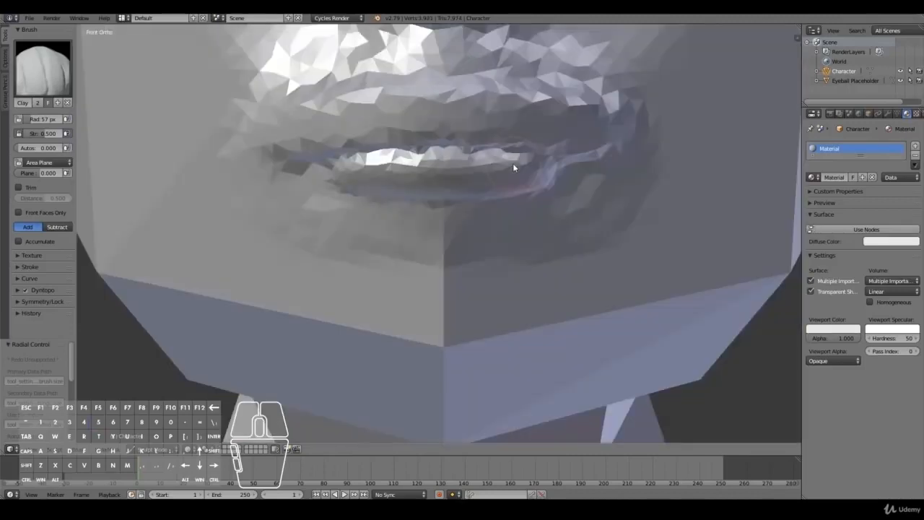
drag(376, 173, 476, 182)
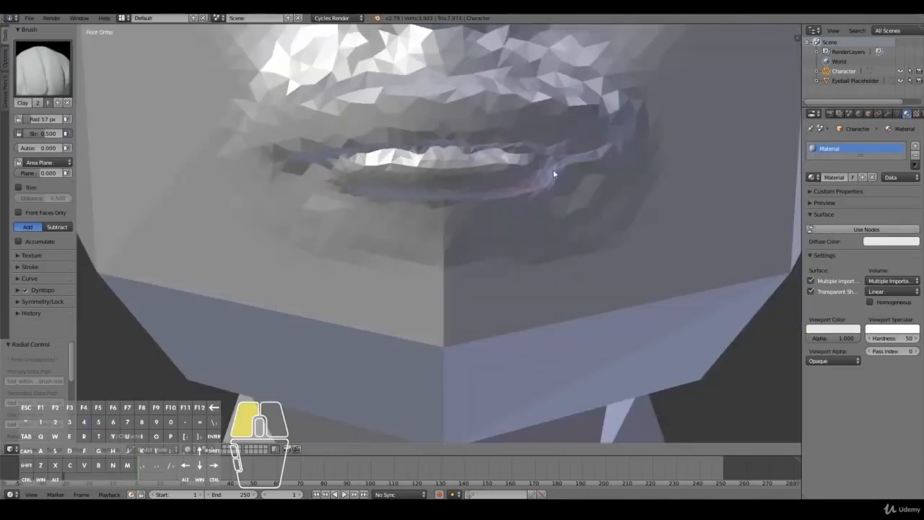
drag(554, 174, 550, 174)
key(KP_3)
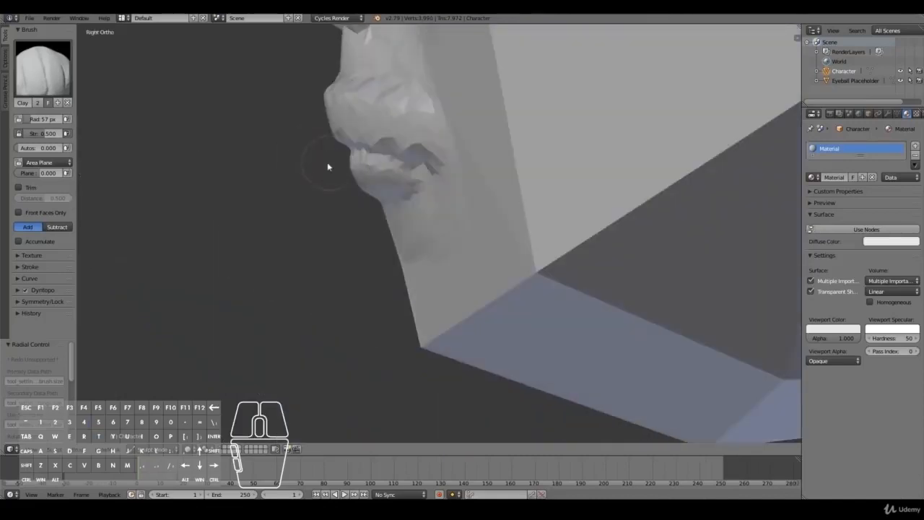
scroll(356, 295, down, 4)
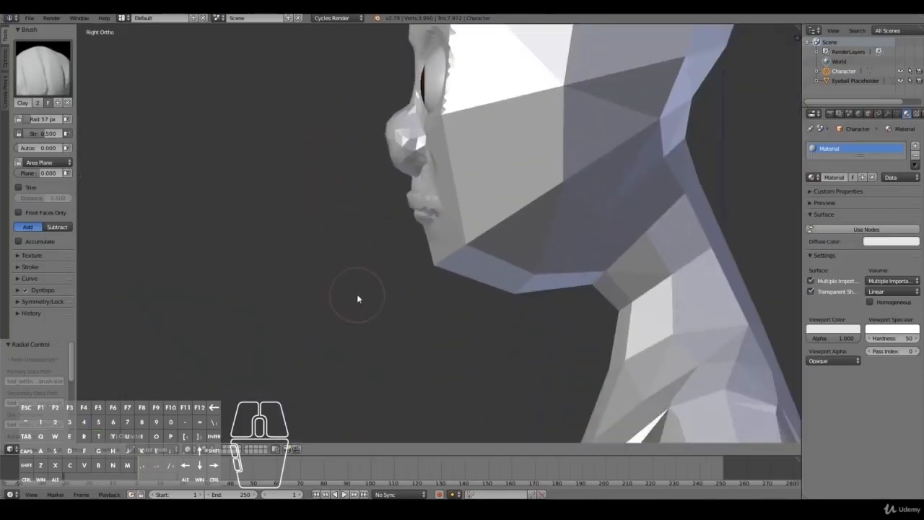
scroll(357, 298, up, 2)
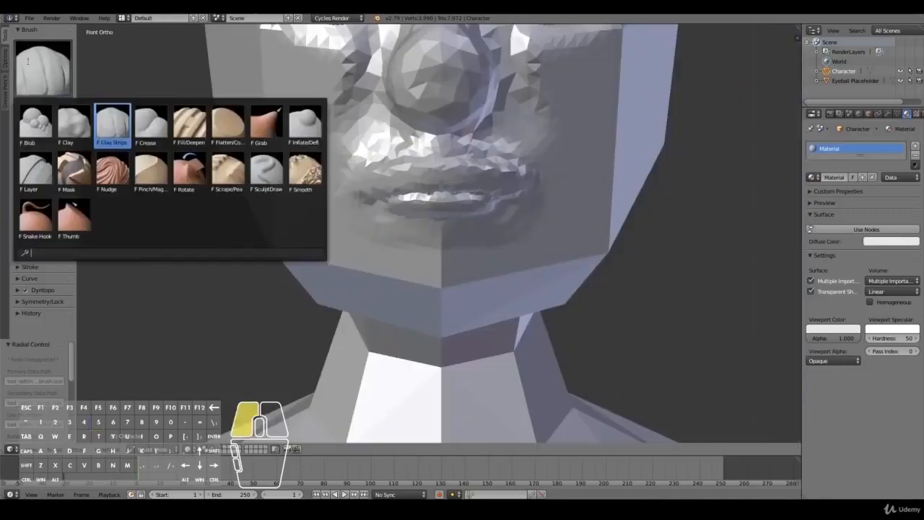
Step: Reshape the chin and the underside of the jaw in side view with the Grab brush
mouse_move(377, 328)
middle_down()
mouse_move(337, 291)
mouse_move(286, 306)
middle_up()
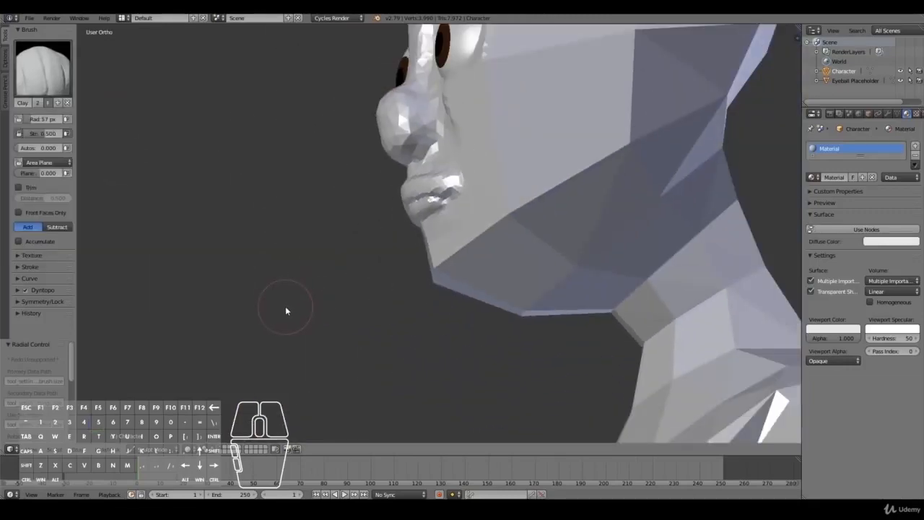
key(KP_3)
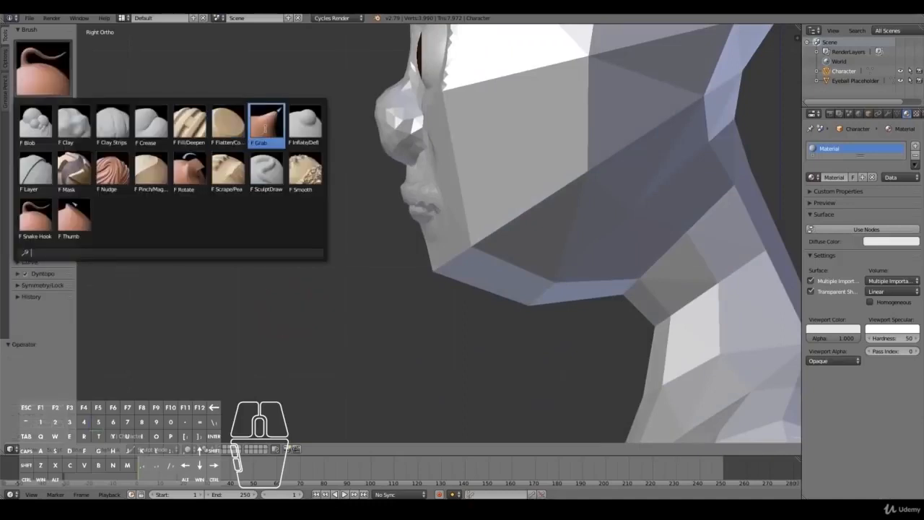
click(266, 124)
mouse_move(466, 289)
mouse_down()
mouse_move(447, 285)
mouse_move(446, 293)
mouse_move(503, 292)
mouse_move(508, 309)
mouse_up()
drag(426, 305, 429, 303)
drag(546, 307, 549, 305)
mouse_move(549, 304)
middle_down()
mouse_move(516, 307)
mouse_move(563, 304)
mouse_move(559, 292)
middle_up()
Step: Soften the chin below the lower lip with the Smooth brush and check the profile from the side
key(KP_1)
click(22, 65)
click(305, 174)
mouse_move(473, 312)
middle_down()
mouse_move(513, 281)
mouse_move(494, 283)
middle_up()
drag(494, 283, 414, 283)
key(KP_3)
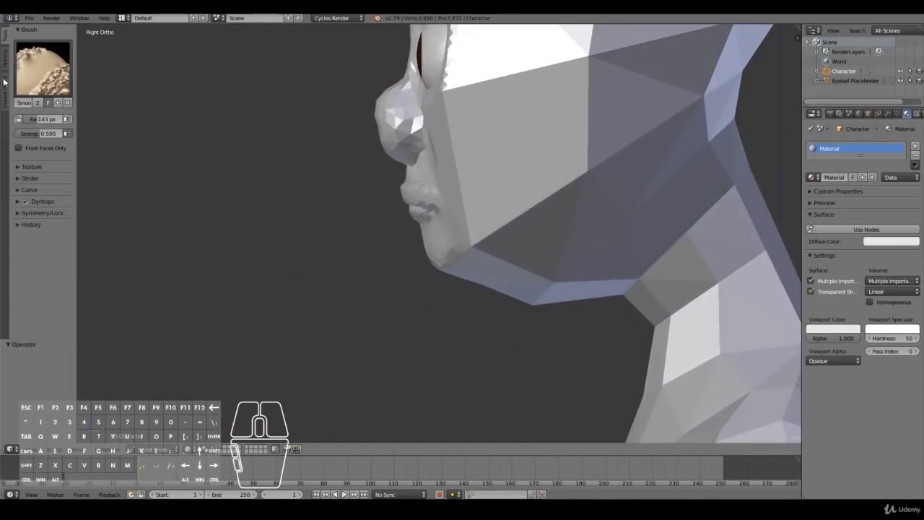
Step: Build up the chin and both sides of the jawline with Clay Strips strokes at a 143 px radius
click(43, 69)
click(112, 123)
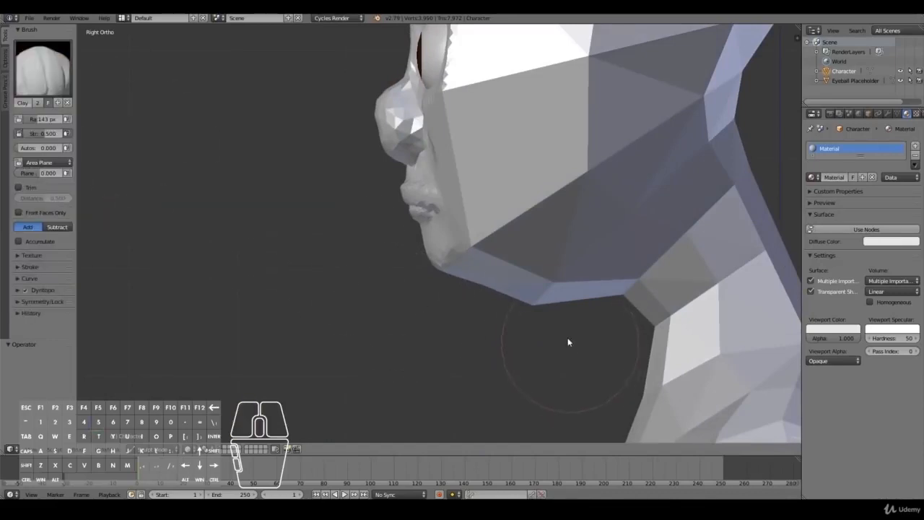
mouse_move(563, 330)
middle_down()
mouse_move(612, 302)
mouse_move(432, 195)
middle_up()
middle_drag(361, 181, 465, 134)
key(KP_1)
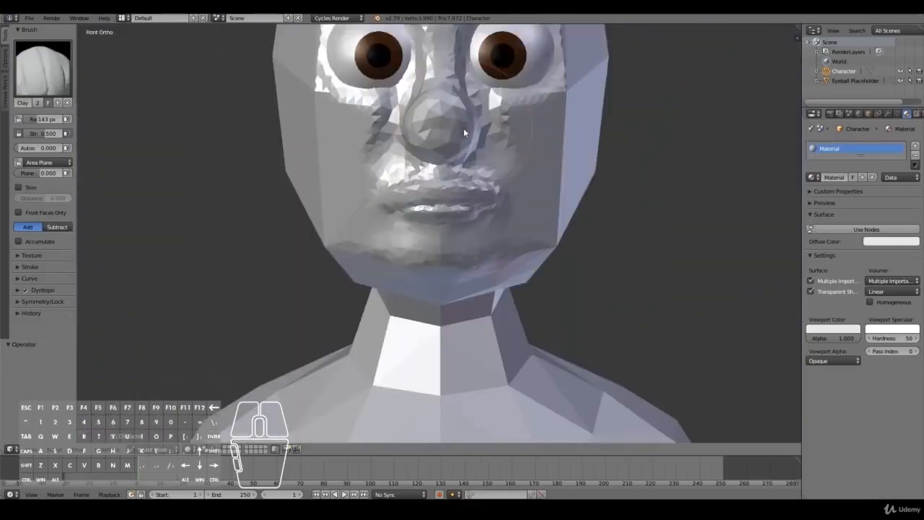
scroll(488, 261, up, 2)
mouse_move(487, 265)
middle_down()
mouse_move(510, 268)
mouse_move(470, 287)
middle_up()
mouse_move(466, 291)
mouse_down()
mouse_move(422, 308)
mouse_move(466, 284)
mouse_move(427, 310)
mouse_move(507, 324)
mouse_move(386, 348)
mouse_up()
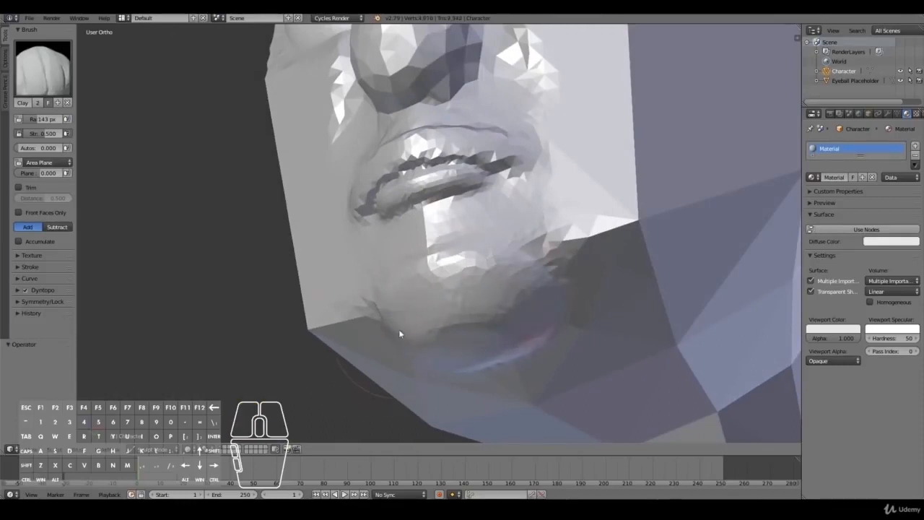
mouse_move(509, 303)
mouse_down()
mouse_move(519, 270)
mouse_move(563, 284)
mouse_move(596, 275)
mouse_up()
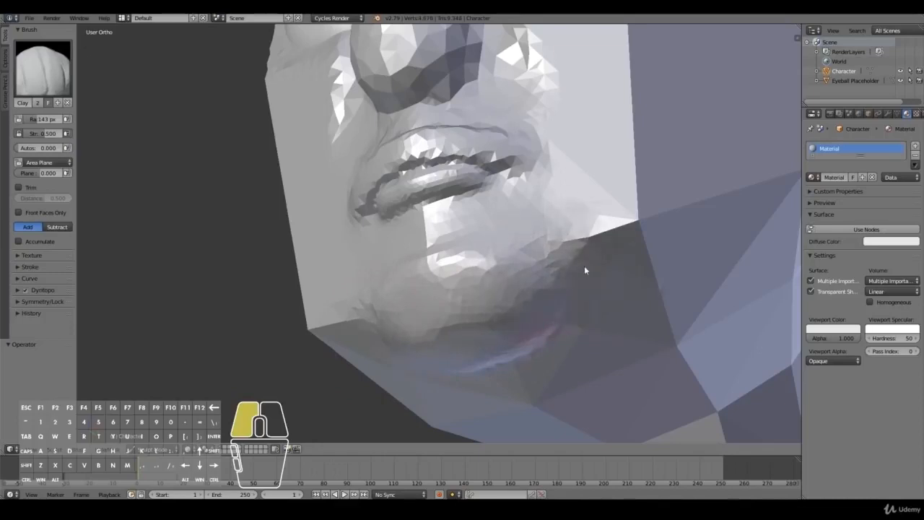
mouse_move(498, 292)
mouse_down()
mouse_move(382, 351)
mouse_move(523, 357)
mouse_move(467, 404)
mouse_move(492, 375)
mouse_up()
drag(613, 271, 621, 285)
mouse_move(630, 236)
mouse_down()
mouse_move(637, 269)
mouse_move(555, 331)
mouse_up()
key(KP_1)
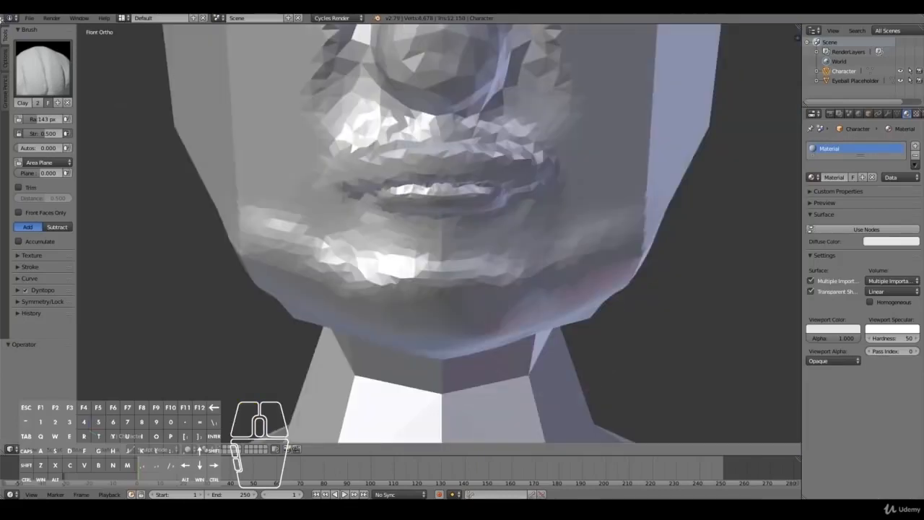
Step: Blend the chin and jawline strokes with the Smooth brush and check the head from the front and at an angle
click(44, 68)
click(306, 171)
middle_drag(691, 325, 672, 266)
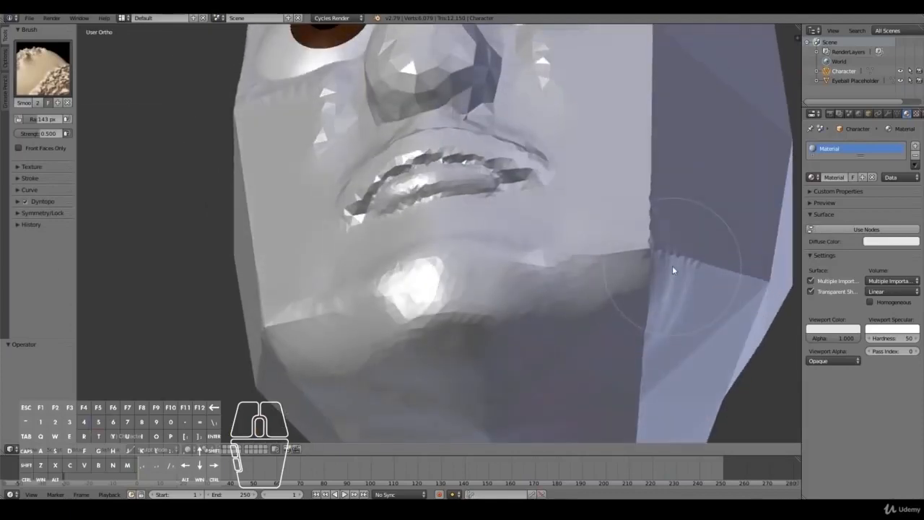
mouse_move(433, 309)
mouse_down()
mouse_move(424, 307)
mouse_move(384, 365)
mouse_move(333, 347)
mouse_move(324, 379)
mouse_up()
mouse_move(670, 293)
mouse_down()
mouse_move(375, 312)
mouse_move(342, 362)
mouse_up()
scroll(341, 360, down, 6)
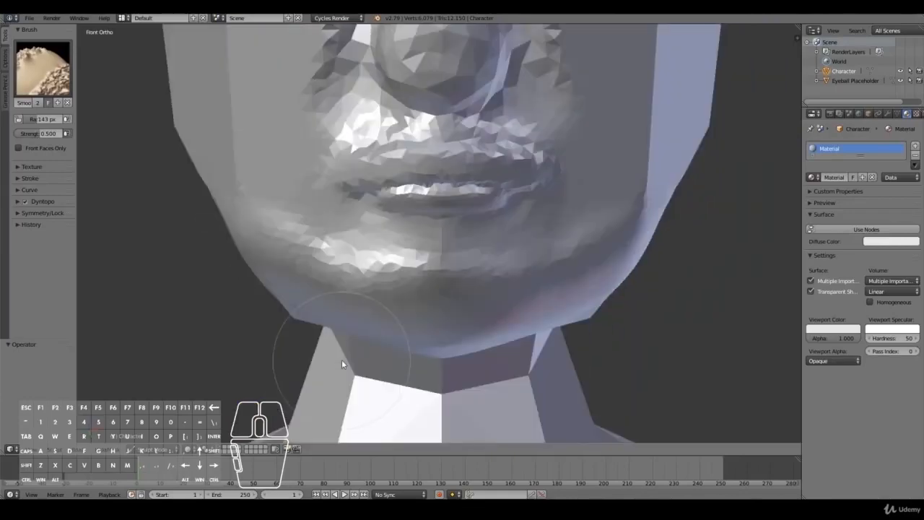
scroll(401, 369, down, 1)
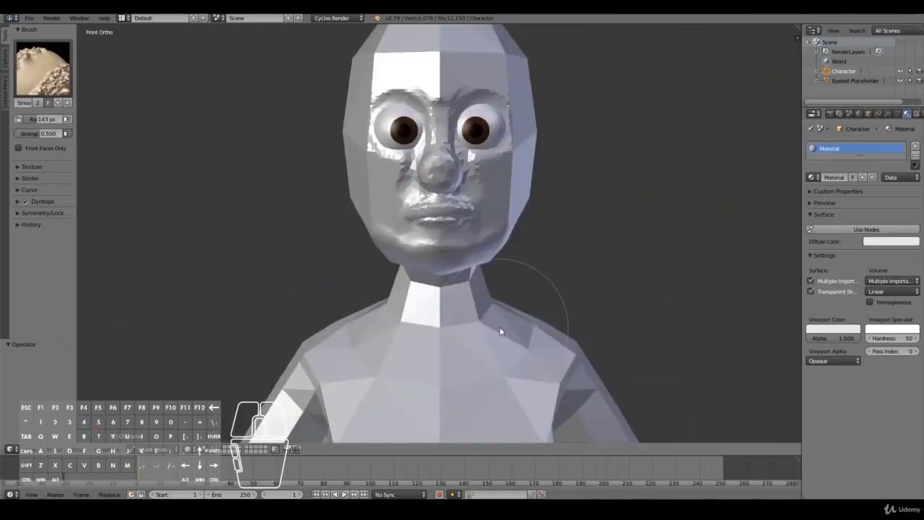
middle_drag(523, 290, 472, 293)
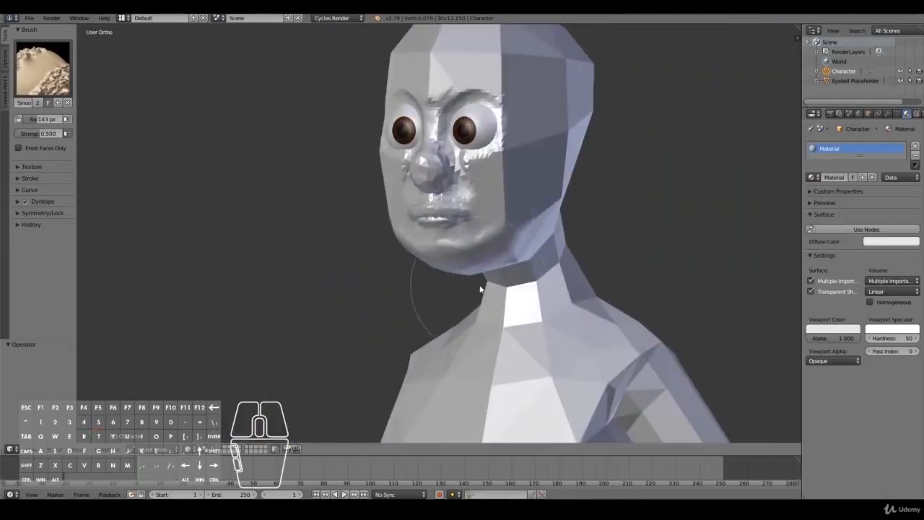
key(KP_1)
shift+scroll(636, 260, up, 2)
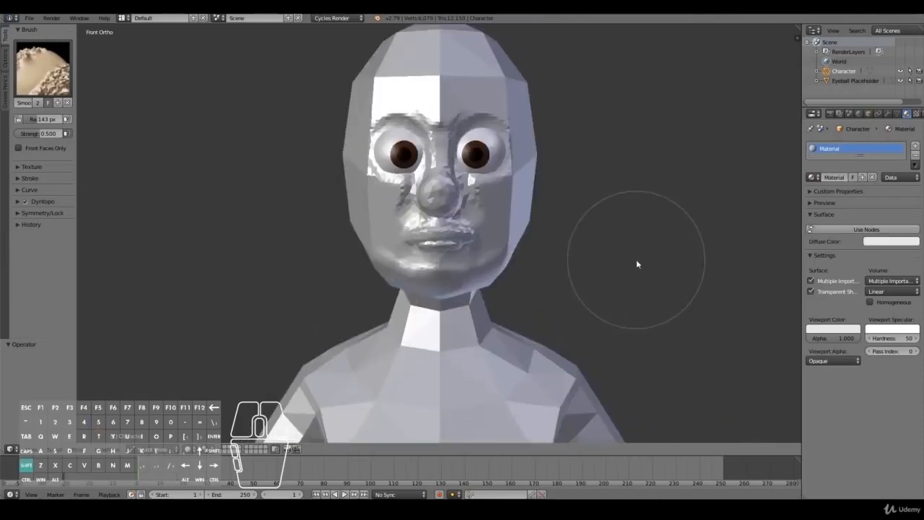
Step: Fill out the cheeks below the eyes and beside the nose with Clay Strips strokes
click(44, 69)
click(109, 123)
scroll(589, 257, up, 5)
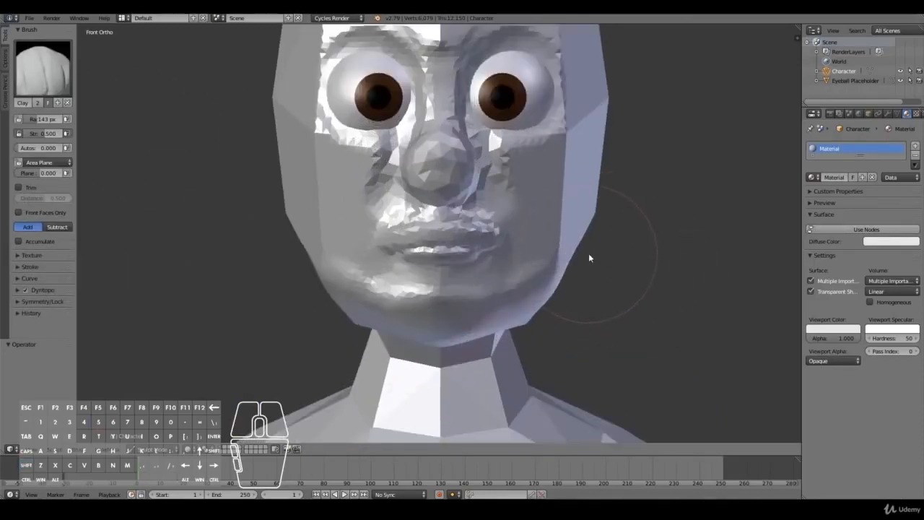
scroll(590, 258, up, 1)
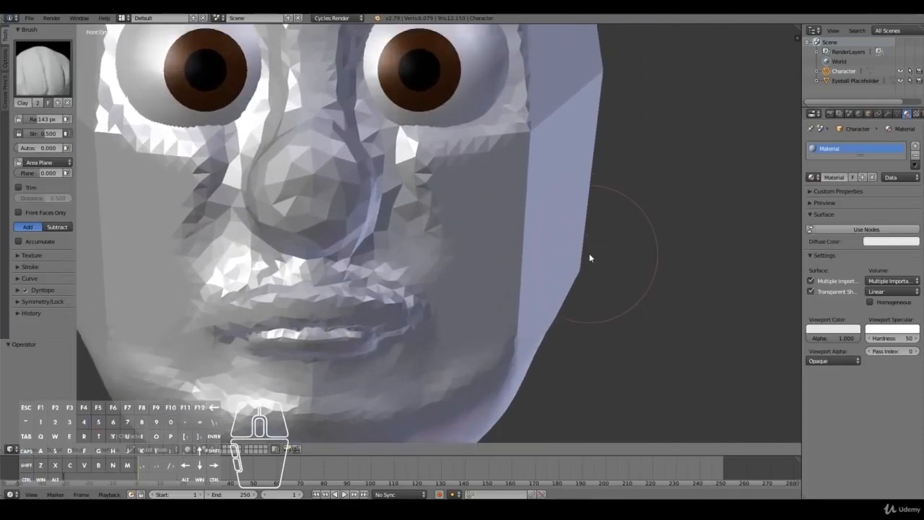
mouse_move(491, 199)
mouse_down()
mouse_move(474, 186)
mouse_move(462, 197)
mouse_move(467, 188)
mouse_move(456, 232)
mouse_move(497, 243)
mouse_move(522, 197)
mouse_move(547, 190)
mouse_move(532, 153)
mouse_move(452, 230)
mouse_move(489, 246)
mouse_up()
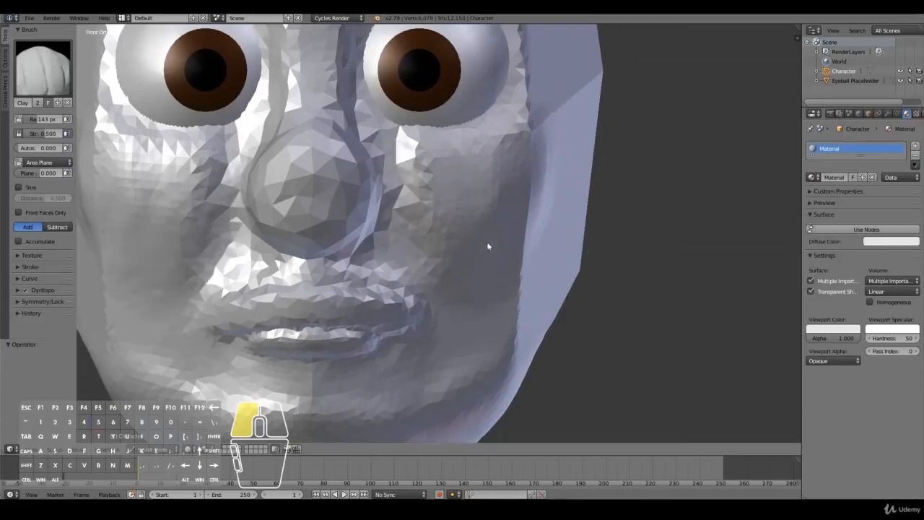
mouse_move(522, 300)
mouse_down()
mouse_move(526, 159)
mouse_move(524, 169)
mouse_up()
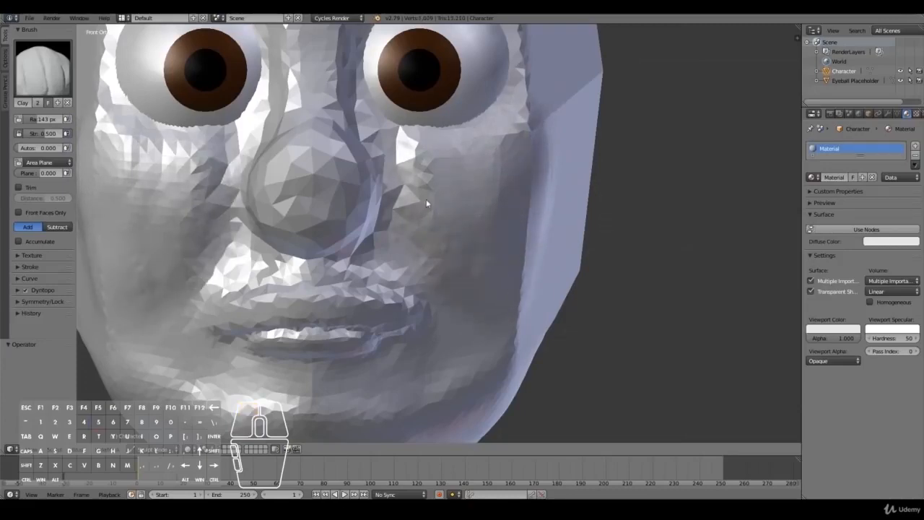
Step: Extend the Clay Strips build-up around the side of the face toward the jaw and compare the views
middle_drag(558, 264, 491, 264)
mouse_move(491, 264)
mouse_down()
mouse_move(479, 153)
mouse_move(489, 199)
mouse_move(528, 177)
mouse_move(521, 338)
mouse_move(553, 198)
mouse_move(520, 128)
mouse_move(537, 351)
mouse_move(602, 213)
mouse_move(585, 144)
mouse_move(599, 200)
mouse_move(550, 340)
mouse_up()
drag(483, 284, 508, 333)
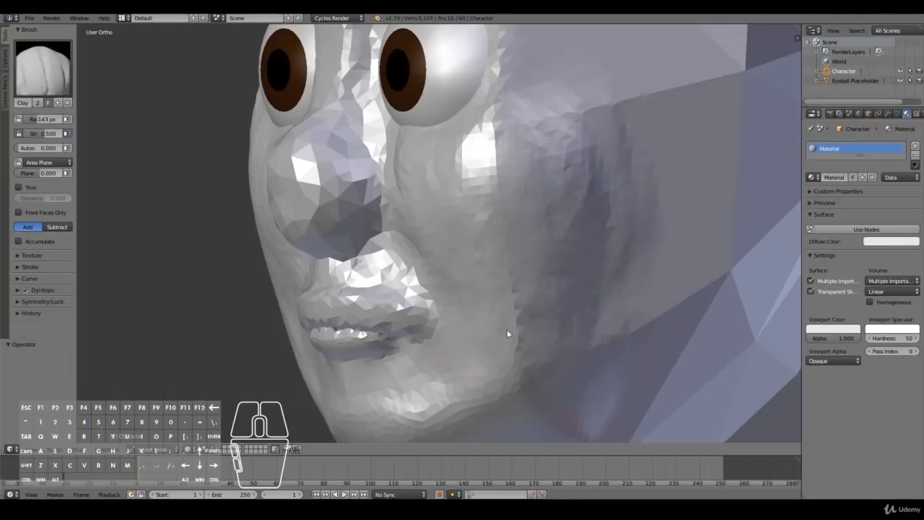
key(KP_1)
scroll(507, 334, down, 3)
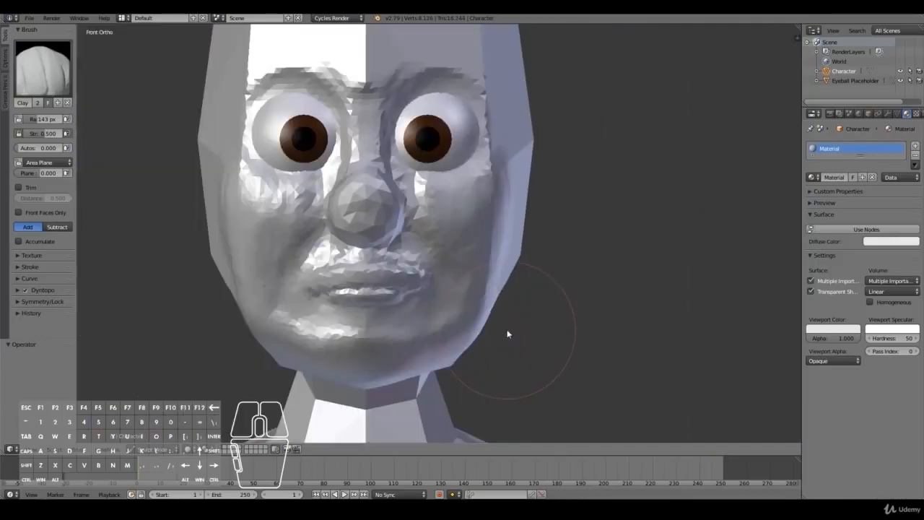
scroll(507, 334, up, 2)
middle_drag(518, 329, 491, 326)
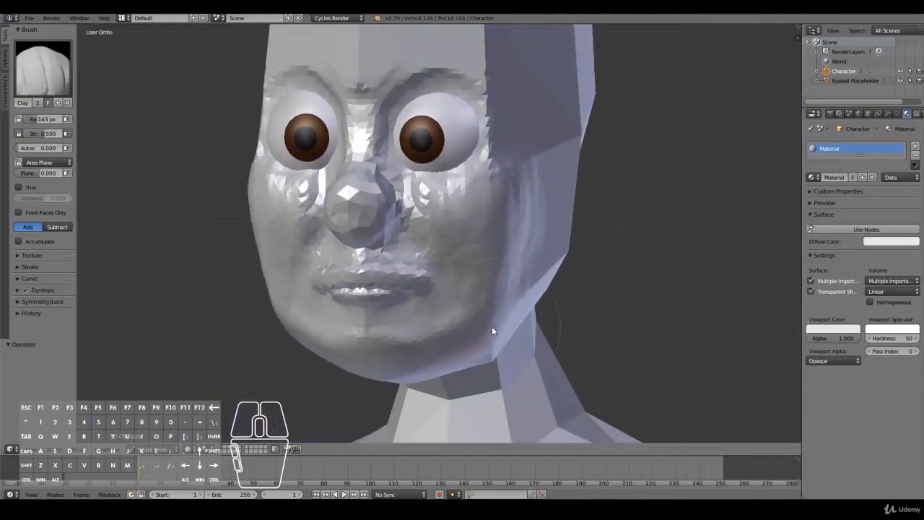
key(KP_1)
Step: Smooth the jaw, chin and lower cheeks from below and check the face from the front
click(43, 69)
click(305, 172)
middle_drag(496, 401, 483, 350)
mouse_move(482, 350)
mouse_down()
mouse_move(469, 336)
mouse_move(429, 371)
mouse_move(347, 384)
mouse_up()
mouse_move(419, 388)
mouse_down()
mouse_move(463, 368)
mouse_move(374, 421)
mouse_move(393, 405)
mouse_up()
mouse_move(455, 343)
mouse_down()
mouse_move(474, 301)
mouse_move(450, 332)
mouse_move(481, 315)
mouse_move(408, 349)
mouse_move(358, 356)
mouse_up()
middle_drag(358, 356, 377, 417)
scroll(377, 416, down, 2)
key(KP_1)
scroll(377, 417, up, 2)
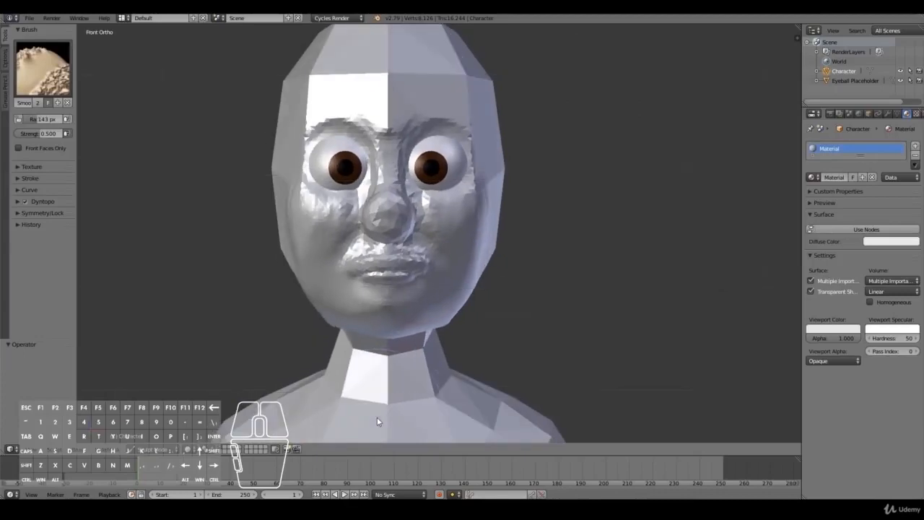
Step: Smooth the underside of the jaw where it meets the neck and check it in side view
middle_drag(489, 400, 483, 377)
mouse_move(494, 385)
mouse_down()
mouse_move(499, 391)
mouse_move(449, 415)
mouse_move(436, 409)
mouse_up()
mouse_move(436, 409)
middle_down()
mouse_move(415, 408)
mouse_move(407, 395)
mouse_move(368, 437)
mouse_move(444, 400)
middle_up()
mouse_move(444, 400)
mouse_down()
mouse_move(536, 378)
mouse_move(517, 391)
mouse_up()
key(KP_3)
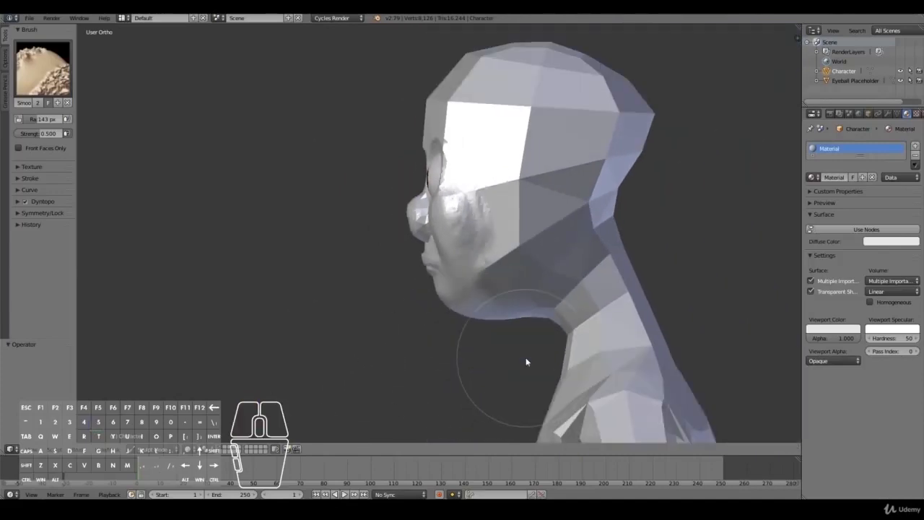
scroll(526, 359, up, 1)
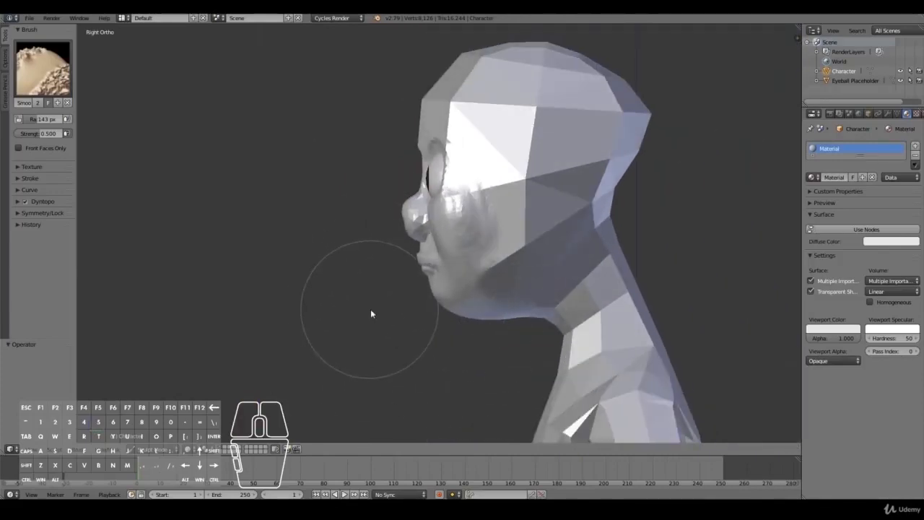
scroll(370, 311, up, 2)
Step: Adjust the line beneath the chin in side view with the Grab brush and check it against the whole body
click(42, 87)
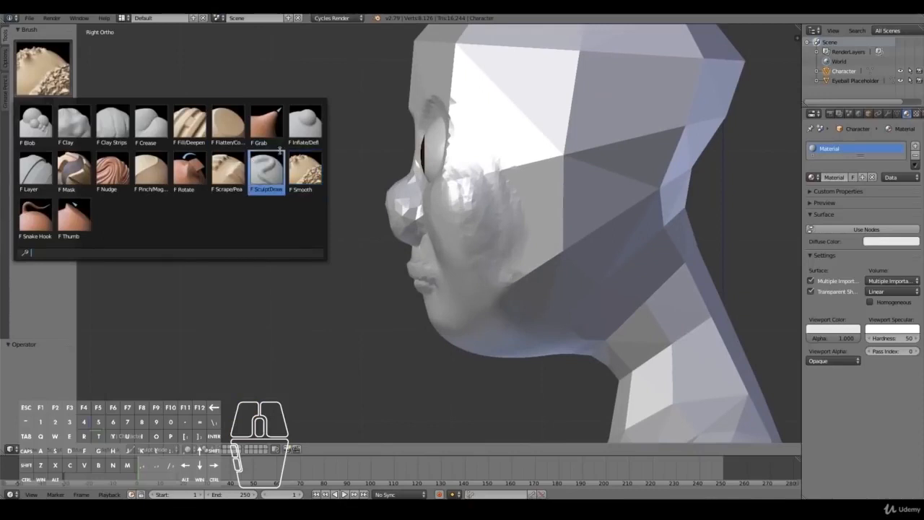
click(268, 180)
mouse_move(504, 362)
mouse_down()
mouse_move(506, 349)
mouse_move(544, 351)
mouse_move(550, 337)
mouse_move(547, 346)
mouse_up()
scroll(430, 395, down, 3)
middle_drag(430, 395, 444, 385)
scroll(443, 388, down, 3)
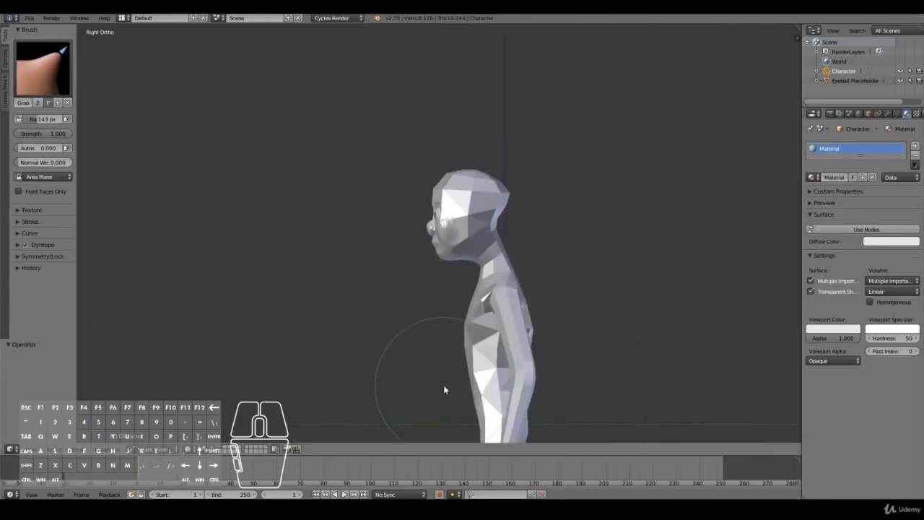
scroll(443, 388, up, 3)
scroll(495, 390, up, 1)
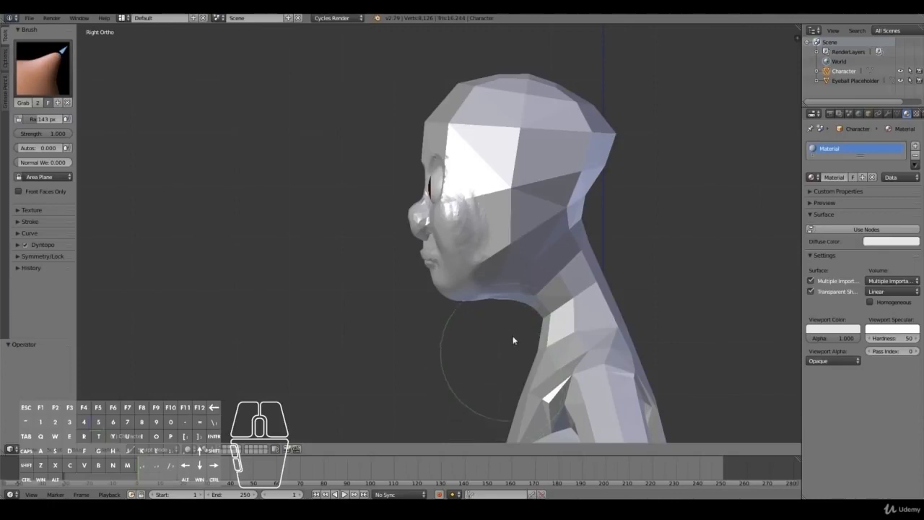
Step: Round out the back of the skull, nape, front of the neck and crown in side view with the Grab brush
click(46, 81)
click(266, 121)
drag(596, 186, 596, 191)
drag(535, 306, 529, 313)
drag(592, 213, 594, 204)
drag(597, 126, 581, 92)
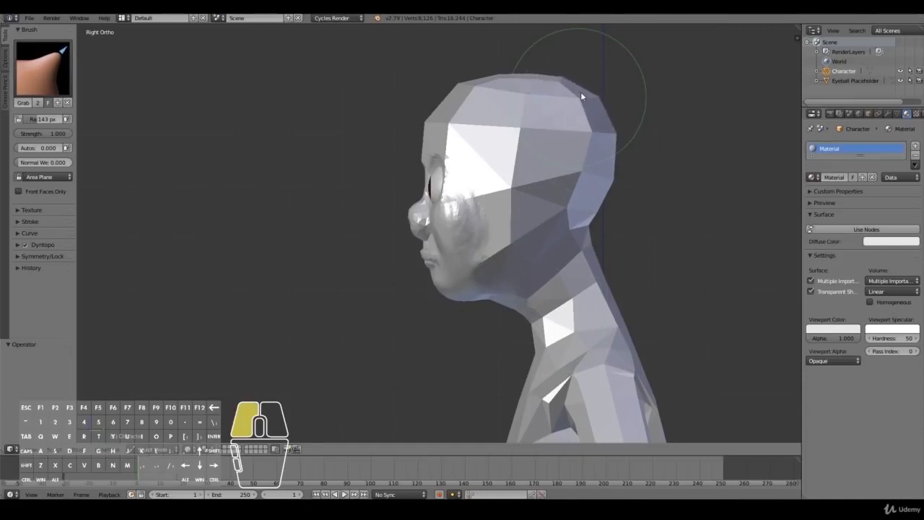
drag(516, 77, 528, 69)
scroll(599, 275, down, 5)
scroll(599, 274, up, 7)
Step: Refine the jaw corners and pull in the sides of the head in front view with the Grab brush
key(KP_1)
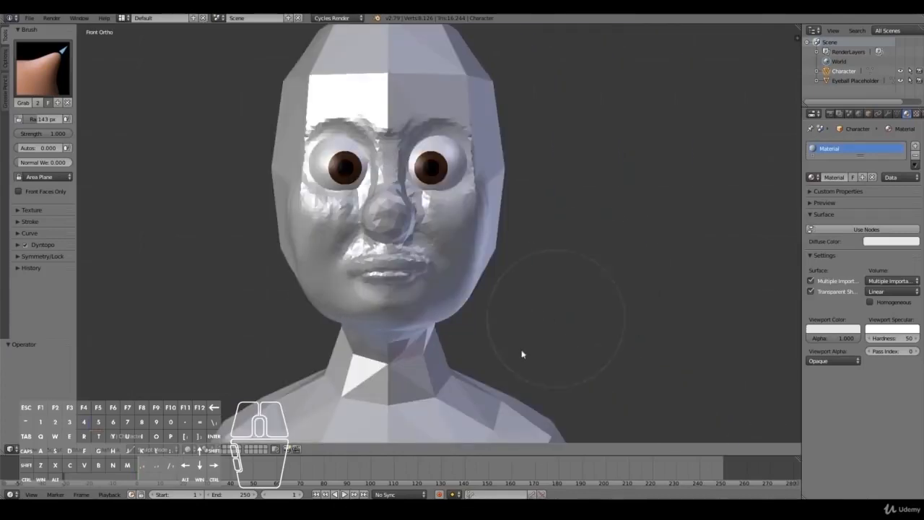
mouse_move(454, 319)
mouse_down()
mouse_move(458, 301)
mouse_move(451, 312)
mouse_up()
drag(486, 278, 491, 244)
drag(507, 171, 498, 173)
middle_drag(491, 73, 476, 217)
key(KP_1)
drag(478, 233, 472, 233)
drag(496, 192, 488, 192)
Step: Adjust the temples, top of the skull and forehead with the Grab brush in front and side views
key(KP_3)
key(KP_1)
drag(470, 149, 466, 157)
drag(409, 101, 409, 97)
key(KP_3)
drag(439, 125, 451, 126)
Step: Add clay strokes on the side of the face between the cheek, temple and jaw
mouse_move(400, 386)
middle_down()
mouse_move(533, 347)
mouse_move(434, 317)
middle_up()
scroll(532, 350, up, 7)
key(c)
middle_drag(636, 203, 593, 202)
mouse_move(599, 238)
mouse_down()
mouse_move(699, 190)
mouse_move(574, 312)
mouse_move(675, 196)
mouse_move(599, 238)
mouse_up()
scroll(573, 332, down, 4)
mouse_move(573, 332)
middle_down()
mouse_move(553, 325)
mouse_move(613, 334)
mouse_move(506, 423)
mouse_move(584, 122)
mouse_move(612, 272)
mouse_move(665, 247)
mouse_move(658, 391)
mouse_move(592, 358)
mouse_move(656, 281)
middle_up()
Step: Blend the cheek, the side of the head and the jaw-to-neck transition with the Smooth brush
click(43, 68)
click(227, 126)
scroll(549, 330, up, 3)
scroll(583, 122, up, 2)
key(KP_3)
key(s)
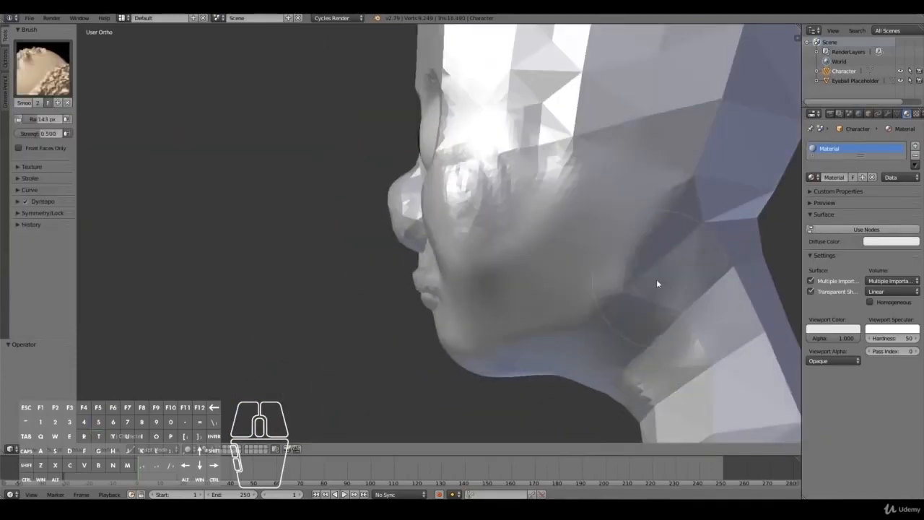
key(KP_1)
middle_drag(697, 375, 621, 373)
scroll(524, 241, up, 2)
mouse_move(526, 202)
mouse_down()
mouse_move(524, 241)
mouse_move(499, 272)
mouse_up()
scroll(499, 272, down, 2)
middle_drag(499, 272, 405, 268)
drag(478, 257, 476, 251)
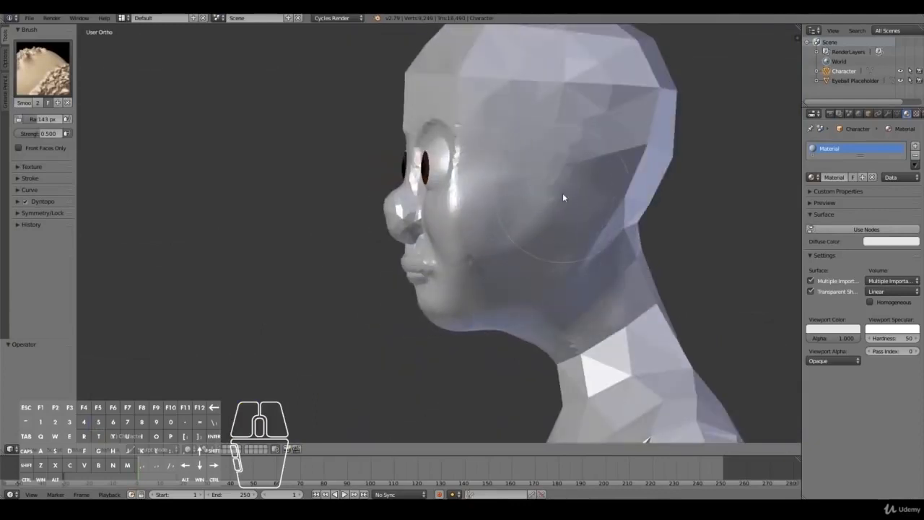
scroll(567, 201, down, 3)
Step: Examine the head's proportions from the front and side, and the nose and mouth area up close
key(KP_1)
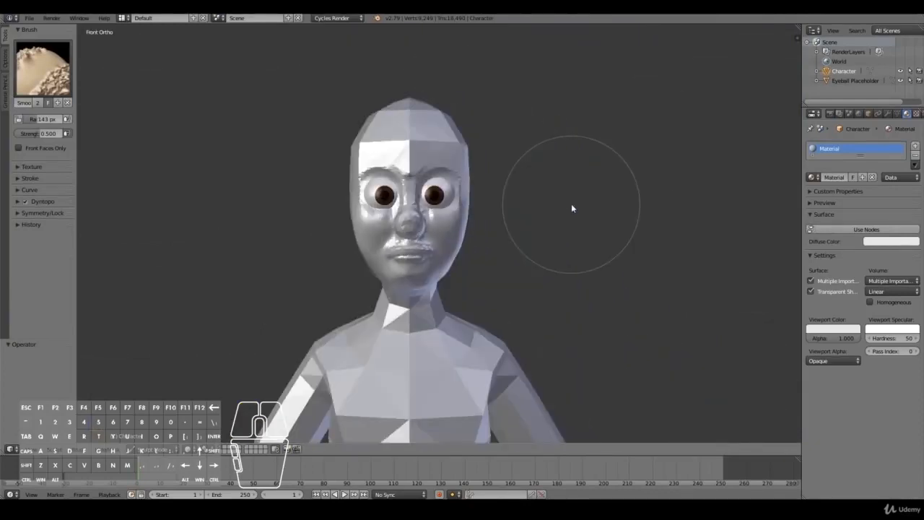
key(KP_3)
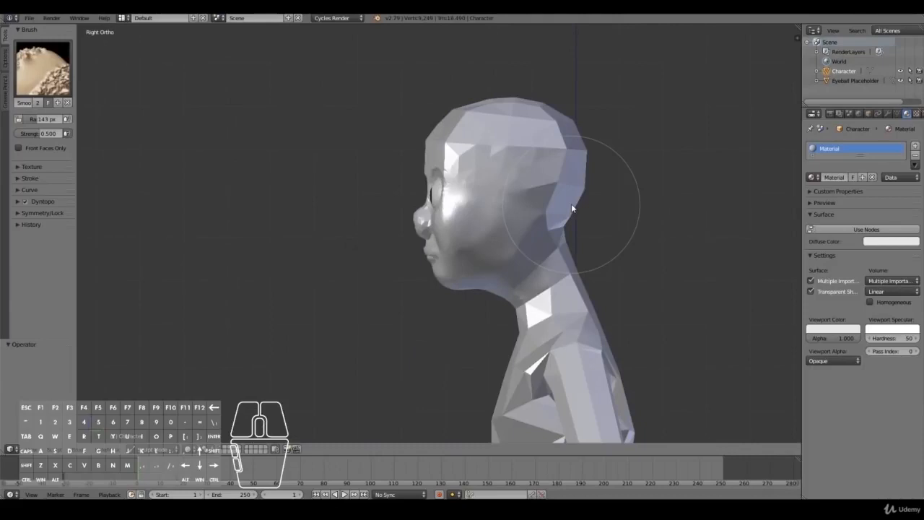
key(KP_1)
scroll(572, 208, up, 2)
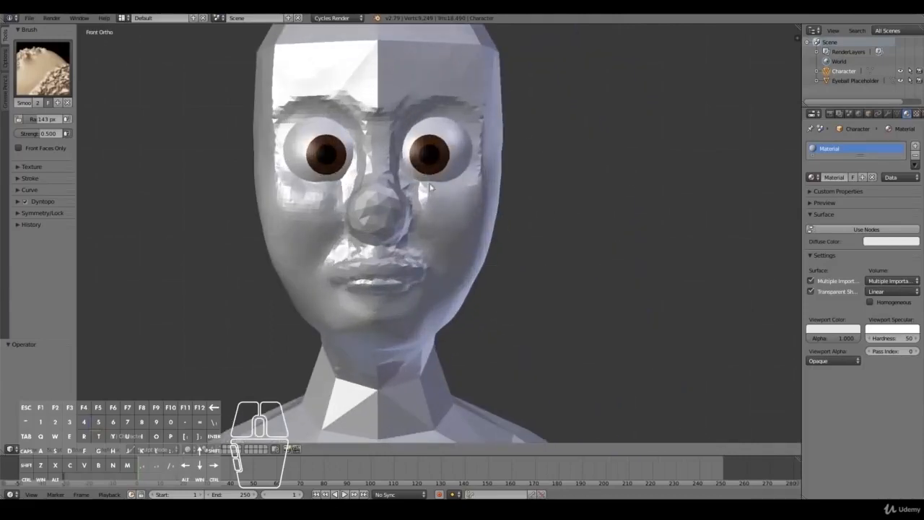
scroll(558, 235, up, 1)
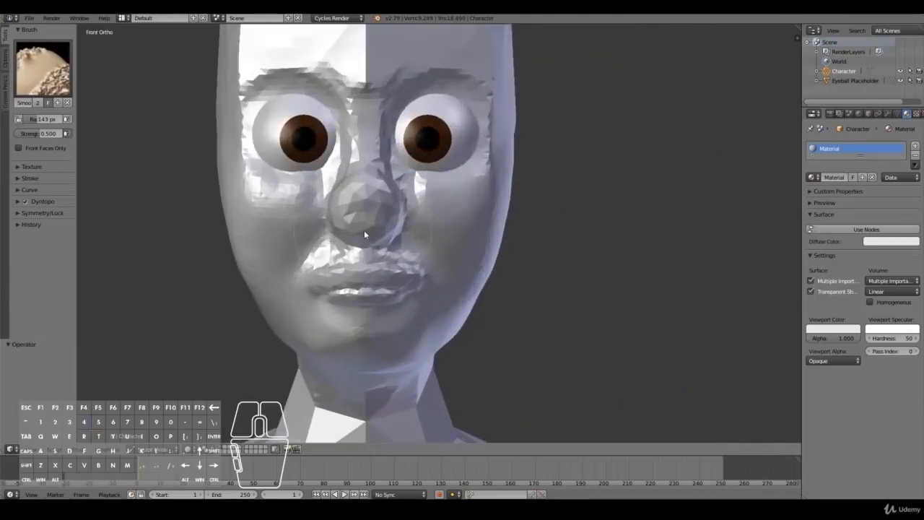
ctrl+scroll(385, 231, down, 3)
scroll(398, 237, up, 2)
scroll(344, 224, down, 1)
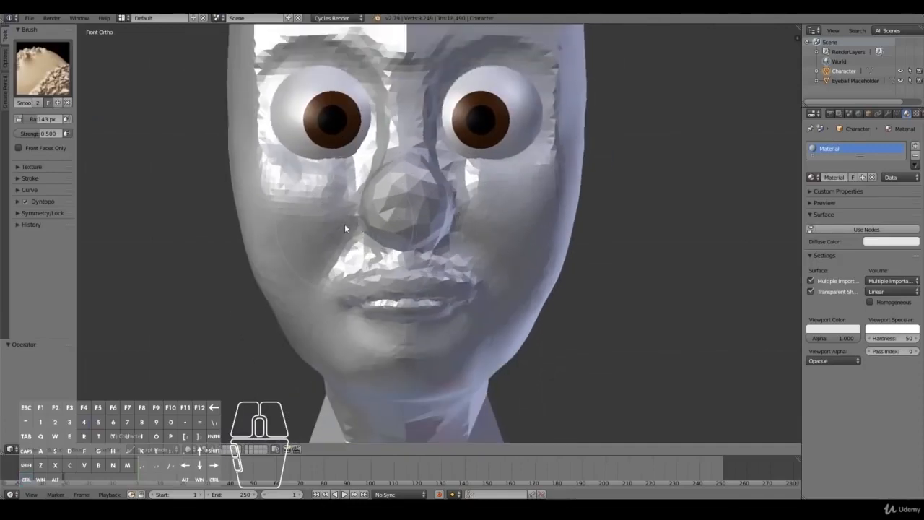
Step: Save the file
scroll(345, 224, down, 1)
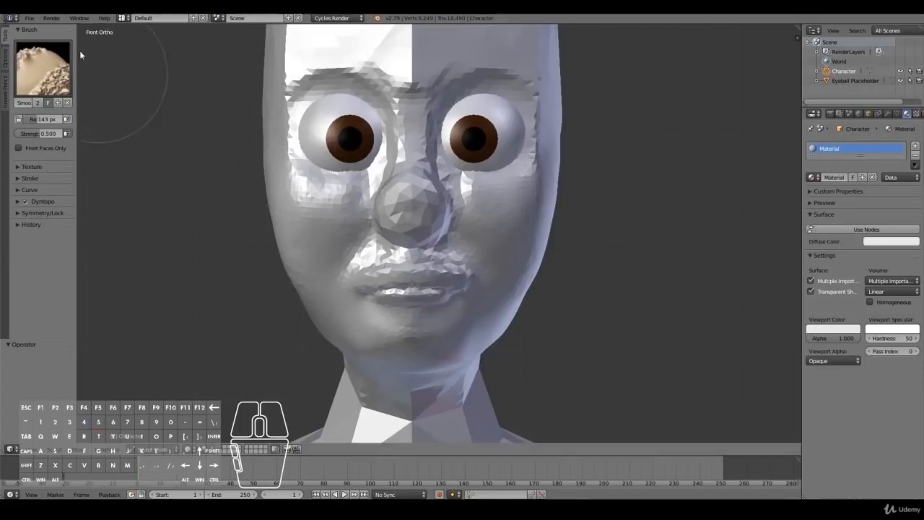
click(32, 18)
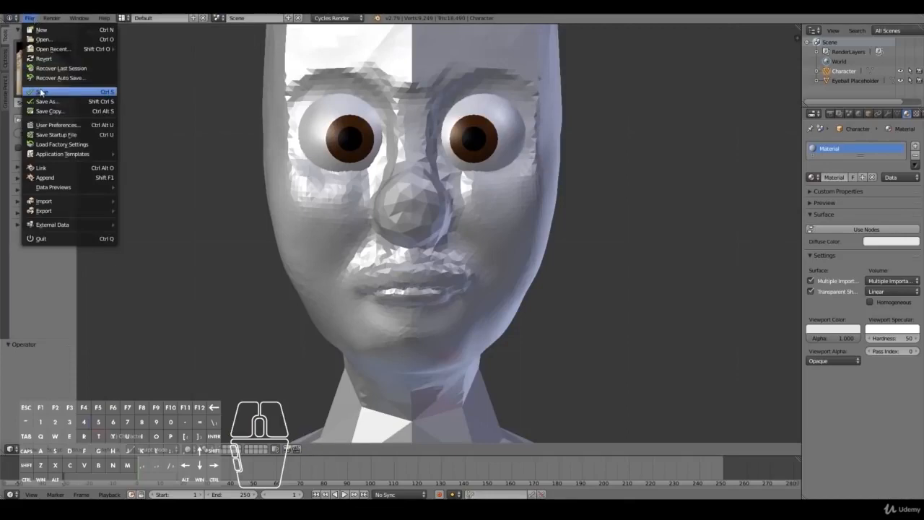
Step: Examine the whole head from the front and the lips up close from front and angled views
mouse_move(585, 286)
middle_down()
mouse_move(527, 284)
mouse_move(584, 299)
middle_up()
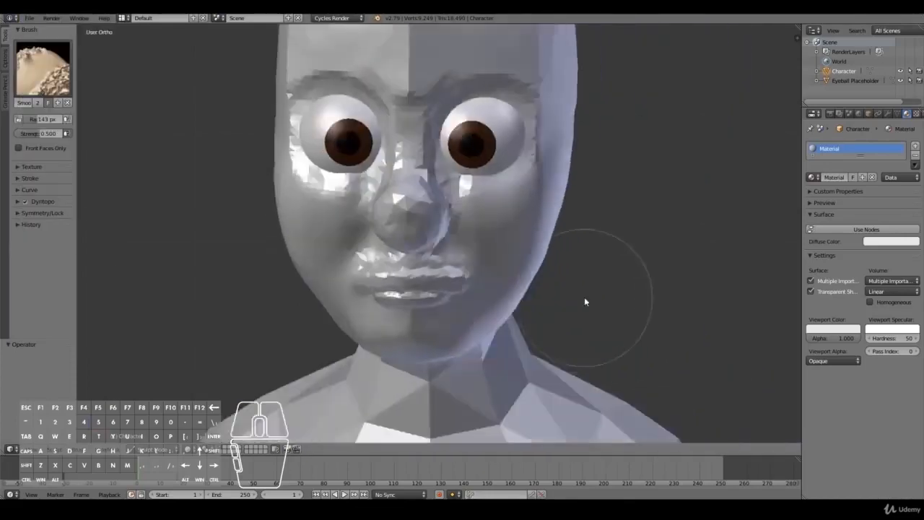
scroll(585, 298, down, 4)
key(KP_1)
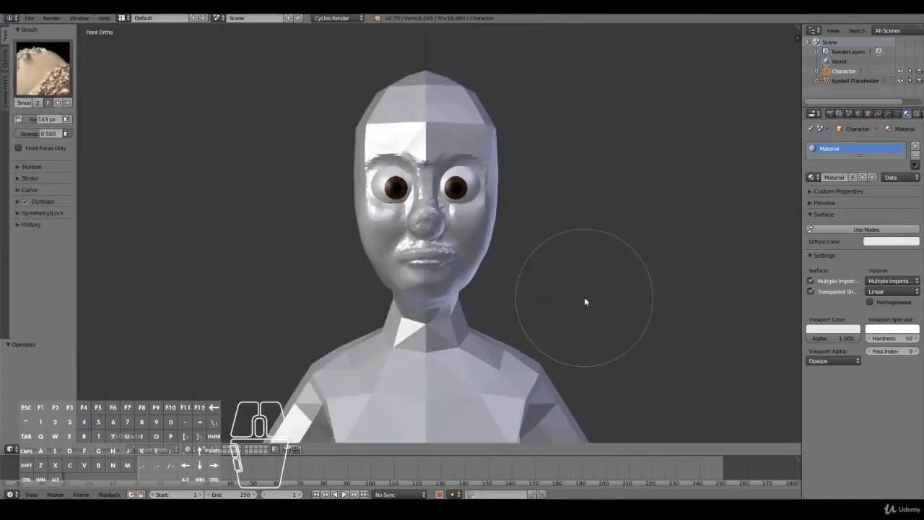
scroll(585, 302, up, 2)
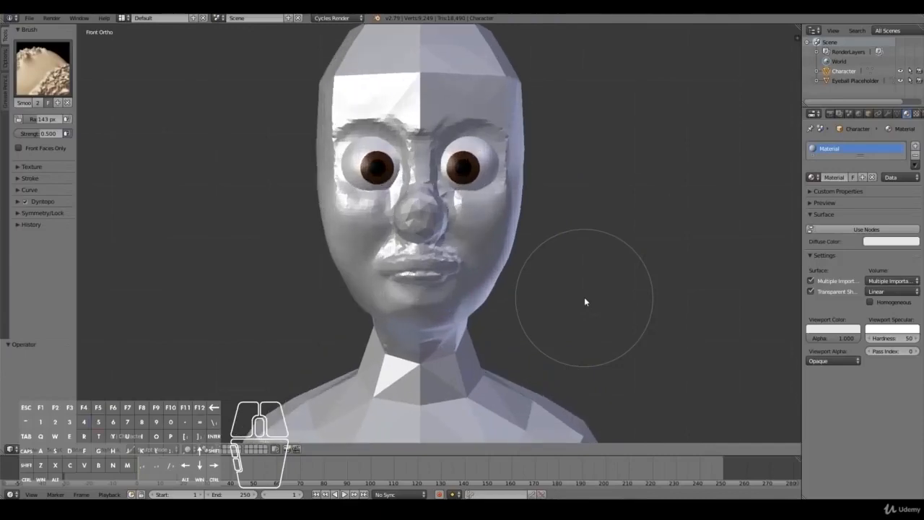
scroll(585, 302, up, 4)
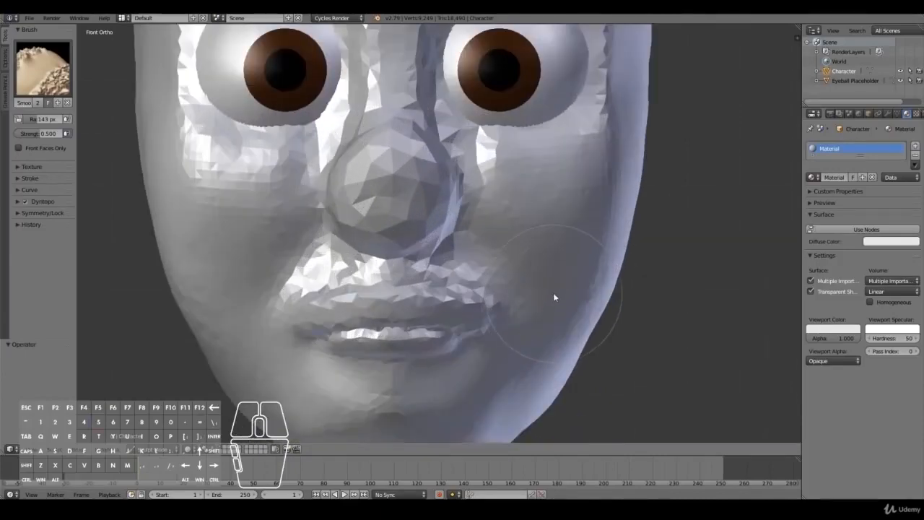
shift+scroll(554, 296, down, 1)
shift+scroll(554, 297, down, 2)
scroll(554, 296, up, 3)
middle_drag(554, 297, 487, 305)
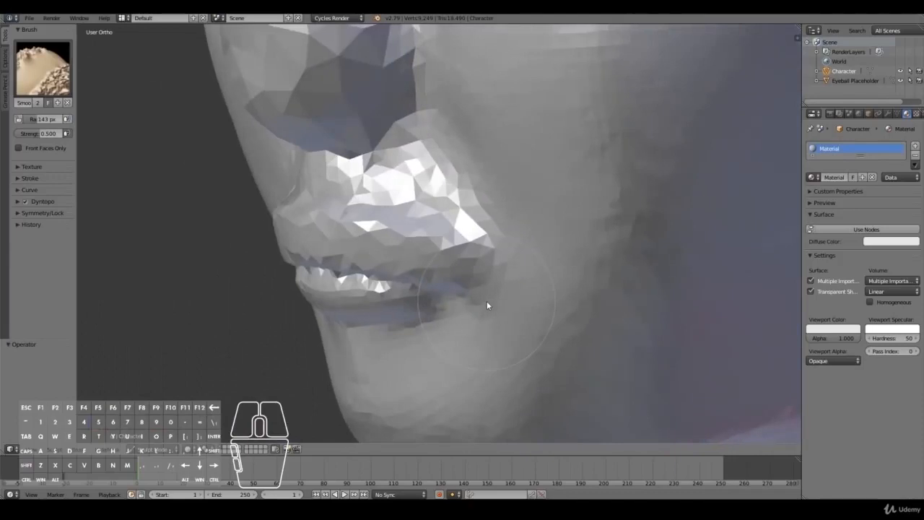
key(KP_1)
Step: Smooth the area around the upper lip with the Smooth brush and check the mouth's profile
click(40, 48)
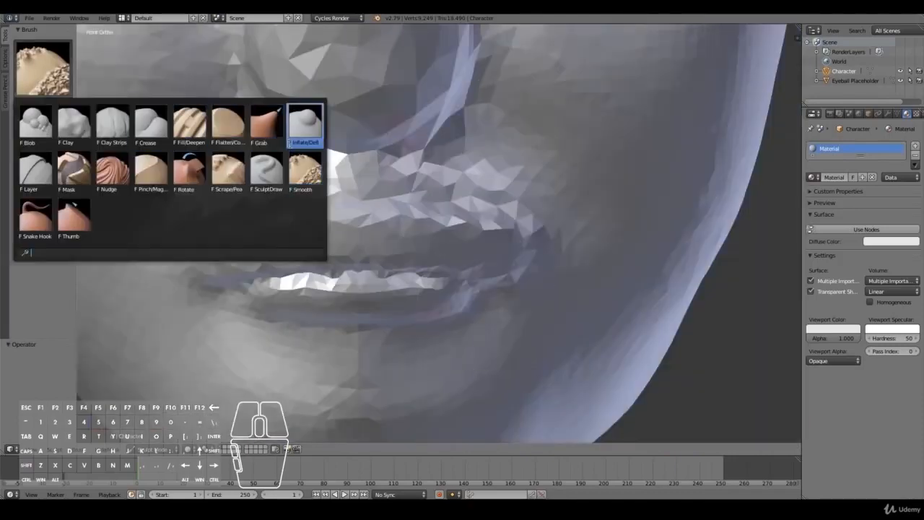
click(306, 168)
scroll(324, 192, up, 3)
mouse_move(324, 192)
mouse_down()
mouse_move(385, 176)
mouse_move(553, 181)
mouse_up()
scroll(606, 215, down, 3)
mouse_move(606, 214)
middle_down()
mouse_move(546, 234)
mouse_move(481, 230)
middle_up()
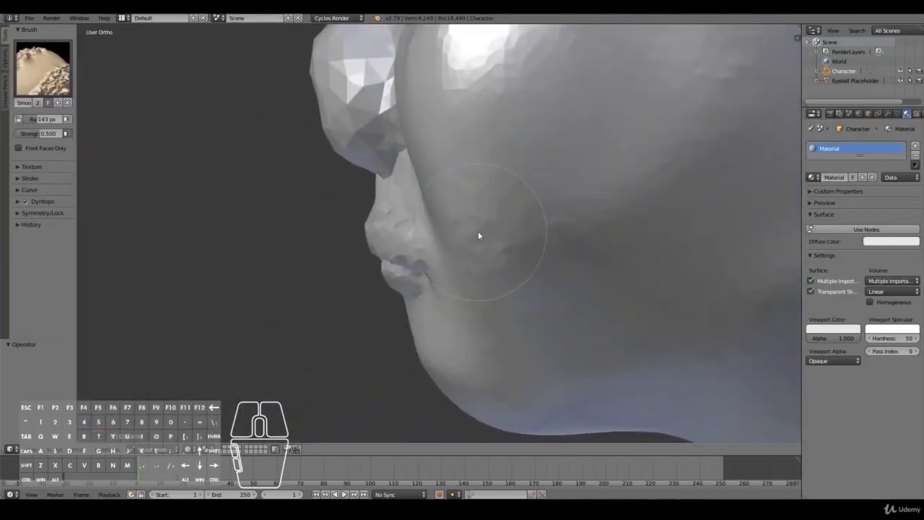
key(KP_3)
key(KP_1)
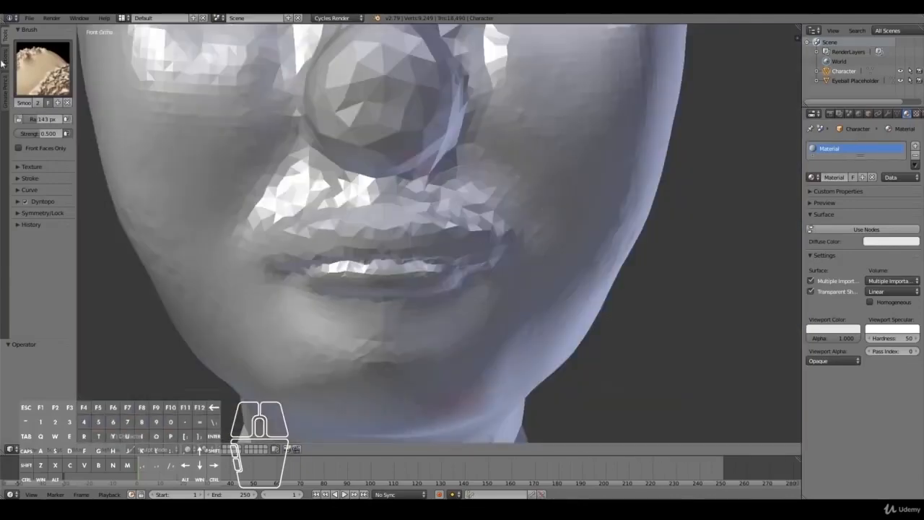
Step: Carve the outline of the lower lip with the Crease brush
click(43, 69)
click(151, 130)
shift+scroll(422, 289, down, 3)
scroll(421, 290, up, 4)
mouse_move(349, 171)
mouse_down()
mouse_move(411, 166)
mouse_move(501, 190)
mouse_move(447, 171)
mouse_move(347, 171)
mouse_move(454, 172)
mouse_up()
scroll(494, 221, down, 3)
middle_drag(493, 233, 472, 223)
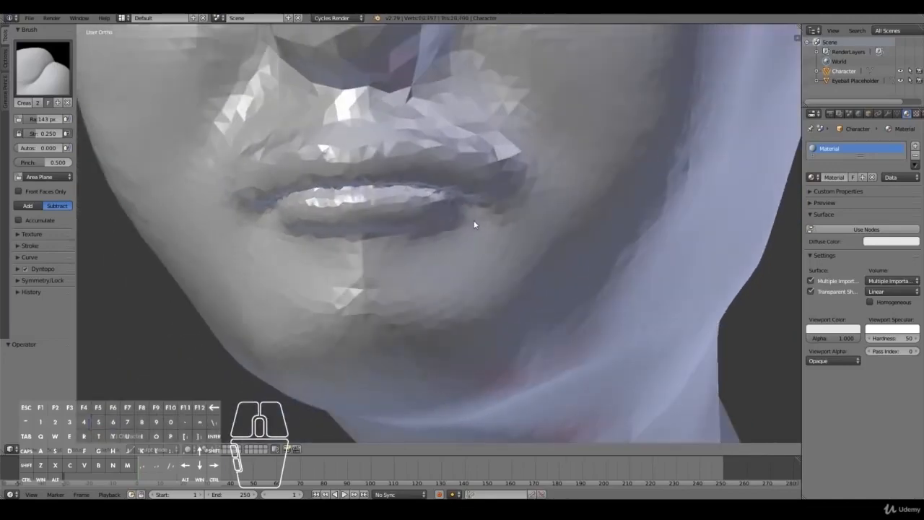
Step: Crease the corners of the mouth where the lower lip meets the cheek, working from angled views
scroll(474, 222, up, 3)
scroll(471, 180, up, 1)
middle_drag(468, 165, 510, 188)
drag(478, 168, 509, 188)
middle_drag(509, 189, 488, 170)
drag(501, 185, 510, 178)
middle_drag(510, 178, 507, 188)
mouse_move(500, 179)
mouse_down()
mouse_move(515, 177)
mouse_move(533, 225)
mouse_up()
key(KP_1)
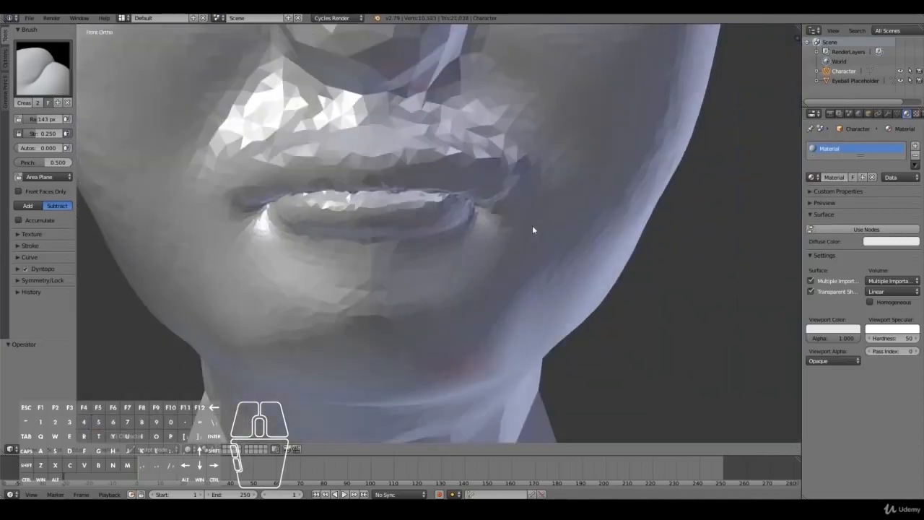
Step: Refine the mouth corners with short Crease brush strokes from the front, undoing a misplaced stroke
mouse_move(482, 208)
mouse_down()
mouse_move(479, 200)
mouse_move(490, 235)
mouse_up()
key(ctrl+z)
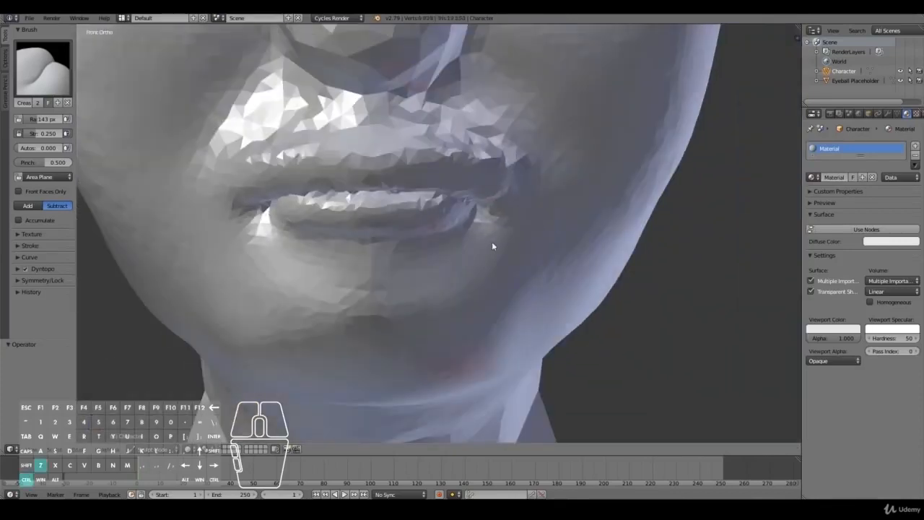
scroll(492, 241, up, 3)
drag(533, 210, 526, 210)
drag(510, 174, 508, 176)
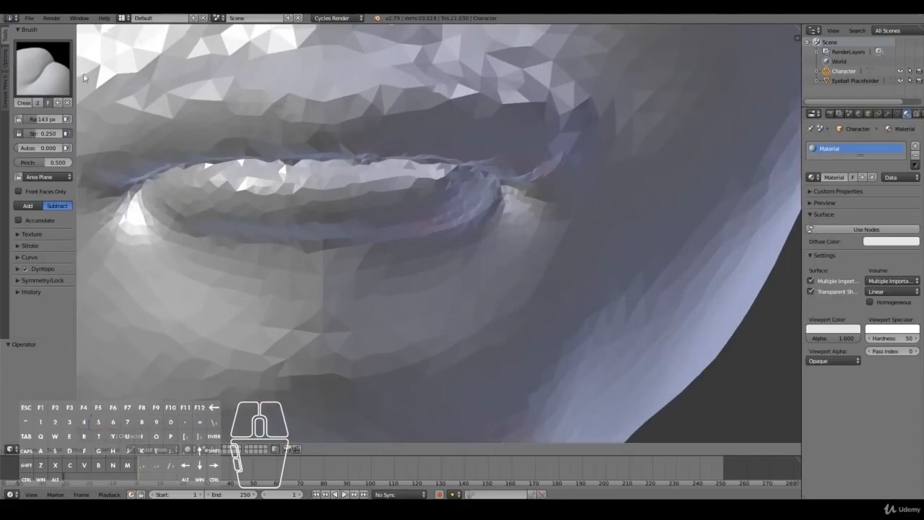
click(58, 72)
click(147, 119)
click(44, 69)
click(149, 124)
click(531, 191)
mouse_move(532, 192)
mouse_down()
mouse_move(544, 200)
mouse_move(528, 151)
mouse_up()
Step: Build up volume around the corners of the mouth with the Clay Strips brush in Add mode
click(26, 207)
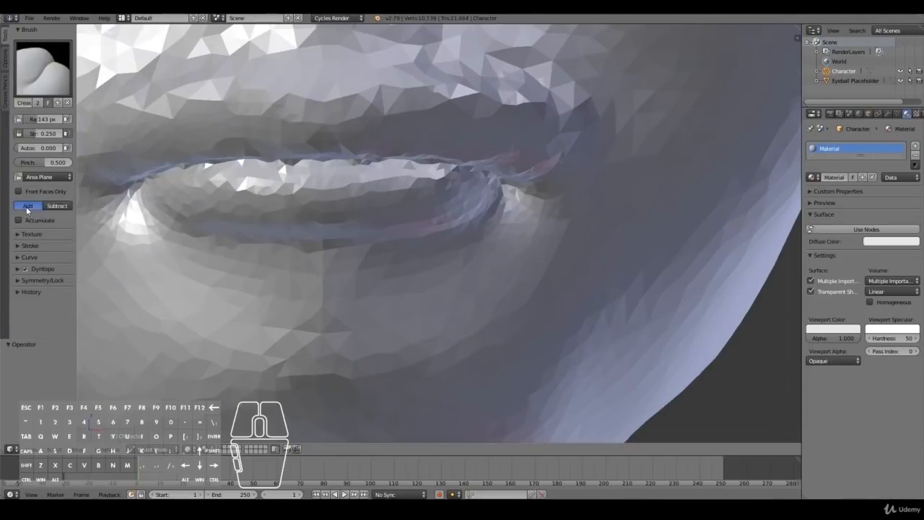
click(44, 79)
click(81, 124)
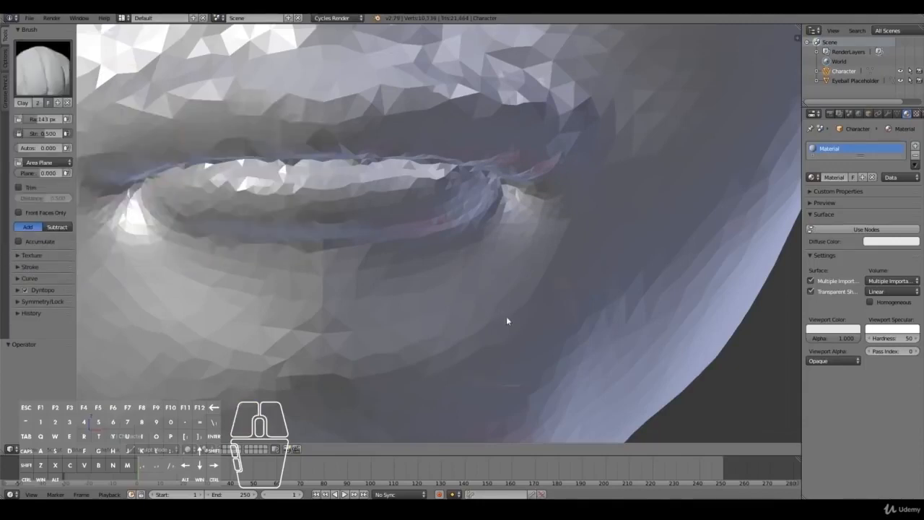
click(44, 69)
click(140, 122)
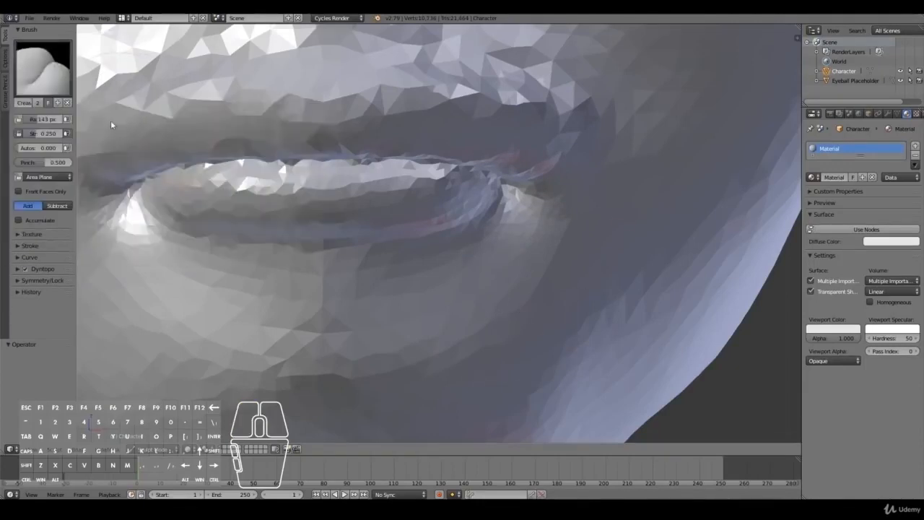
click(32, 90)
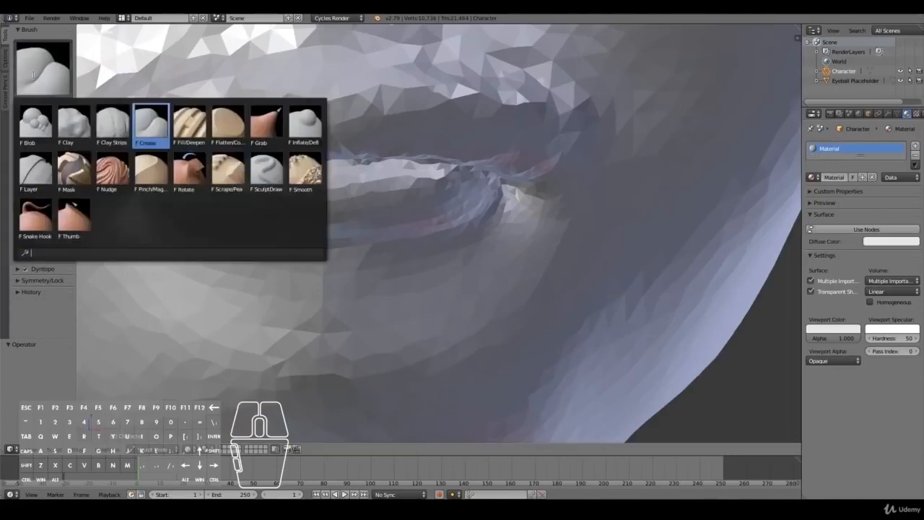
click(113, 123)
mouse_move(527, 169)
mouse_down()
mouse_move(539, 180)
mouse_move(532, 154)
mouse_move(547, 219)
mouse_up()
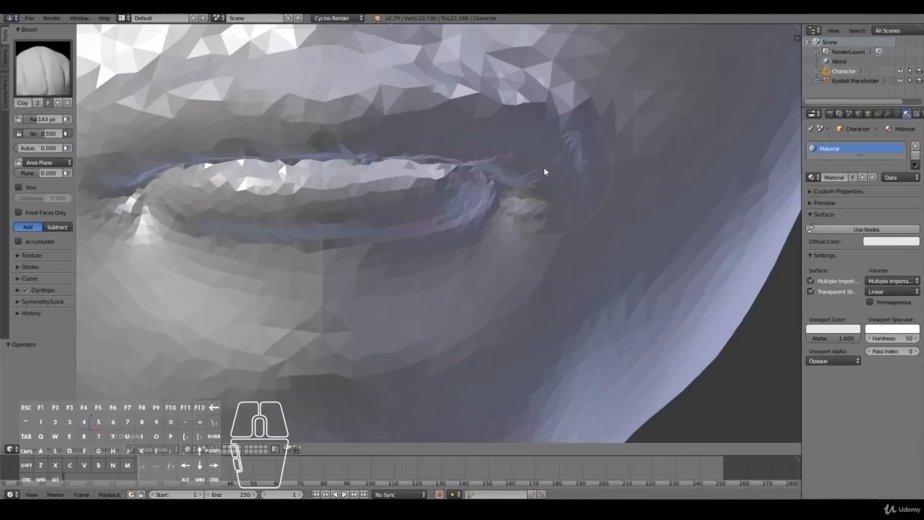
Step: Blend the clay around the mouth corners and the outer upper lip with the Smooth brush
click(65, 76)
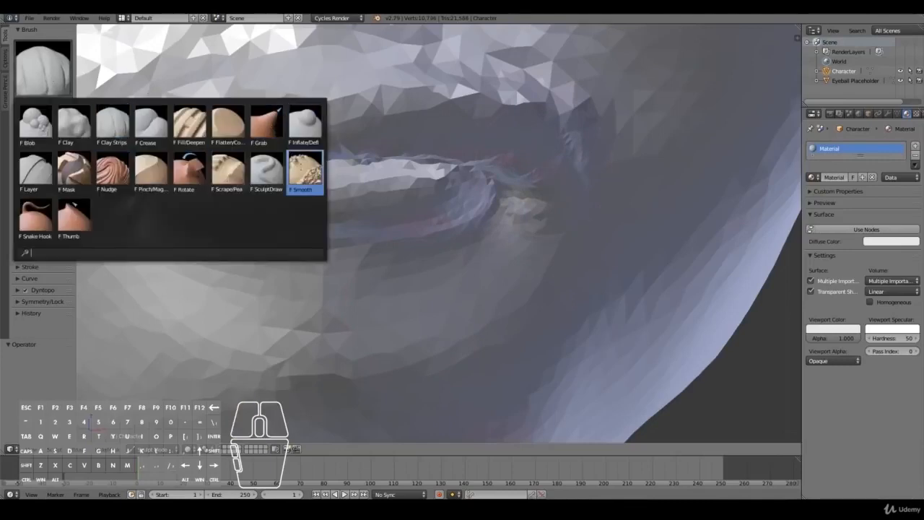
click(305, 172)
mouse_move(484, 132)
mouse_down()
mouse_move(519, 104)
mouse_move(477, 79)
mouse_move(532, 121)
mouse_move(536, 140)
mouse_move(561, 130)
mouse_move(573, 178)
mouse_move(546, 230)
mouse_up()
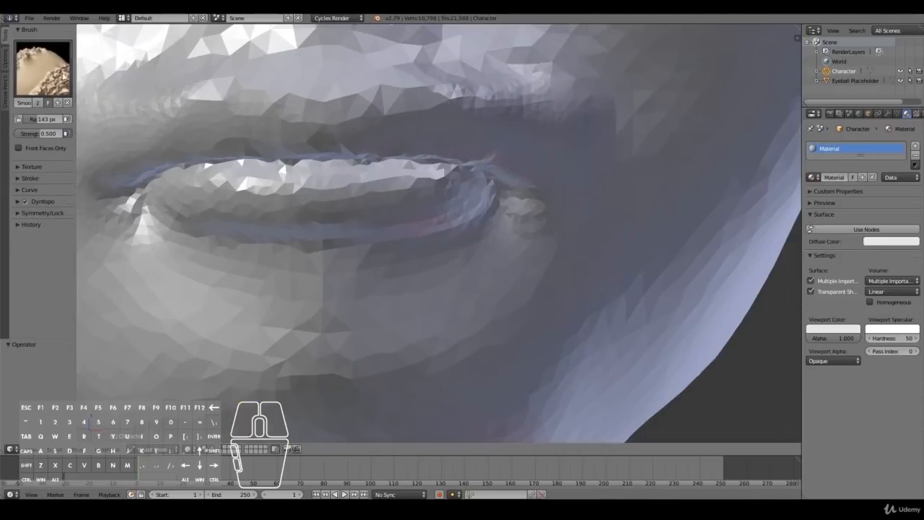
Step: Add clay beside the mouth corners using the Clay Strips brush at a 74 px radius, checking front and side views
click(63, 74)
click(112, 124)
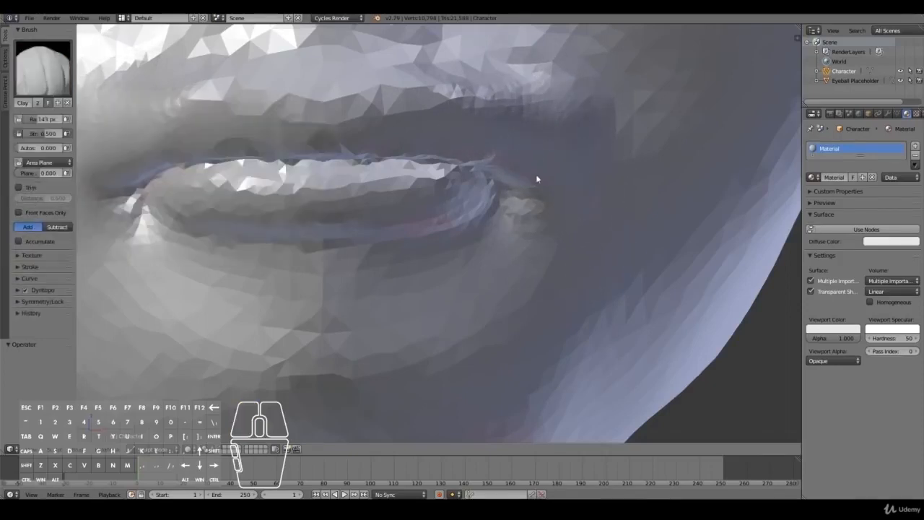
key(f)
click(502, 185)
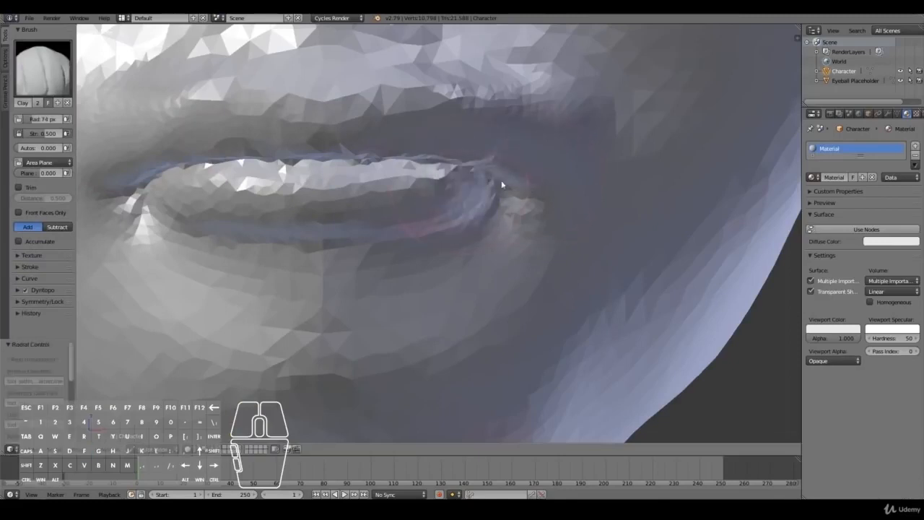
mouse_move(537, 223)
mouse_down()
mouse_move(519, 225)
mouse_move(523, 214)
mouse_up()
key(KP_1)
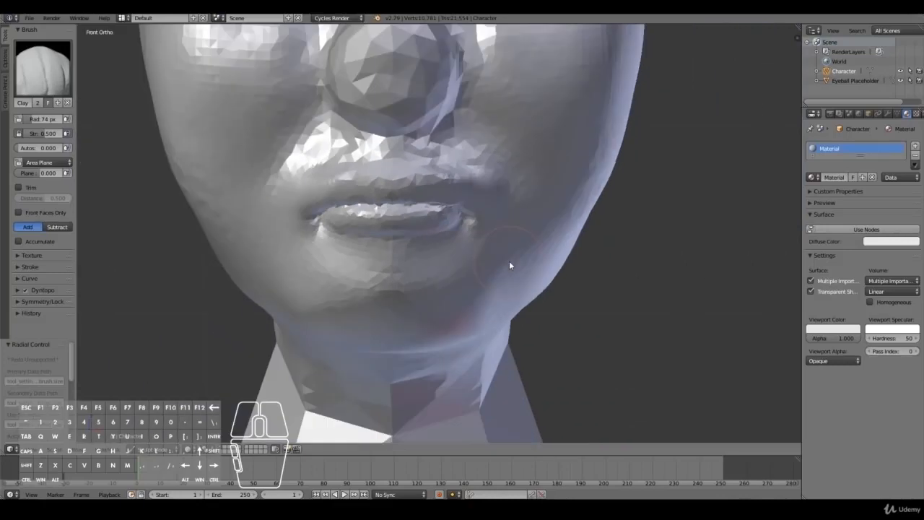
key(KP_3)
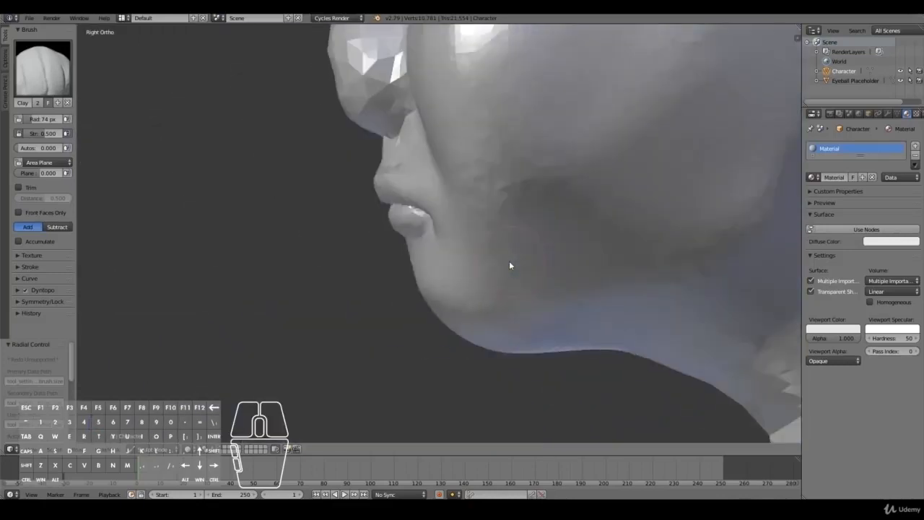
Step: Smooth the lower lip and define the upper lip and mouth line with the Crease and Smooth brushes
shift+drag(142, 242, 177, 243)
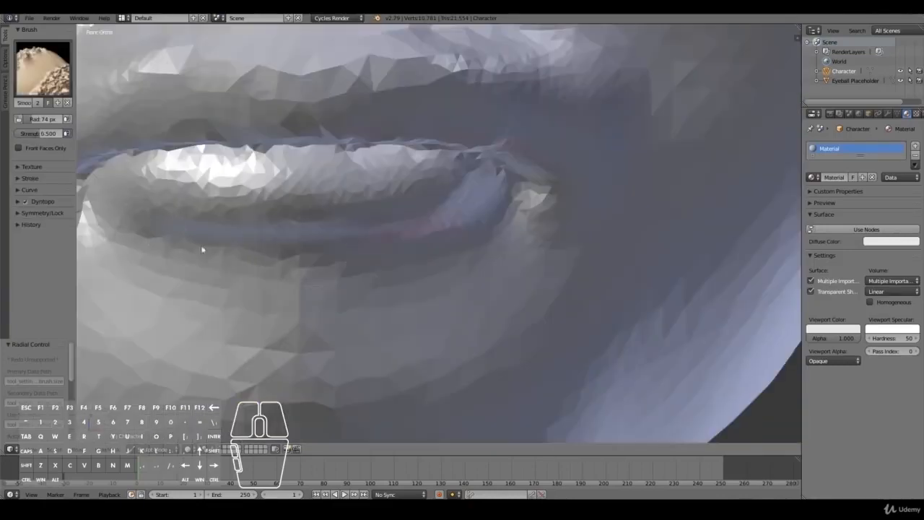
click(43, 81)
click(151, 124)
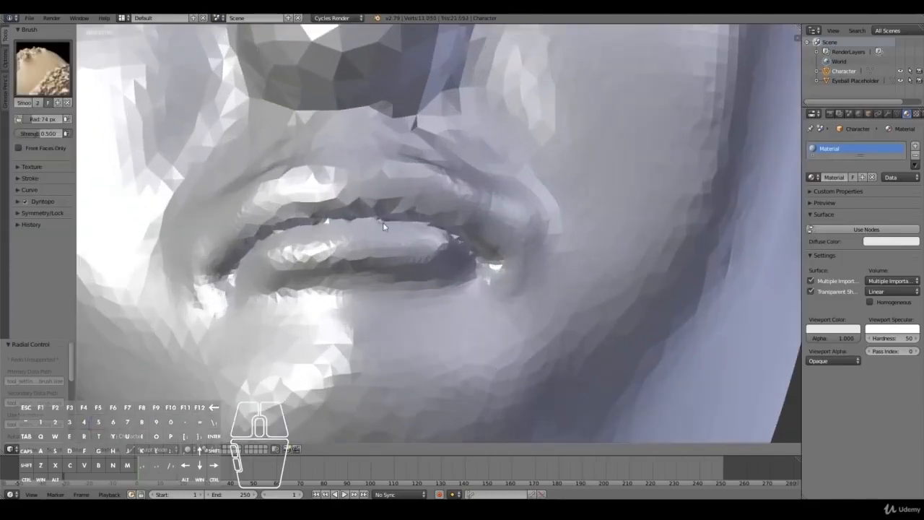
middle_drag(386, 225, 322, 225)
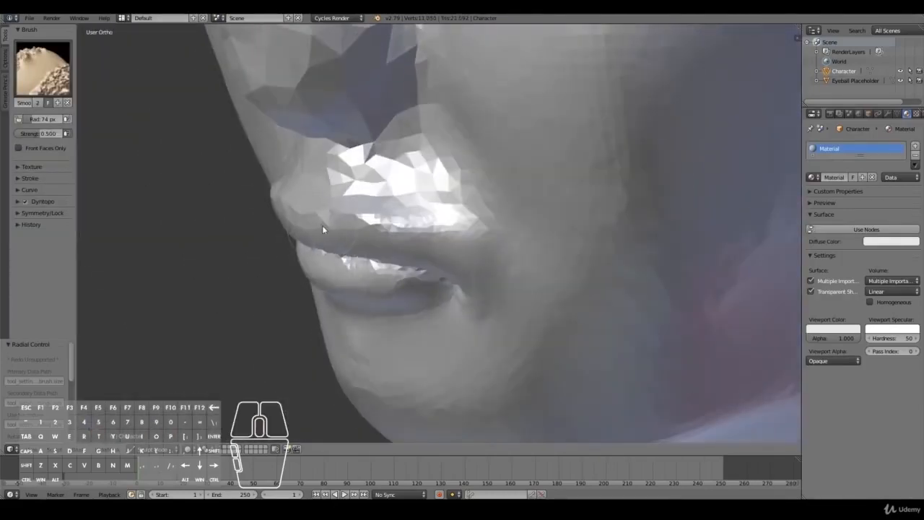
scroll(322, 225, down, 3)
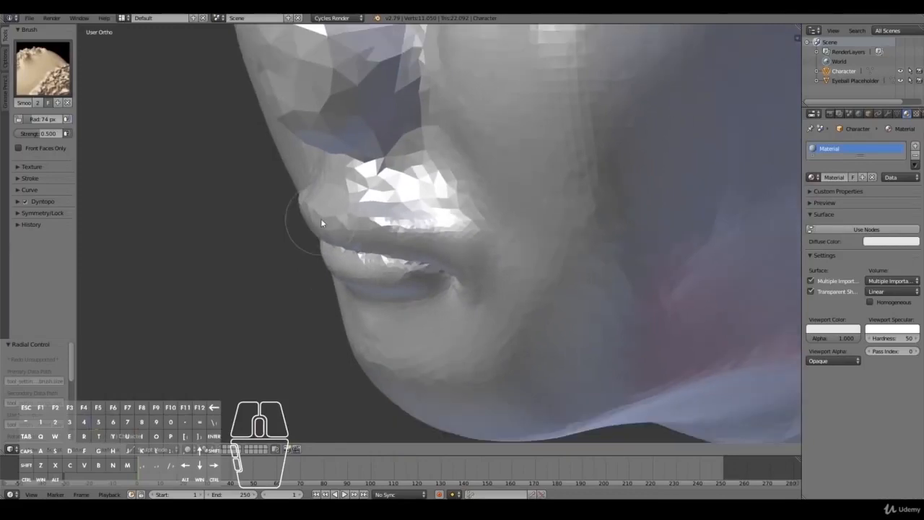
middle_drag(283, 268, 351, 210)
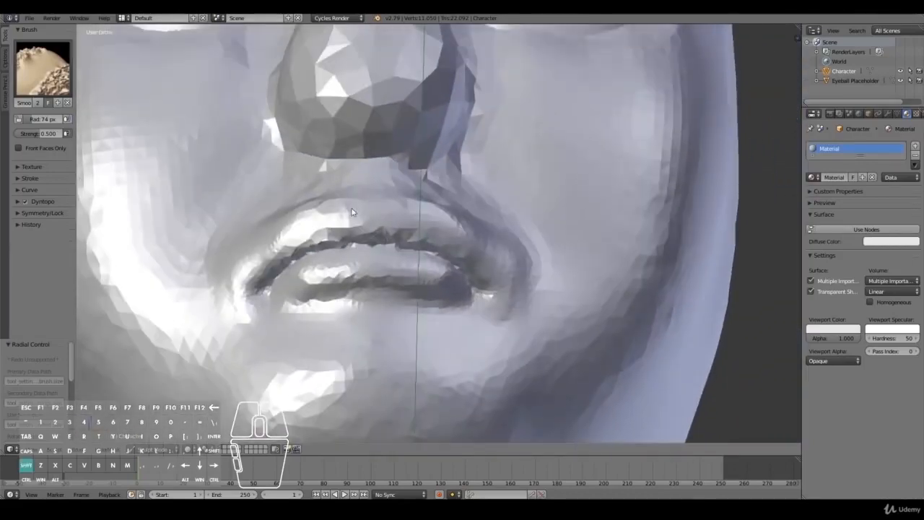
scroll(337, 215, up, 6)
Step: Flatten the lower part of the upper lip toward the mouth corner with the Scrape brush
click(70, 66)
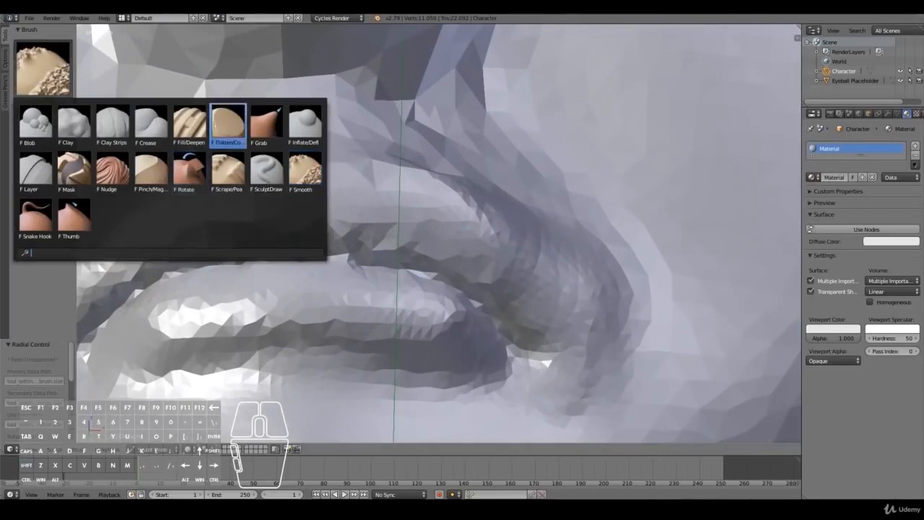
click(236, 183)
mouse_move(264, 256)
middle_down()
mouse_move(284, 237)
mouse_move(276, 229)
mouse_move(288, 214)
middle_up()
shift+scroll(285, 238, up, 2)
mouse_move(287, 214)
mouse_down()
mouse_move(325, 177)
mouse_move(316, 217)
mouse_move(344, 219)
mouse_up()
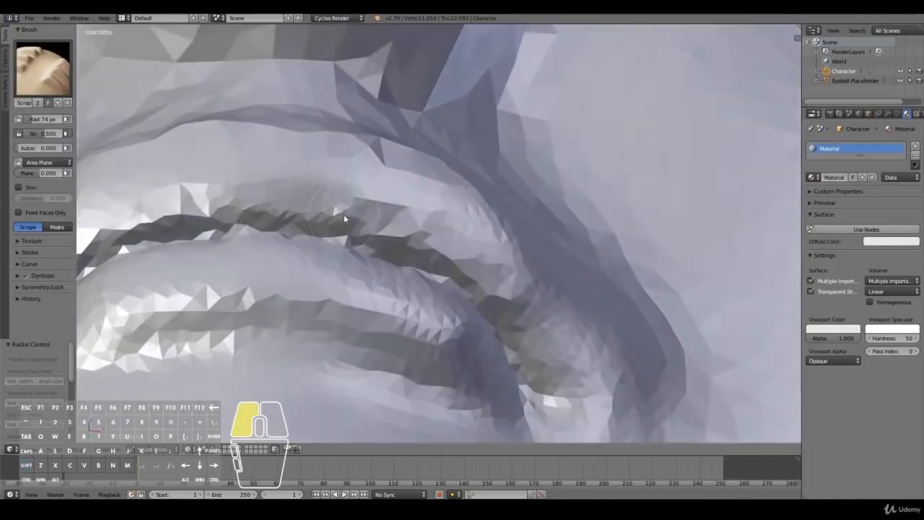
drag(287, 214, 301, 217)
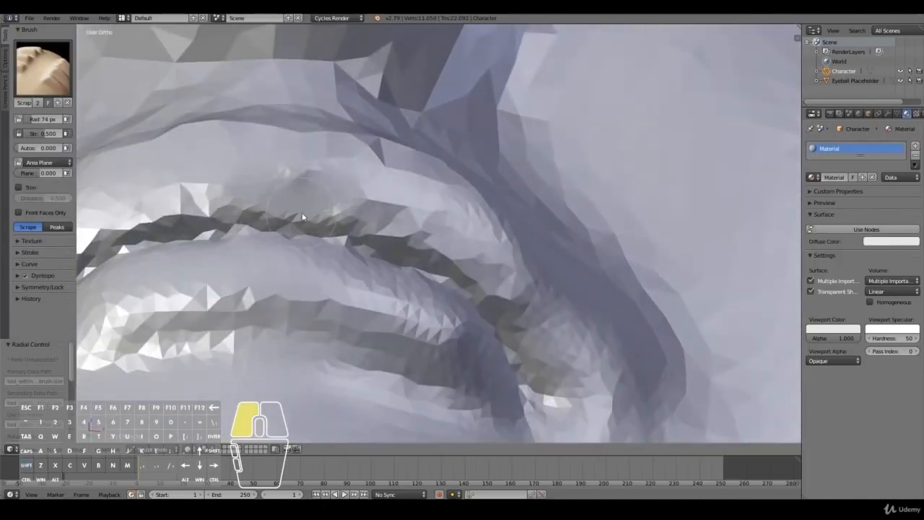
mouse_move(341, 179)
mouse_down()
mouse_move(429, 237)
mouse_move(337, 207)
mouse_move(519, 294)
mouse_move(477, 288)
mouse_move(365, 222)
mouse_move(392, 207)
mouse_up()
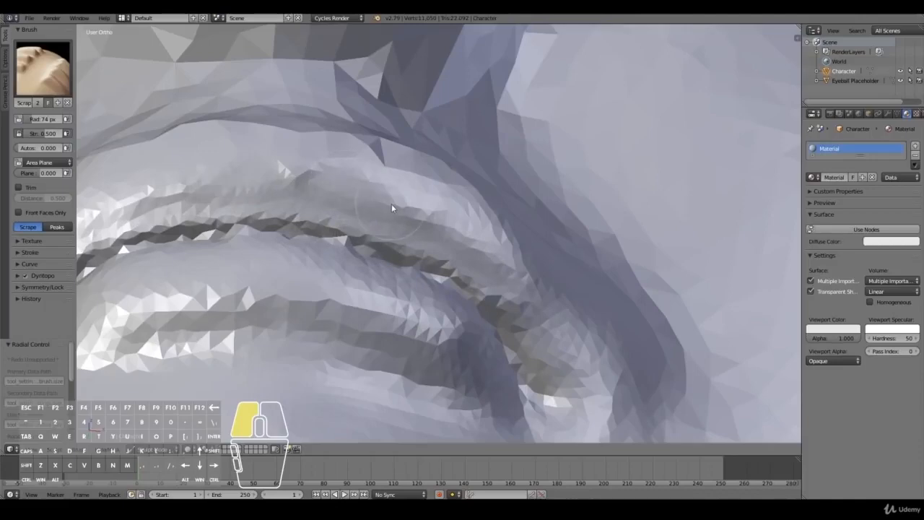
mouse_move(326, 180)
mouse_down()
mouse_move(462, 252)
mouse_move(523, 347)
mouse_up()
scroll(382, 324, up, 4)
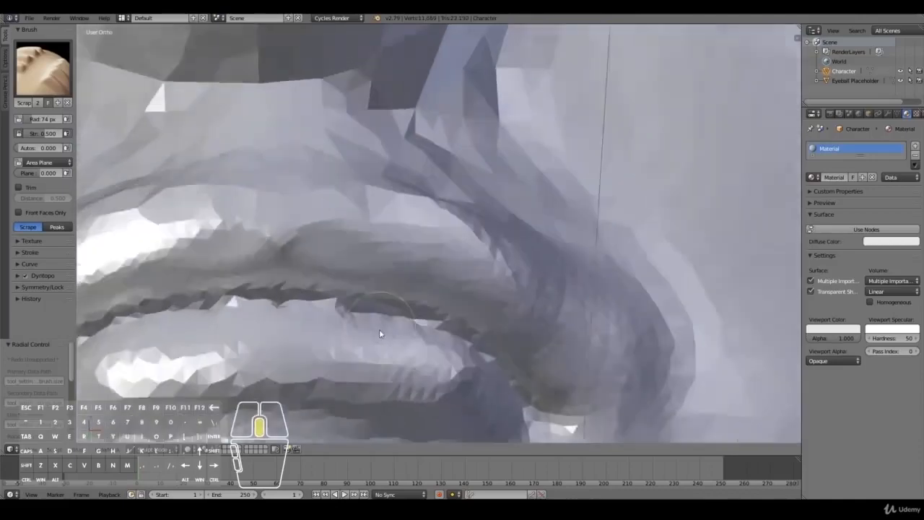
Step: Build up the lower lip with the Clay Strips brush at a 74 px radius
mouse_move(376, 370)
middle_down()
mouse_move(328, 369)
mouse_move(251, 397)
mouse_move(232, 391)
mouse_move(250, 402)
mouse_move(242, 409)
mouse_move(332, 406)
middle_up()
click(43, 68)
click(125, 132)
mouse_move(339, 345)
mouse_down()
mouse_move(291, 366)
mouse_move(252, 366)
mouse_up()
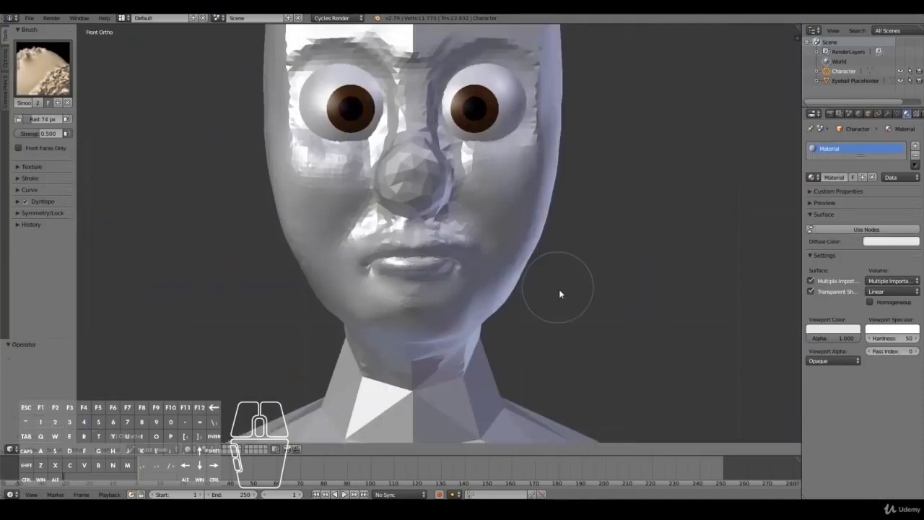
Step: Smooth the bridge, tip and side of the nose with the Smooth brush at a 74 px radius
mouse_move(559, 292)
middle_down()
mouse_move(589, 322)
mouse_move(549, 327)
mouse_move(581, 322)
middle_up()
scroll(538, 301, up, 5)
shift+scroll(482, 257, up, 5)
shift+scroll(481, 257, up, 4)
middle_drag(441, 284, 379, 280)
drag(379, 271, 377, 258)
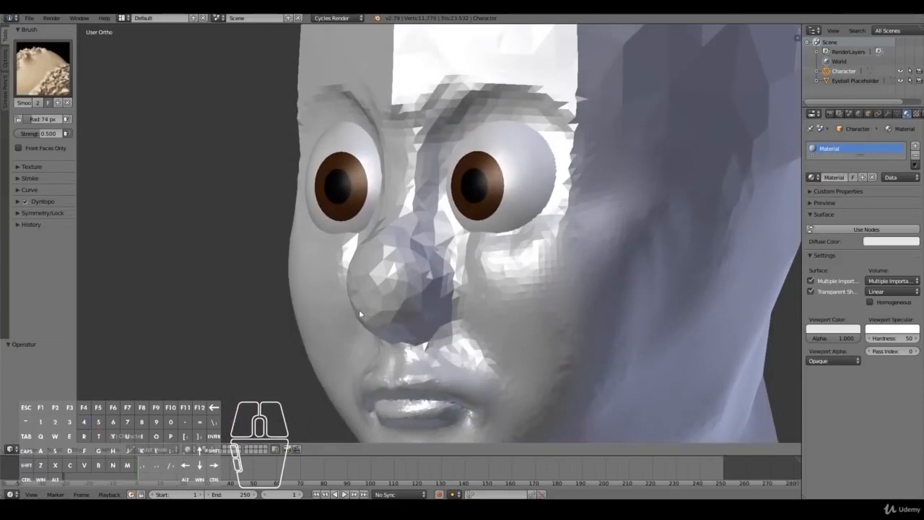
drag(352, 306, 376, 311)
middle_drag(416, 294, 379, 281)
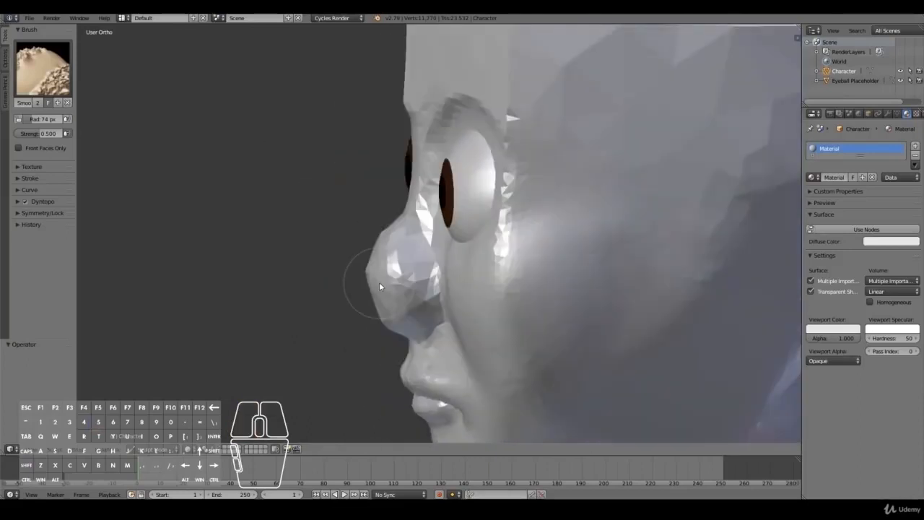
Step: Pull the nose tip forward in the side view with the Snake Hook brush at a 131 px radius, undoing unwanted pulls
key(KP_3)
click(43, 68)
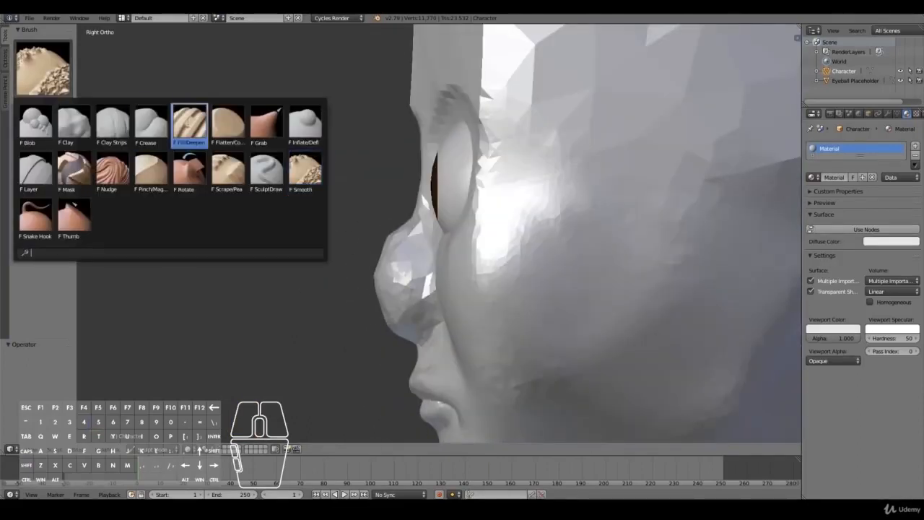
click(36, 217)
key(f)
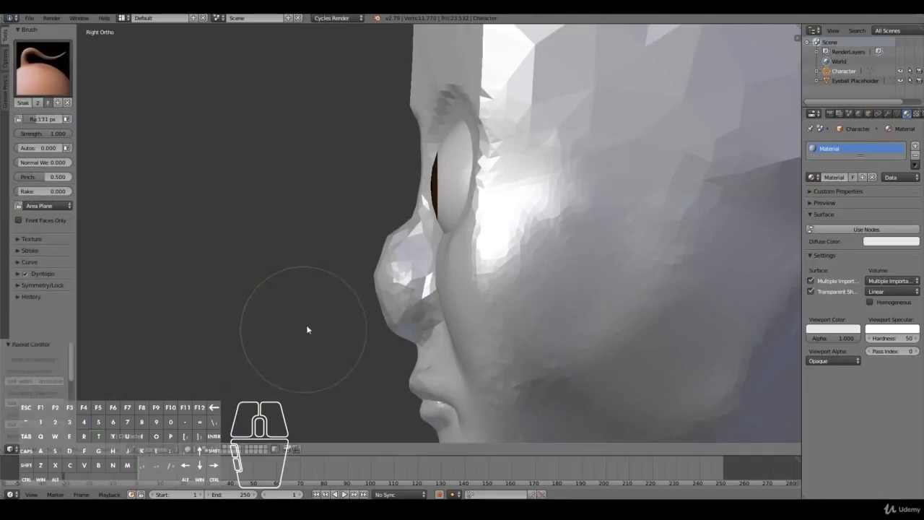
mouse_move(382, 290)
mouse_down()
mouse_move(371, 291)
mouse_move(404, 268)
mouse_move(383, 288)
mouse_up()
key(ctrl+z)
scroll(403, 295, down, 3)
key(ctrl+z)
scroll(401, 268, up, 2)
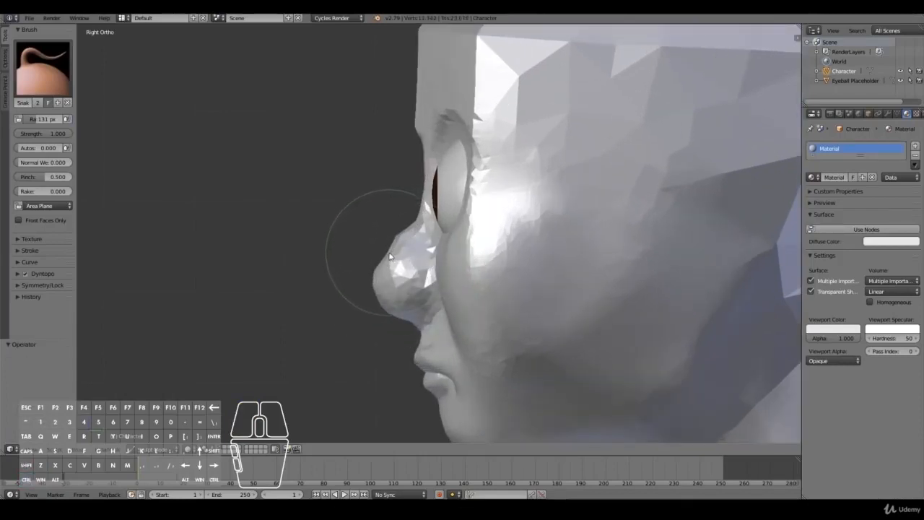
scroll(388, 283, down, 4)
scroll(388, 283, up, 5)
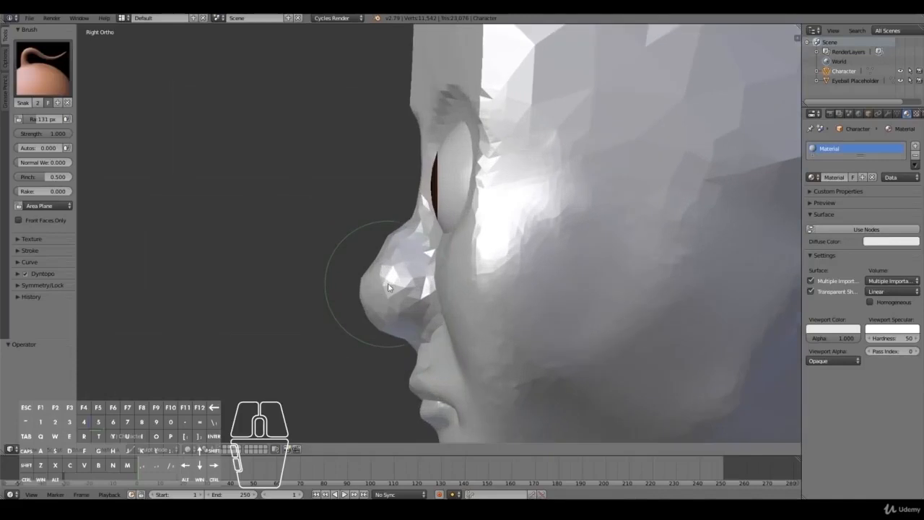
Step: Smooth the extended nose with the Smooth brush at a 131 px radius and check its shape from the front and side
click(40, 57)
middle_drag(360, 274, 358, 246)
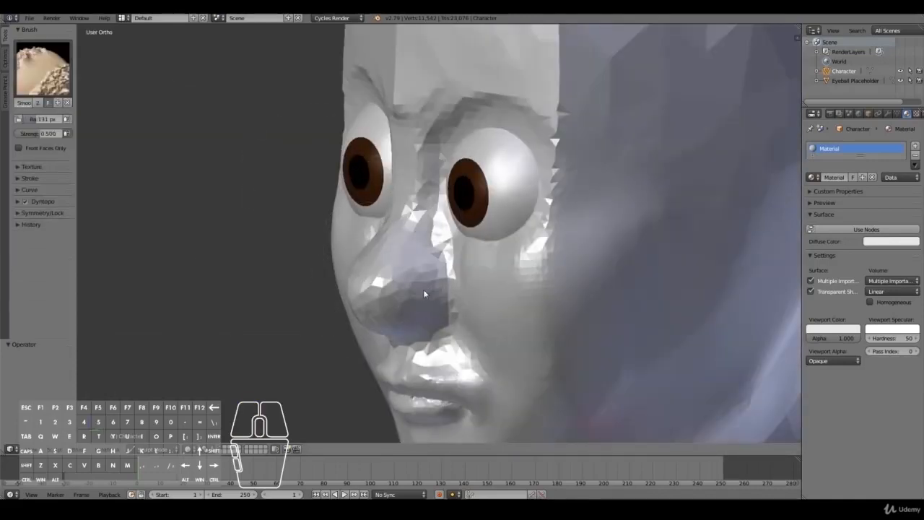
middle_drag(414, 319, 418, 283)
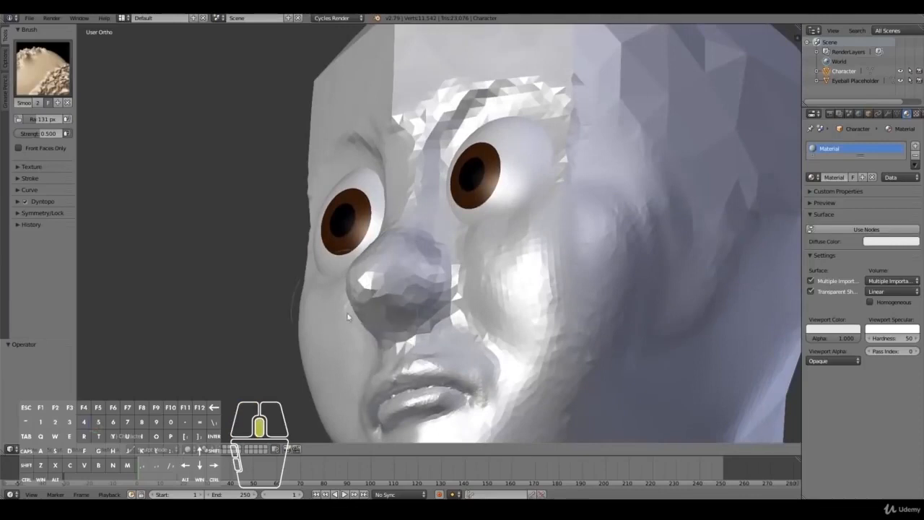
middle_drag(347, 316, 276, 337)
scroll(275, 337, down, 2)
key(KP_1)
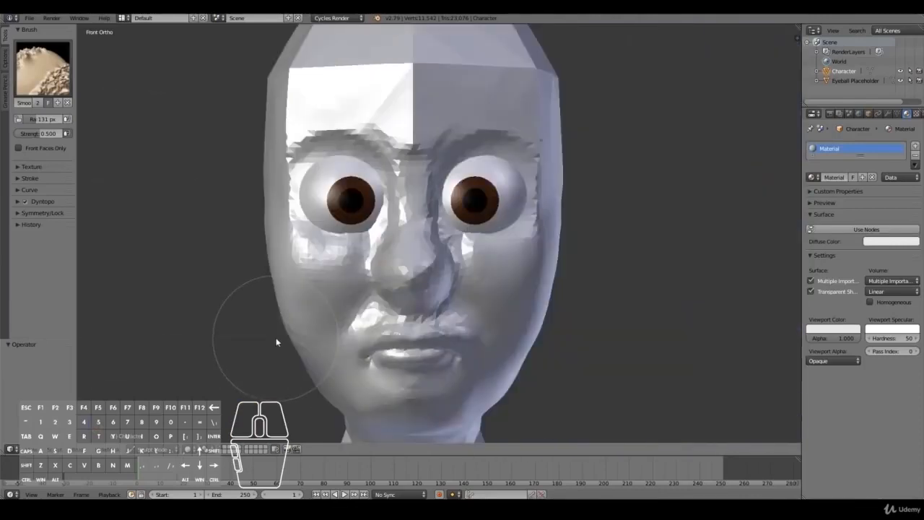
middle_drag(276, 337, 262, 339)
key(KP_3)
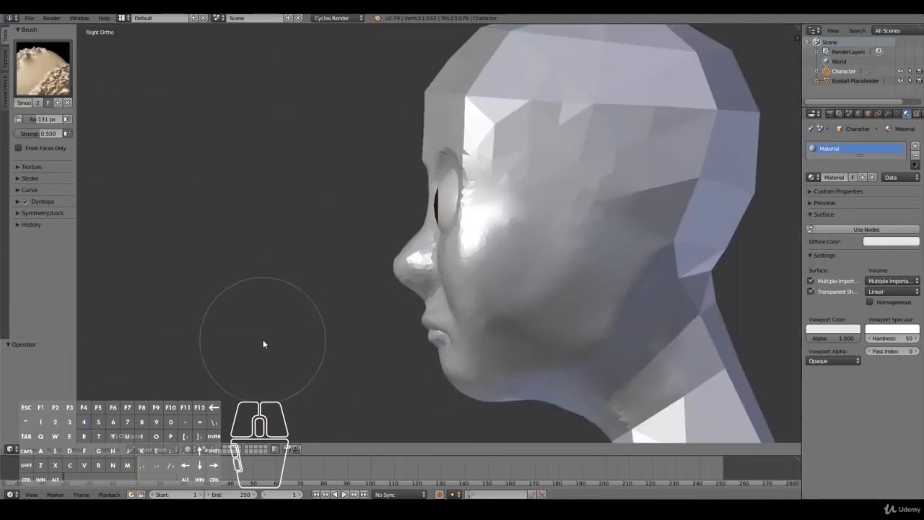
Step: Lift the underside of the nose tip and adjust the side of the nose with the Grab brush at a 131 px radius
scroll(263, 345, up, 2)
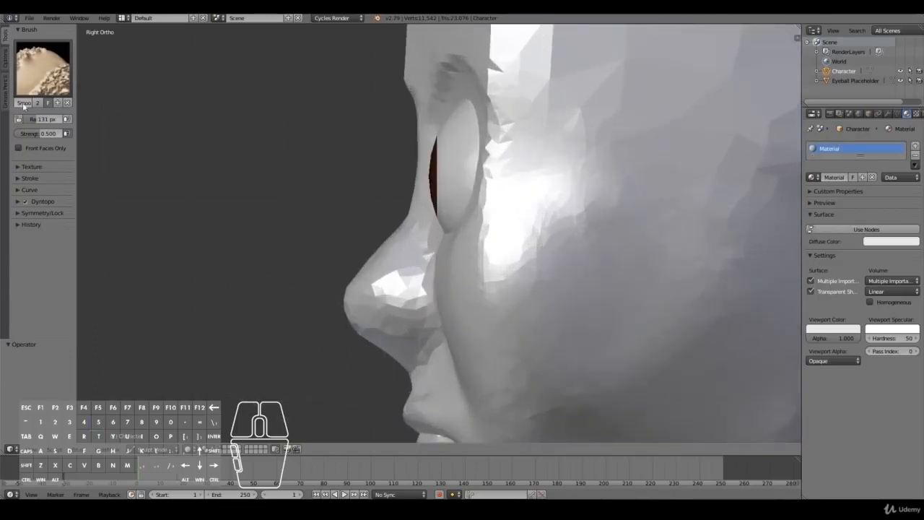
click(43, 69)
click(266, 122)
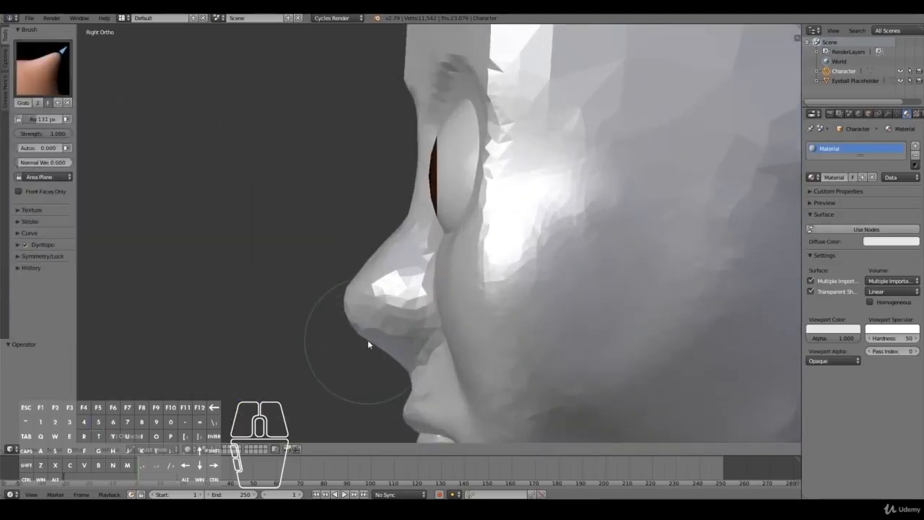
mouse_move(363, 345)
mouse_down()
mouse_move(369, 340)
mouse_move(341, 316)
mouse_up()
scroll(364, 273, down, 3)
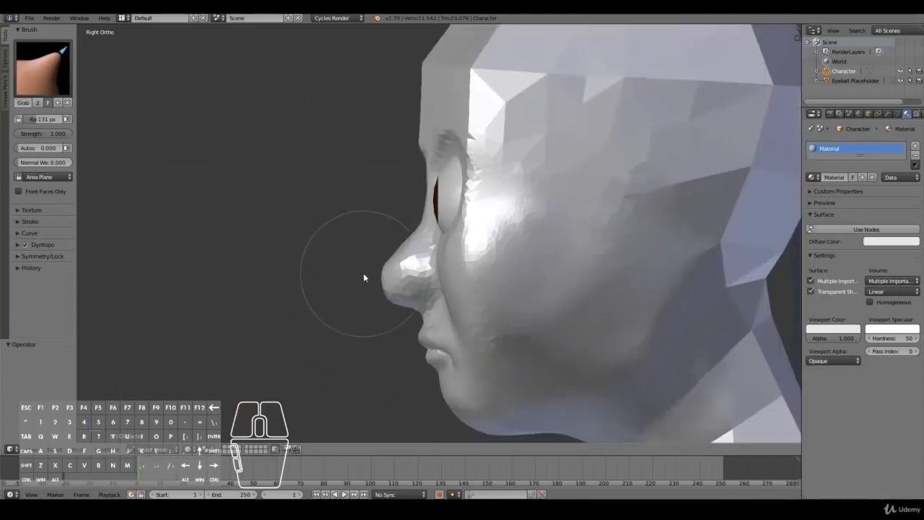
key(KP_1)
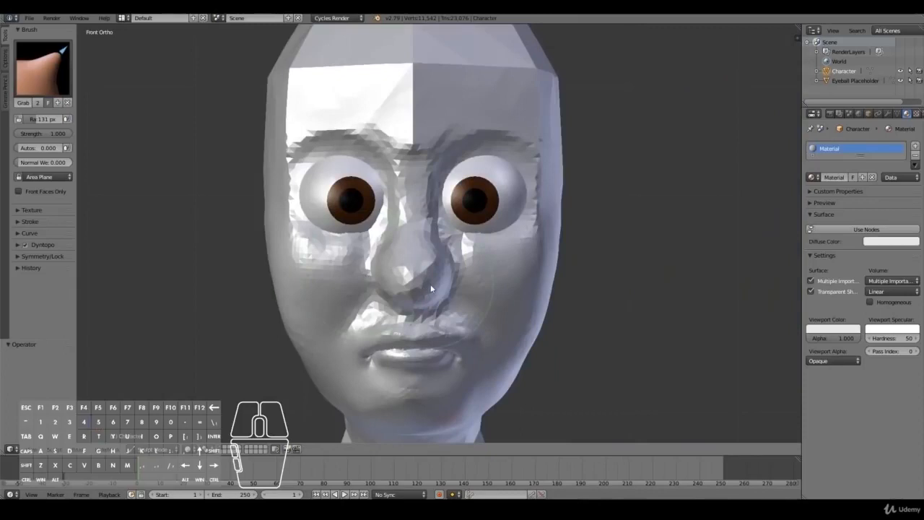
key(KP_3)
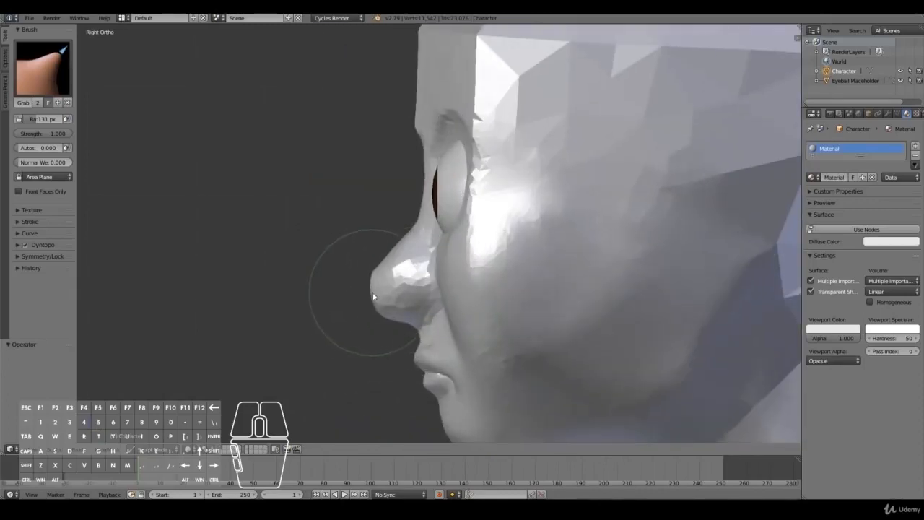
drag(390, 322, 383, 294)
middle_drag(383, 294, 422, 294)
drag(438, 271, 434, 280)
mouse_move(434, 280)
middle_down()
mouse_move(492, 286)
mouse_move(486, 244)
mouse_move(406, 277)
middle_up()
Step: Carve mirrored nostrils into the underside of the nose with the inverted Blob brush at a 70 px radius
scroll(483, 240, up, 5)
scroll(406, 277, up, 1)
click(50, 83)
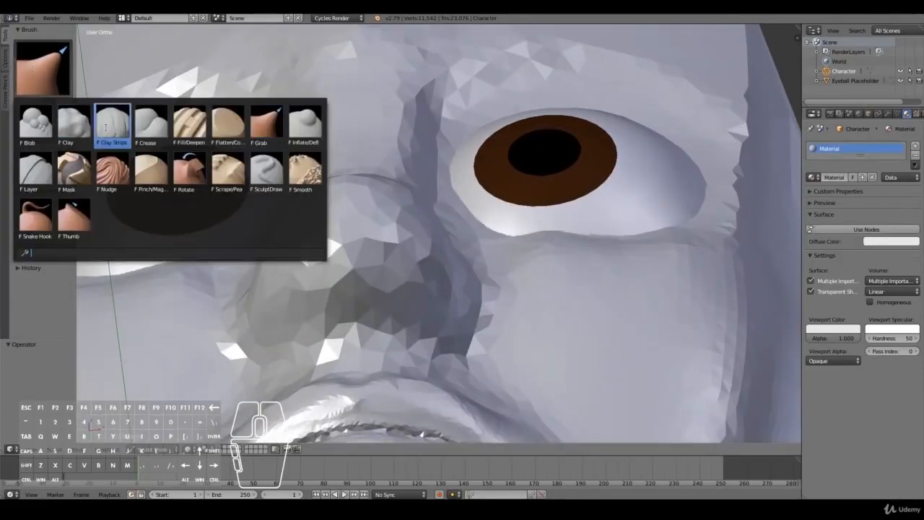
click(48, 133)
middle_drag(383, 337, 393, 308)
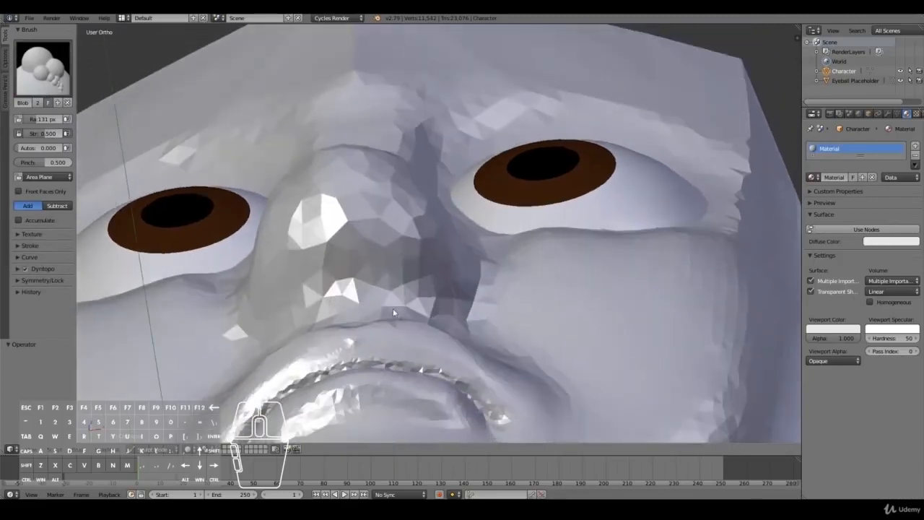
key(f)
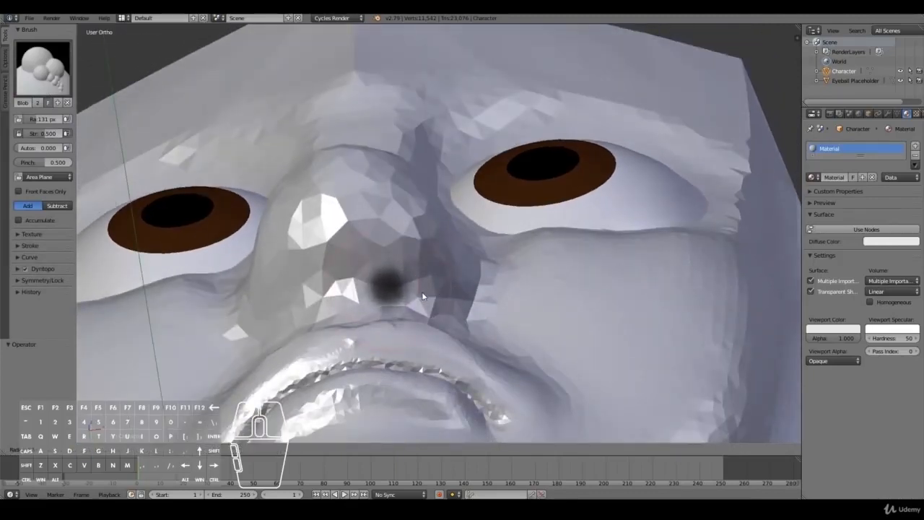
click(404, 300)
middle_drag(380, 252, 384, 236)
mouse_move(384, 235)
ctrl+mouse_down()
mouse_move(388, 258)
mouse_move(397, 254)
mouse_move(384, 278)
mouse_move(399, 269)
ctrl+mouse_up()
middle_drag(399, 269, 386, 345)
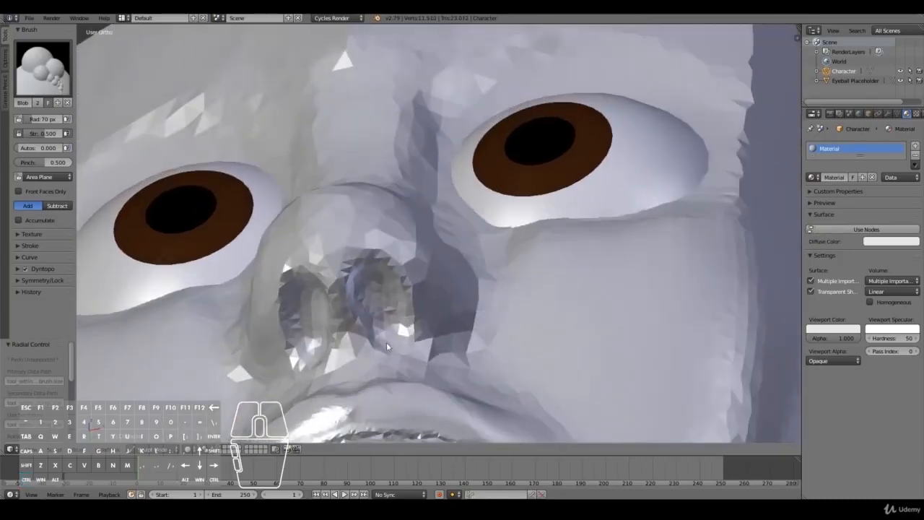
Step: Deepen the nostrils with the inverted Blob brush and check the nose from the front and side
mouse_move(380, 307)
ctrl+mouse_down()
mouse_move(404, 330)
mouse_move(397, 339)
mouse_move(381, 282)
mouse_move(387, 262)
mouse_move(391, 301)
mouse_move(385, 290)
ctrl+mouse_up()
mouse_move(384, 274)
middle_down()
mouse_move(383, 285)
mouse_move(377, 246)
middle_up()
ctrl+drag(377, 246, 371, 229)
middle_drag(370, 231, 322, 317)
scroll(321, 317, down, 6)
key(KP_1)
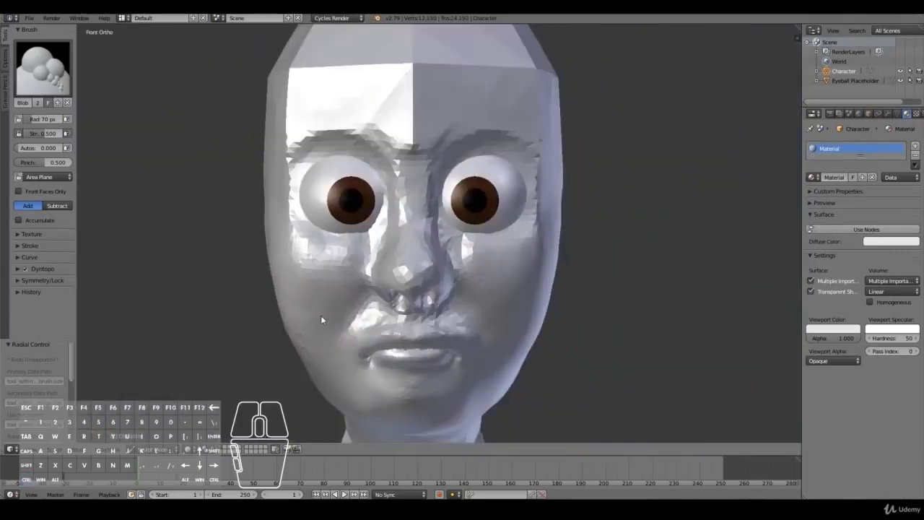
middle_drag(433, 286, 418, 225)
scroll(418, 224, up, 8)
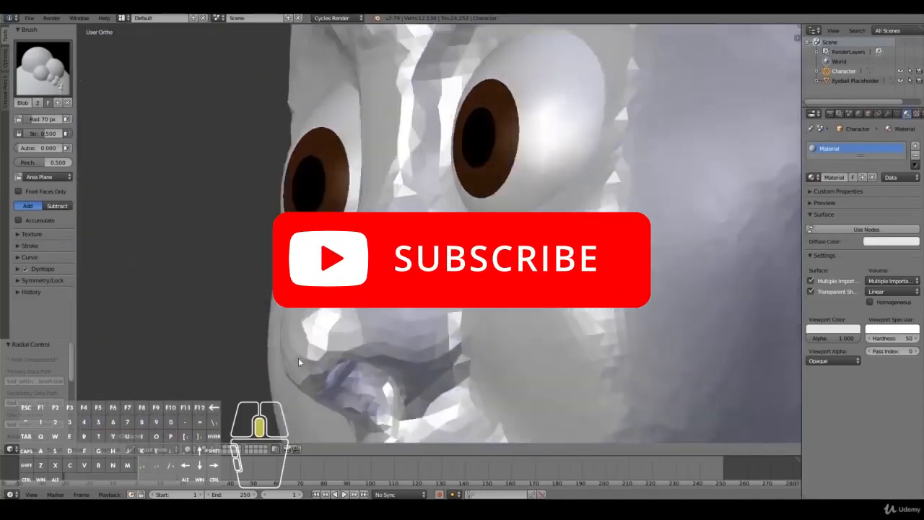
middle_drag(298, 357, 275, 366)
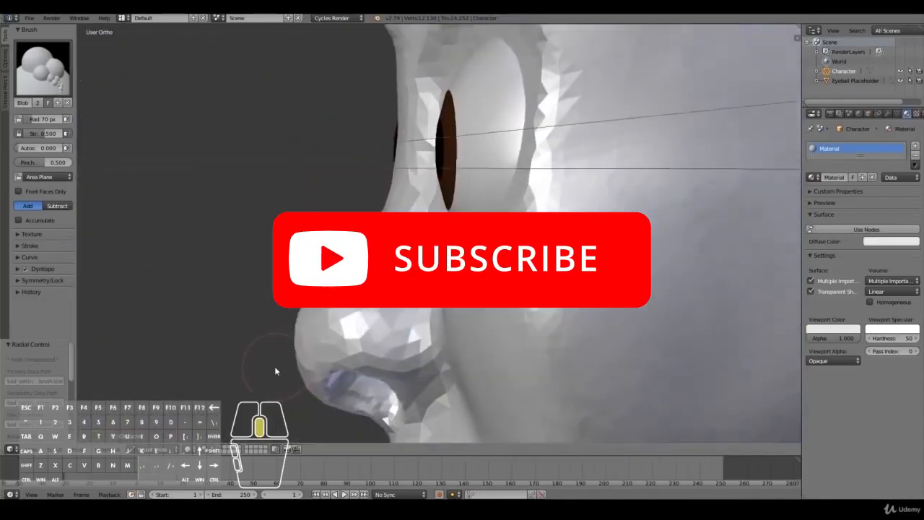